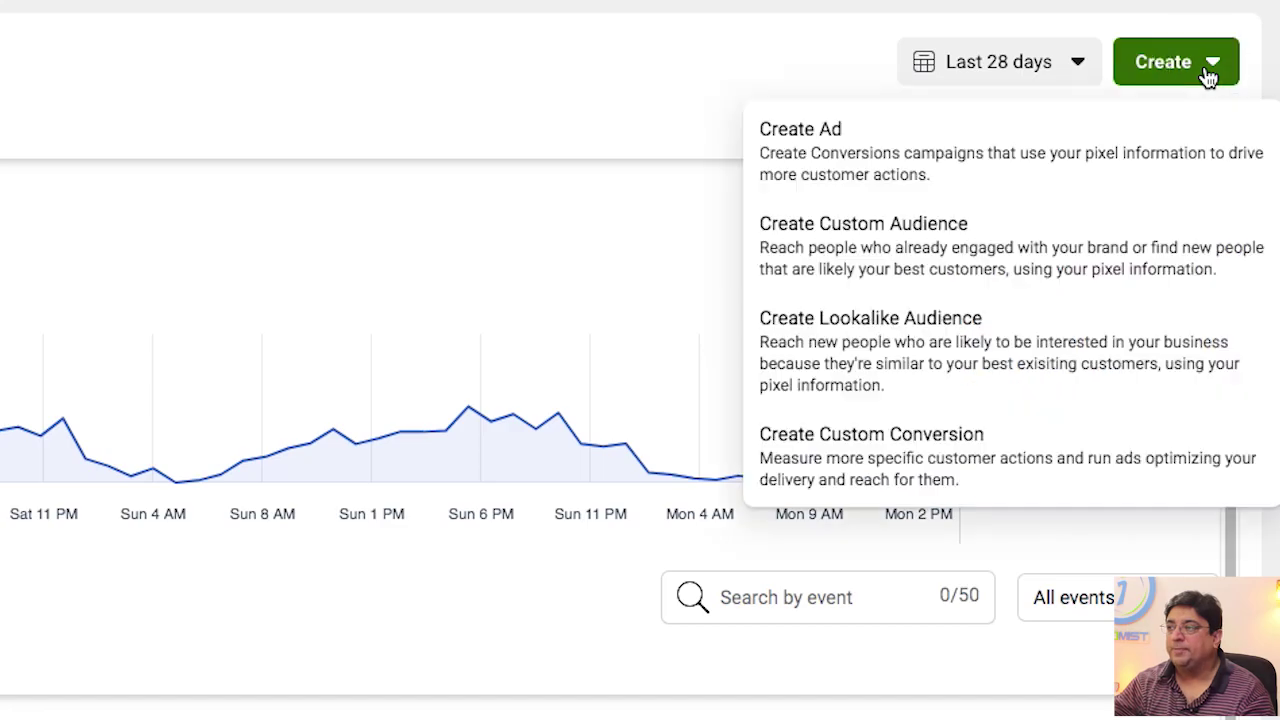
# Step: Create a new campaign with the Conversions objective and continue to its settings
pyautogui.click(1209, 75)
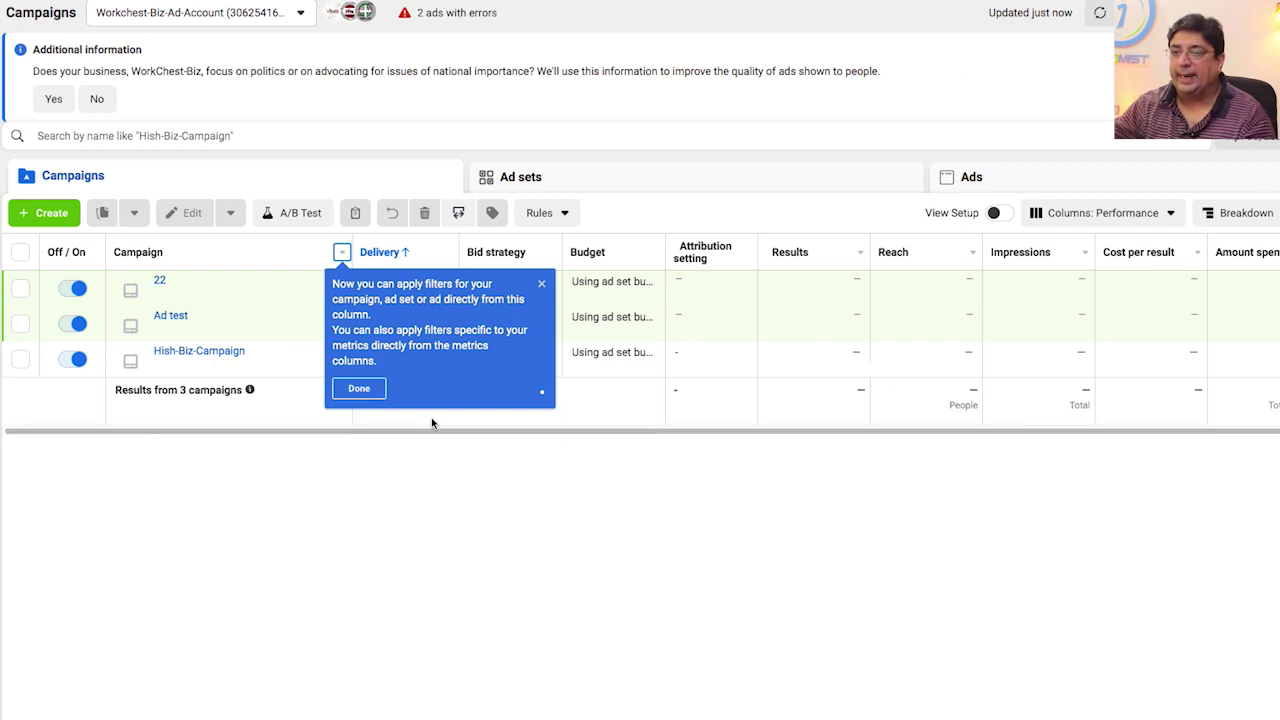
pyautogui.click(43, 216)
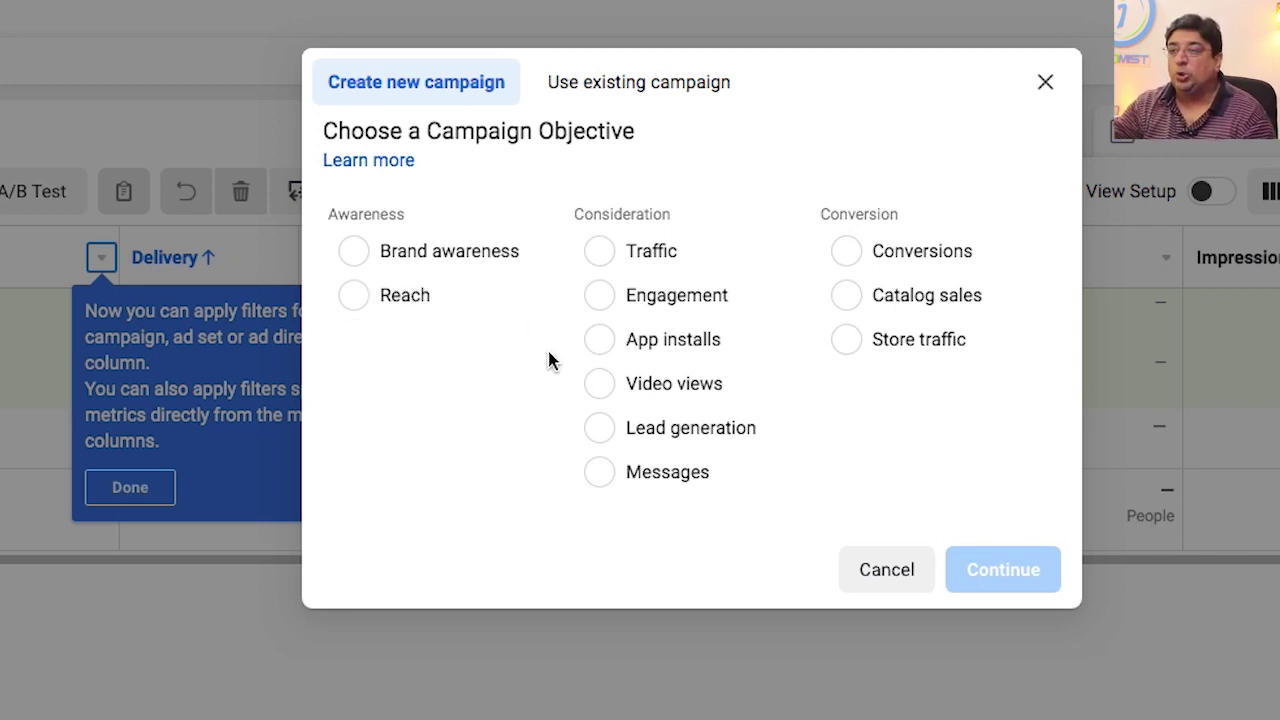
pyautogui.click(850, 262)
pyautogui.click(1003, 652)
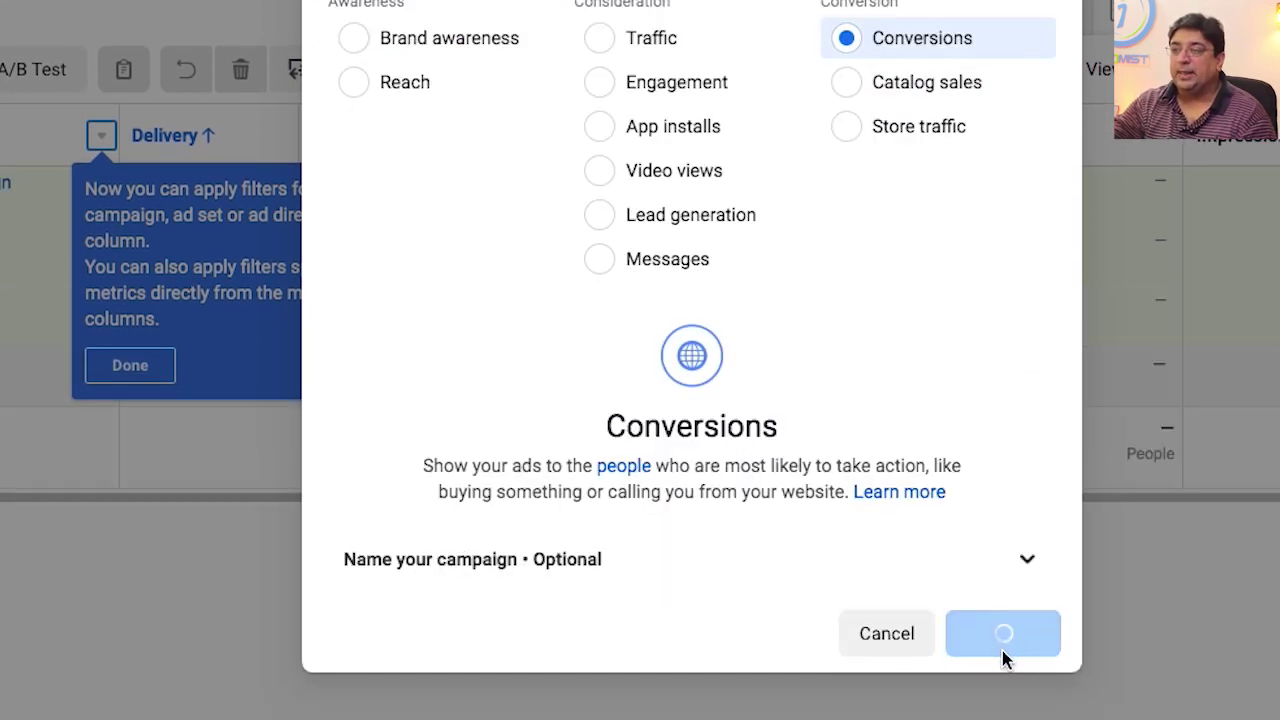
pyautogui.scroll(4, 994, 640)
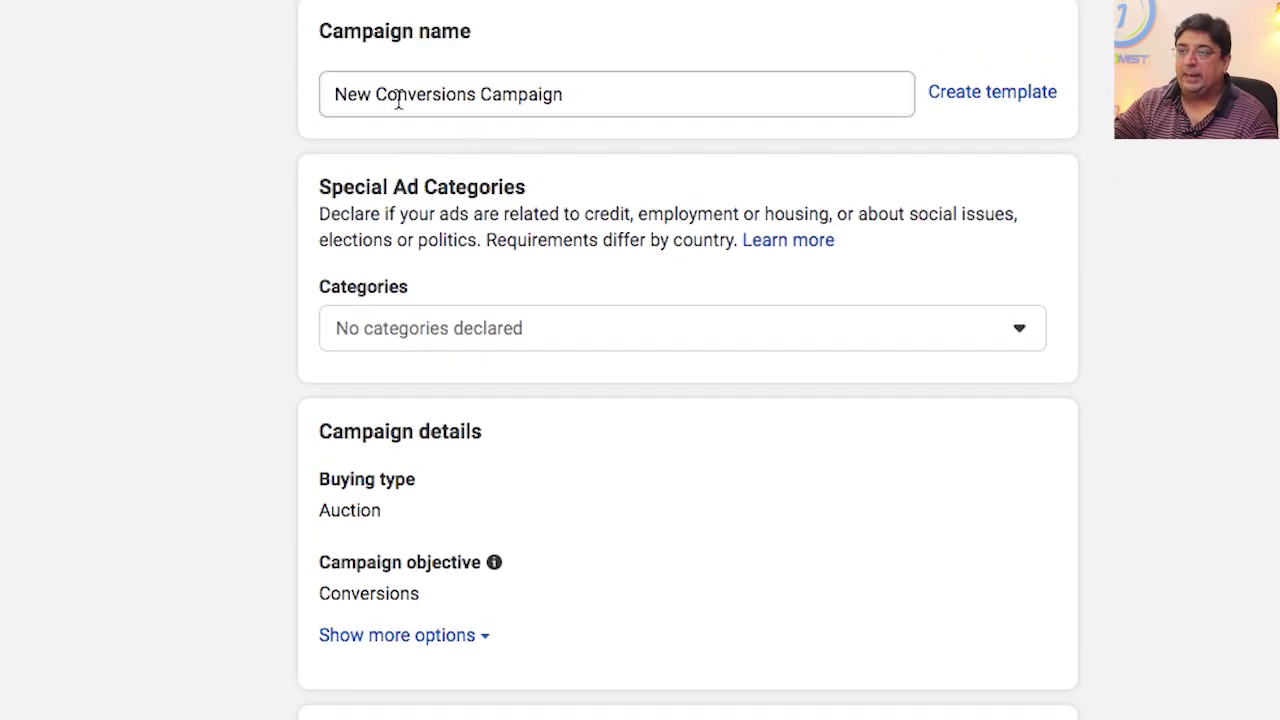
# Step: Rename the campaign as the advertiser's first name followed by "-Campaign-007"
pyautogui.tripleClick(398, 96)
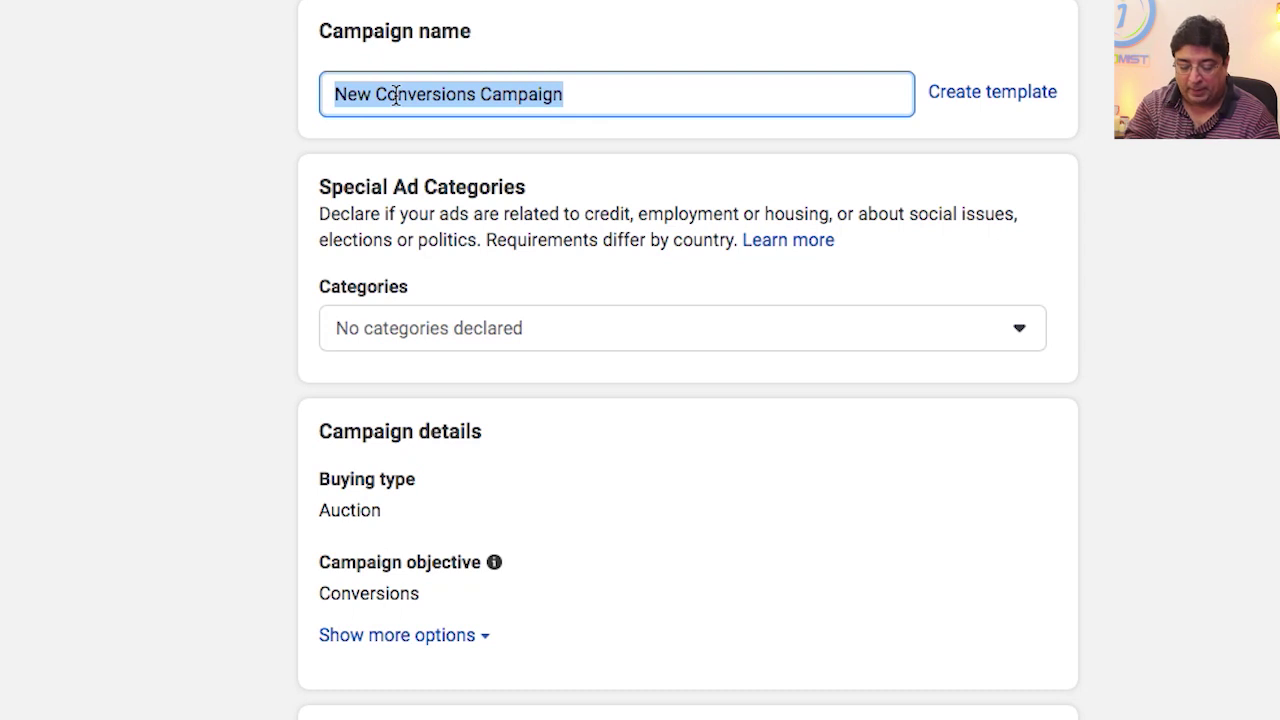
pyautogui.write('Hisham')
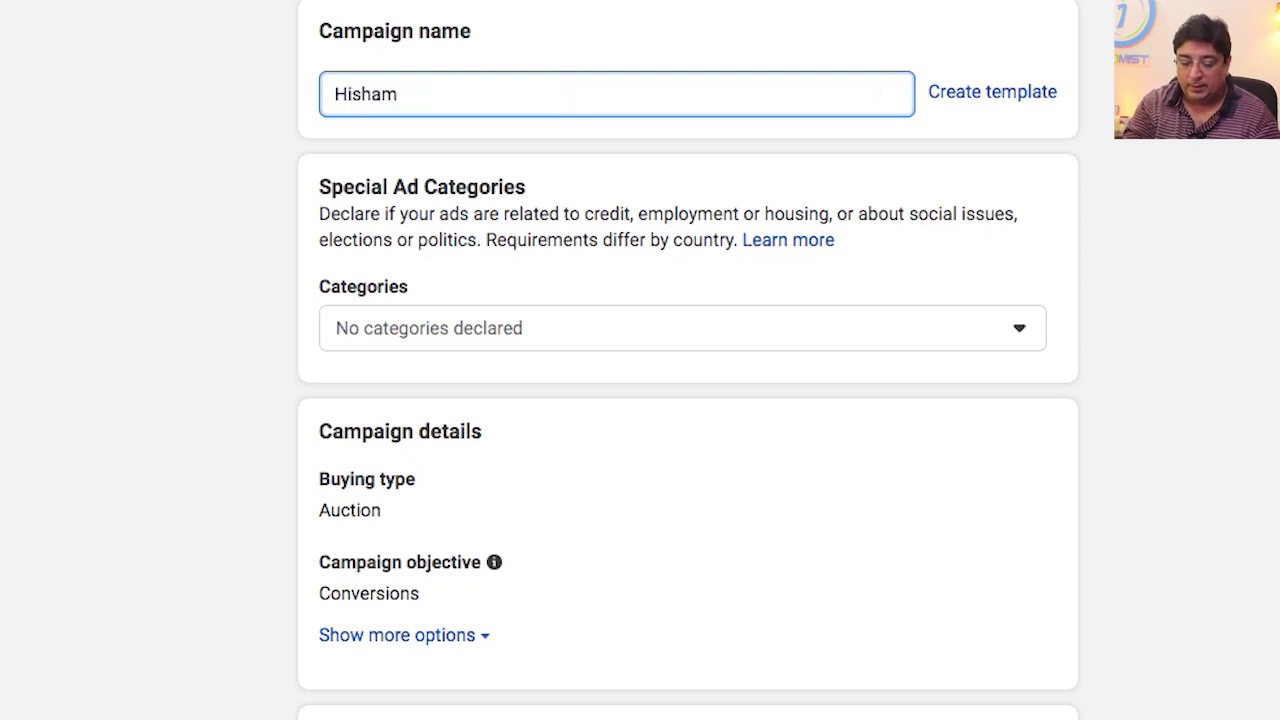
pyautogui.write('-Campaign')
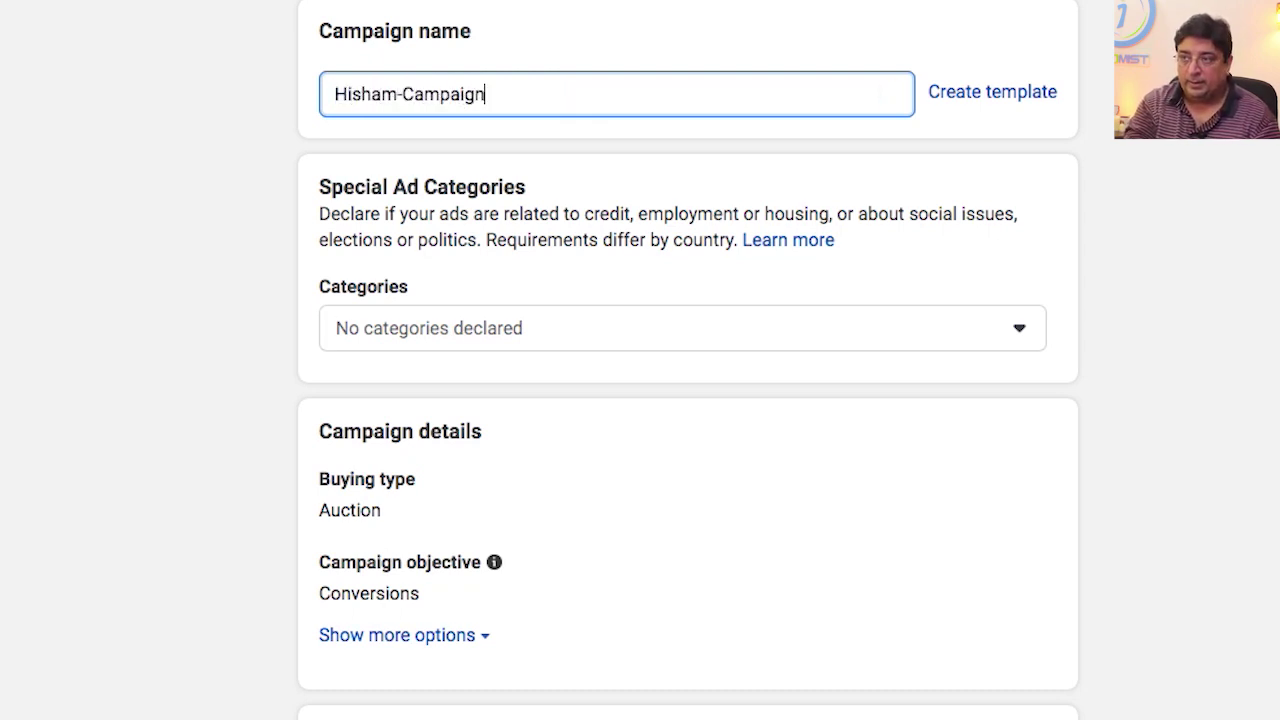
pyautogui.write('-007')
pyautogui.hotkey('ctrl', 'a')
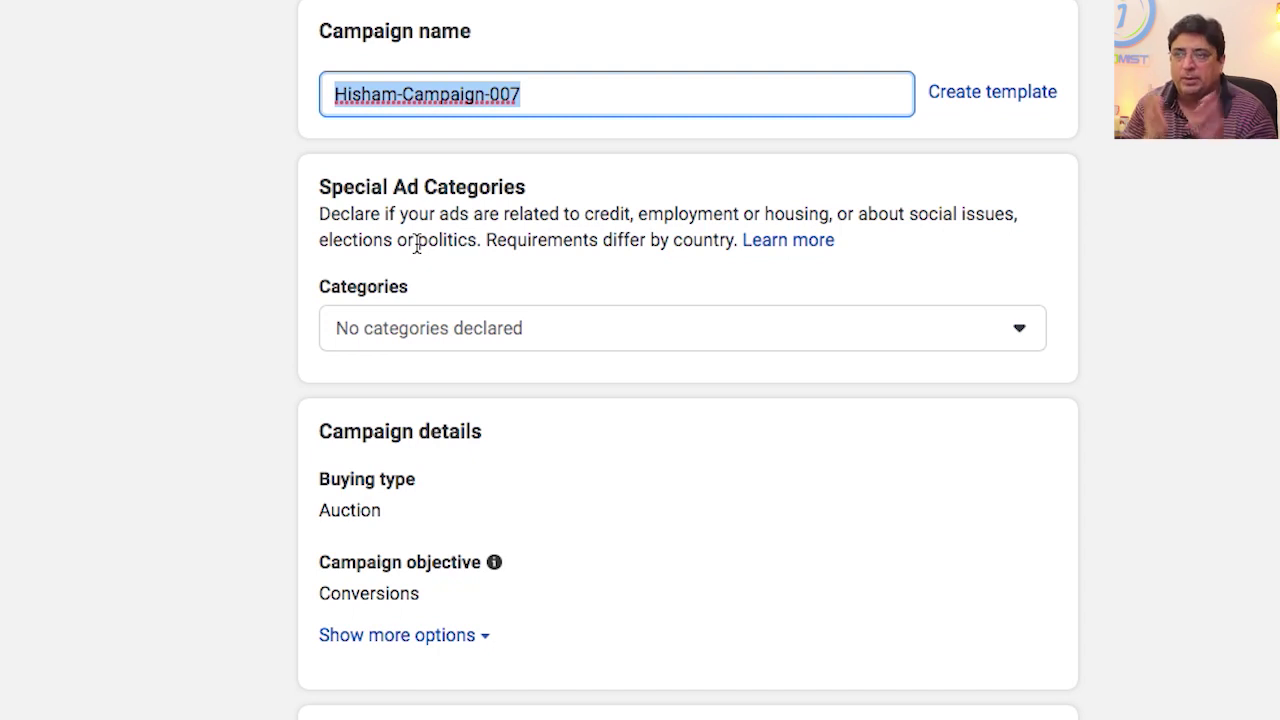
# Step: Review the special ad category options, leave none declared, and proceed to the ad set settings
pyautogui.click(583, 330)
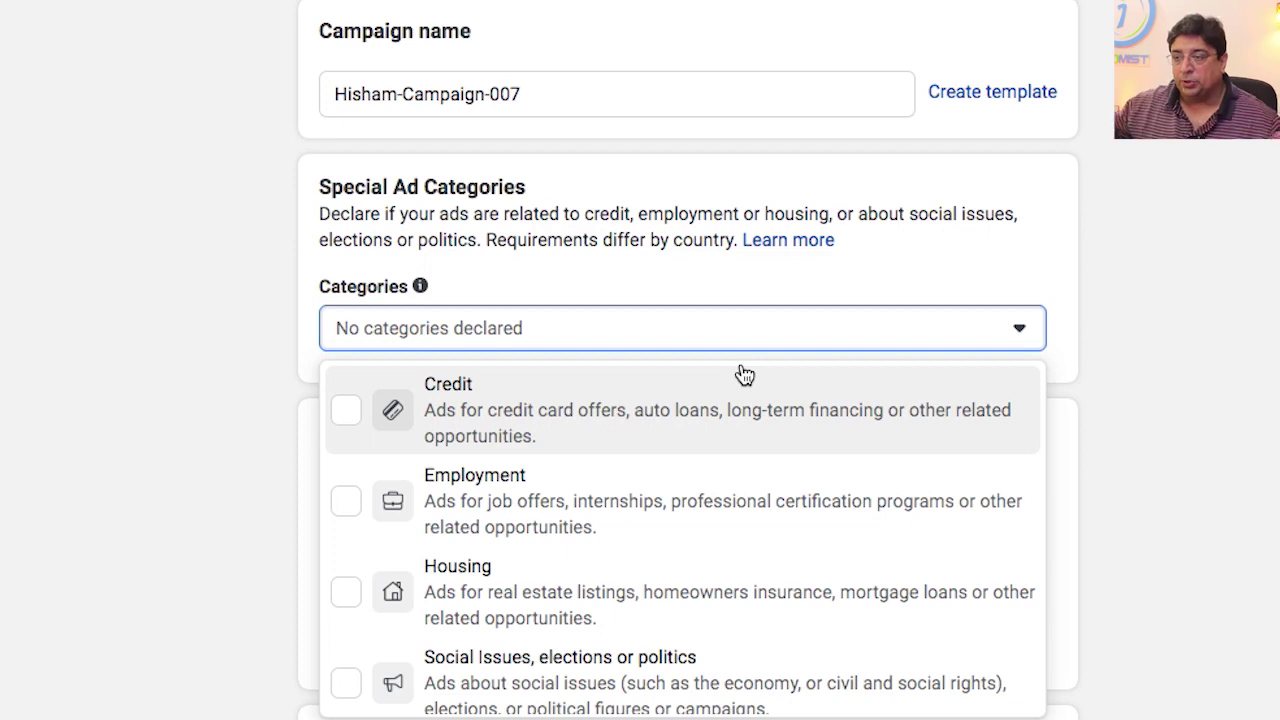
pyautogui.scroll(-2, 744, 374)
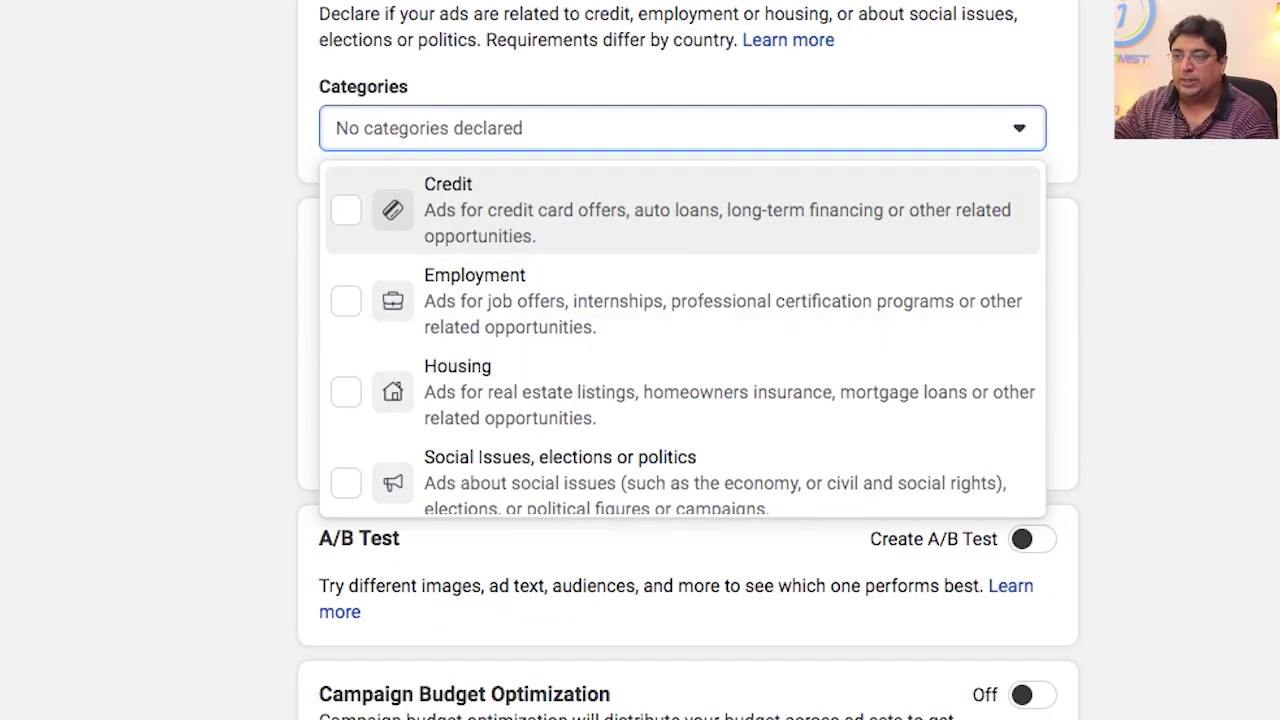
pyautogui.scroll(-3, 688, 400)
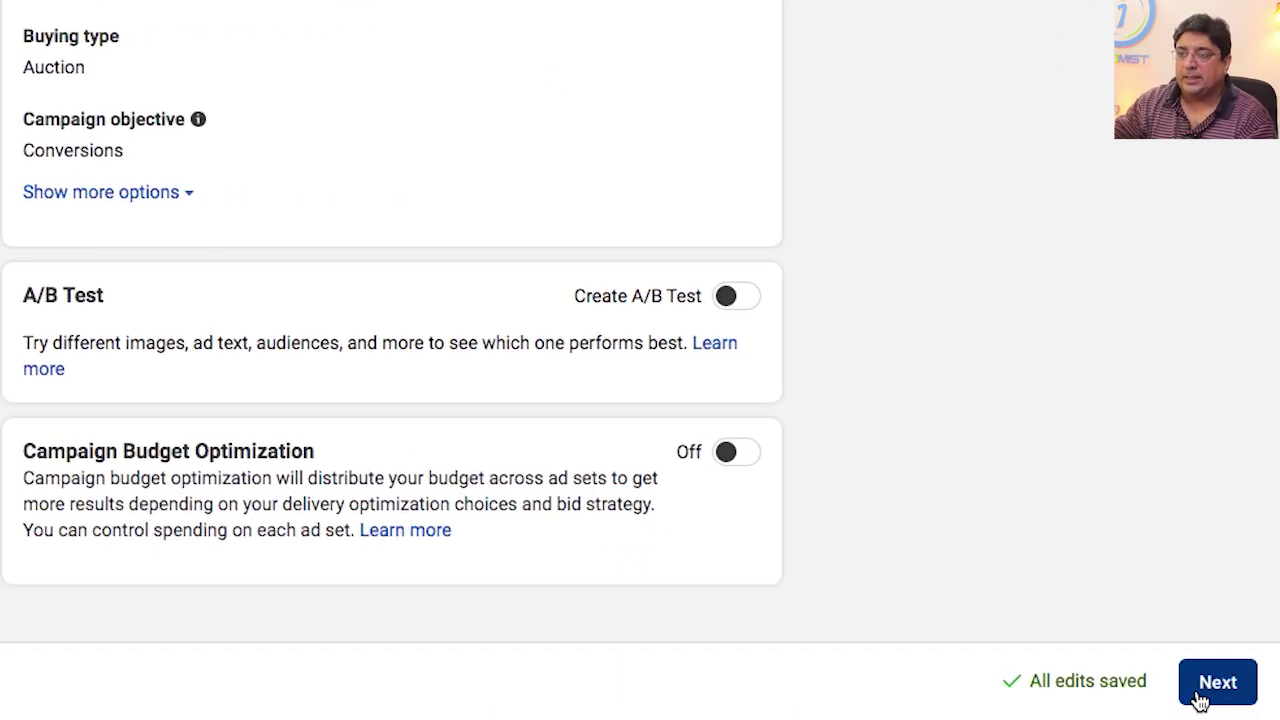
pyautogui.click(1203, 698)
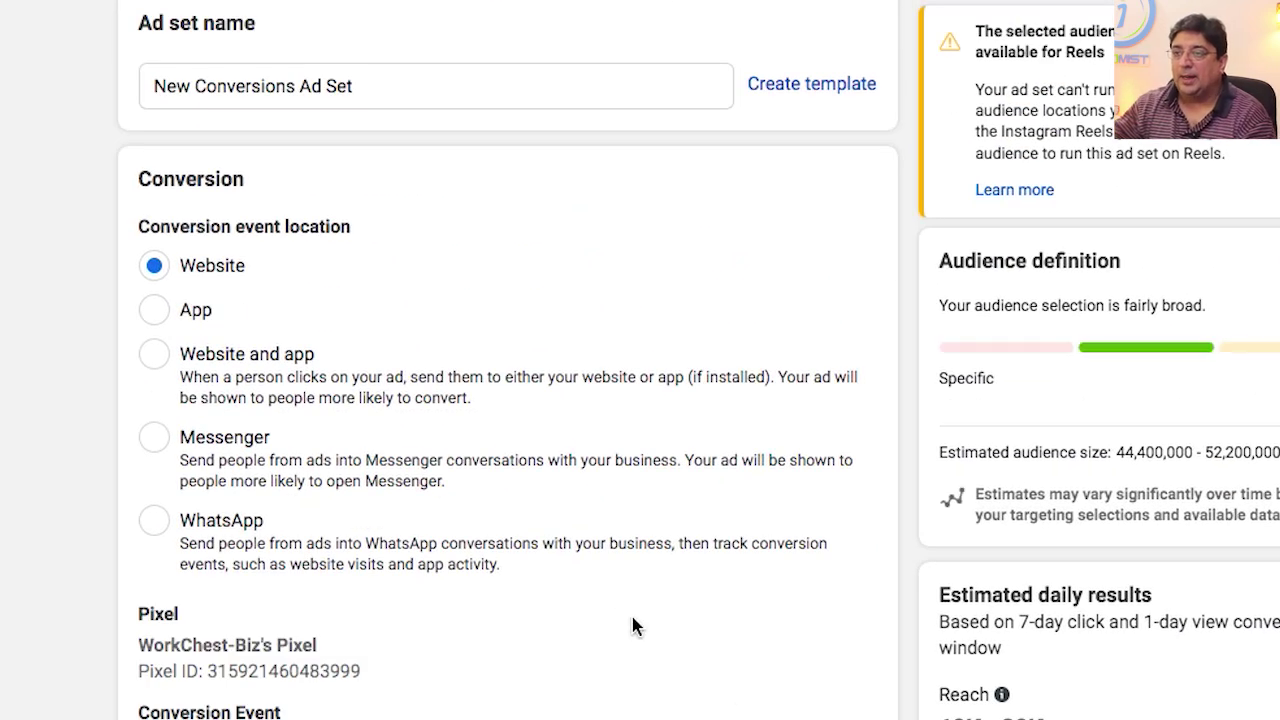
# Step: Rename the ad set as the advertiser's first name followed by "-adset1"
pyautogui.tripleClick(281, 98)
pyautogui.write('His')
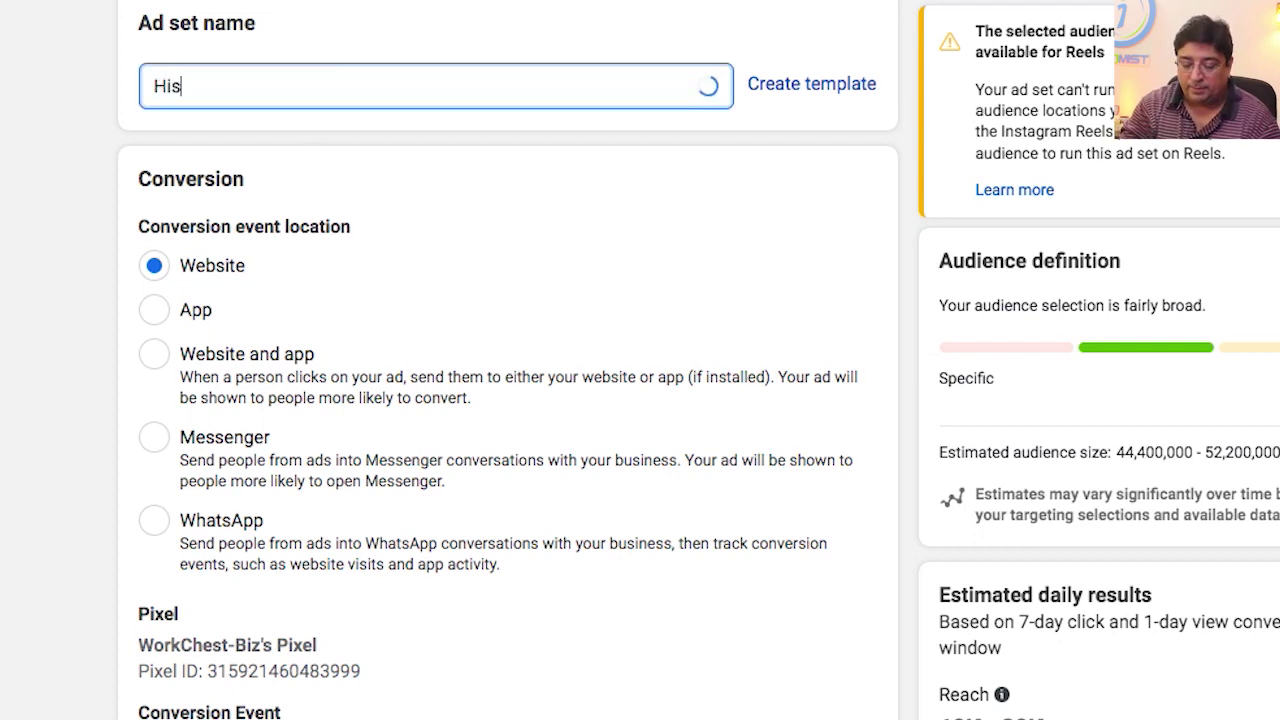
pyautogui.write('ham-adset1')
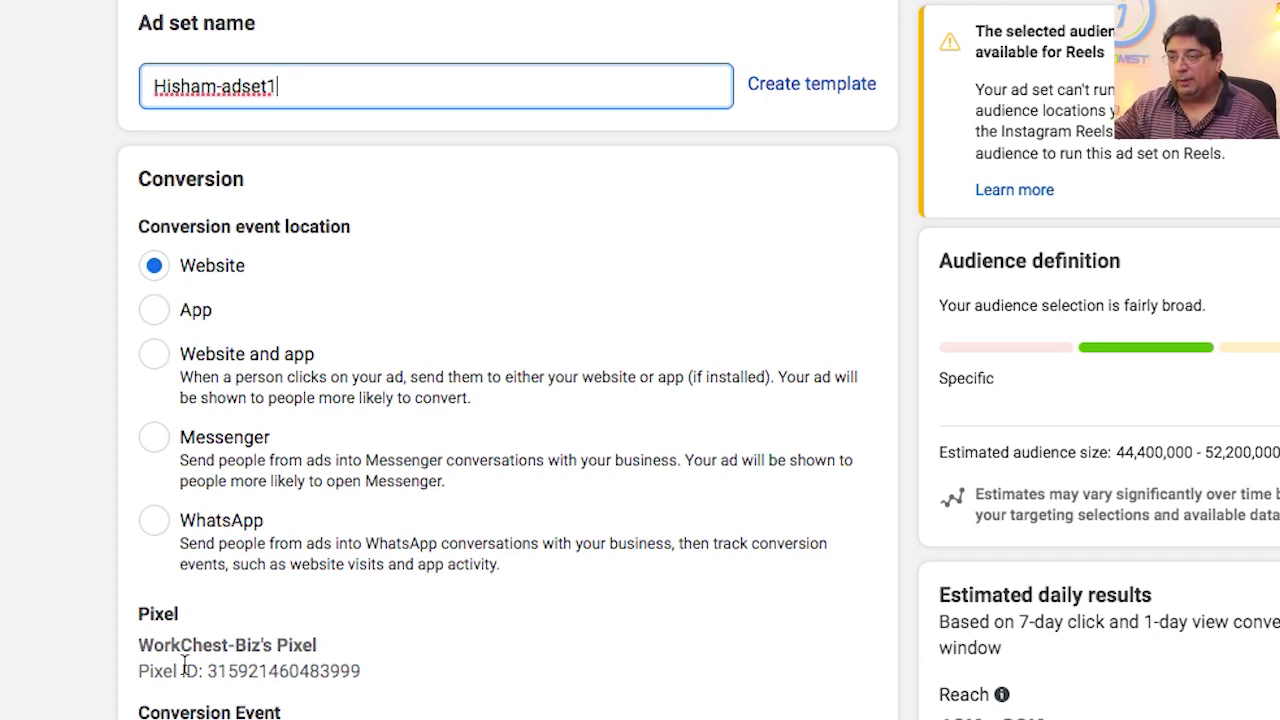
# Step: Check the pixel assigned to the ad set and set its conversion event to Lead
pyautogui.scroll(-2, 279, 572)
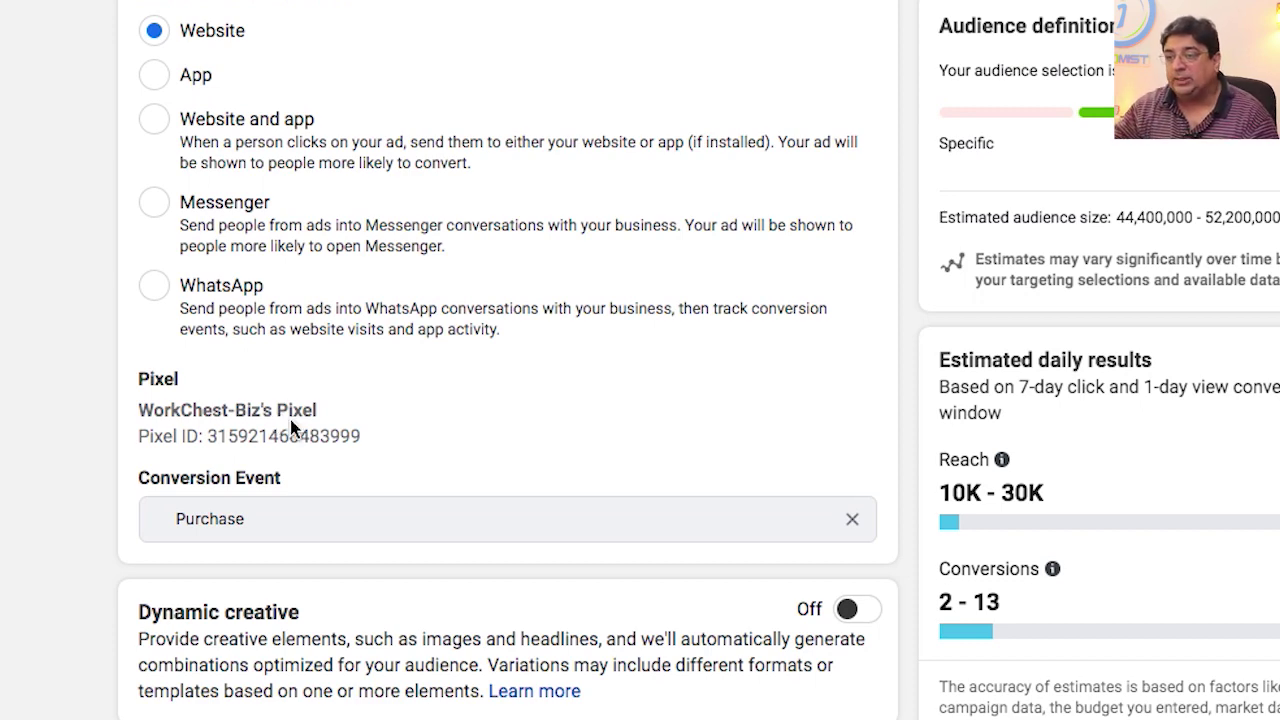
pyautogui.moveTo(206, 411); pyautogui.dragTo(447, 438)
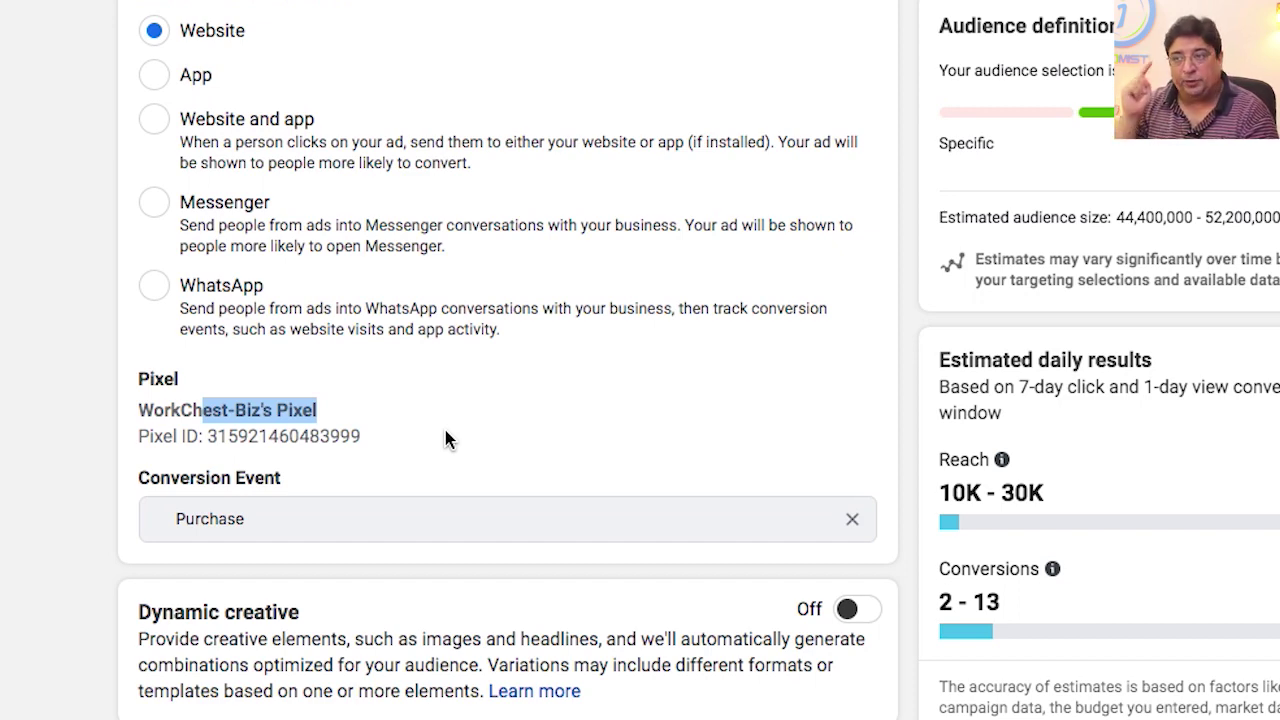
pyautogui.scroll(-5, 445, 440)
pyautogui.click(746, 85)
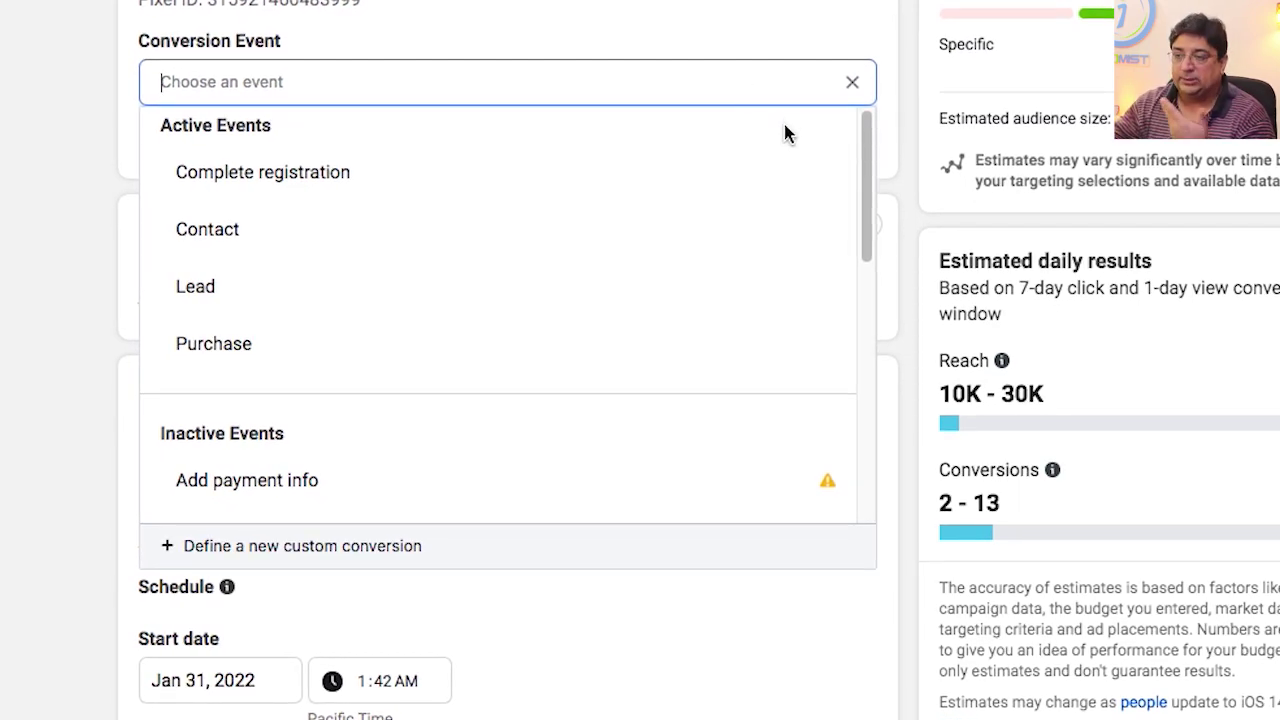
pyautogui.click(867, 214)
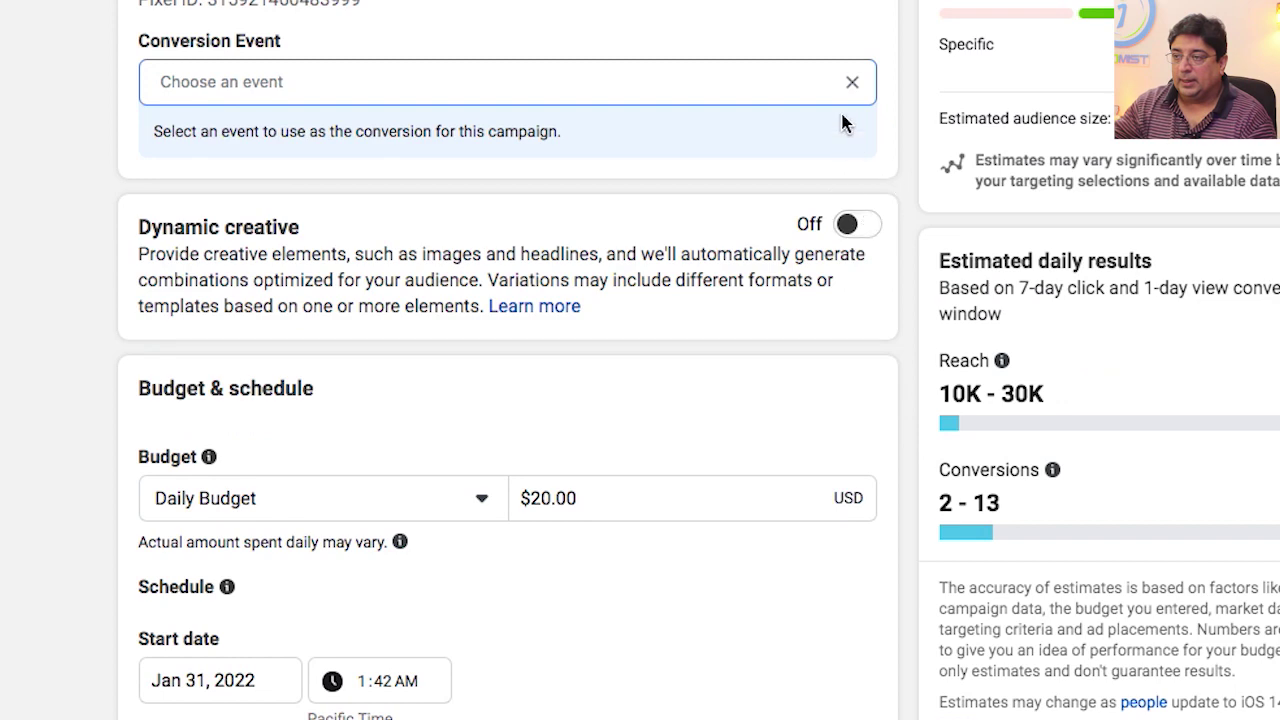
pyautogui.click(725, 88)
pyautogui.click(388, 291)
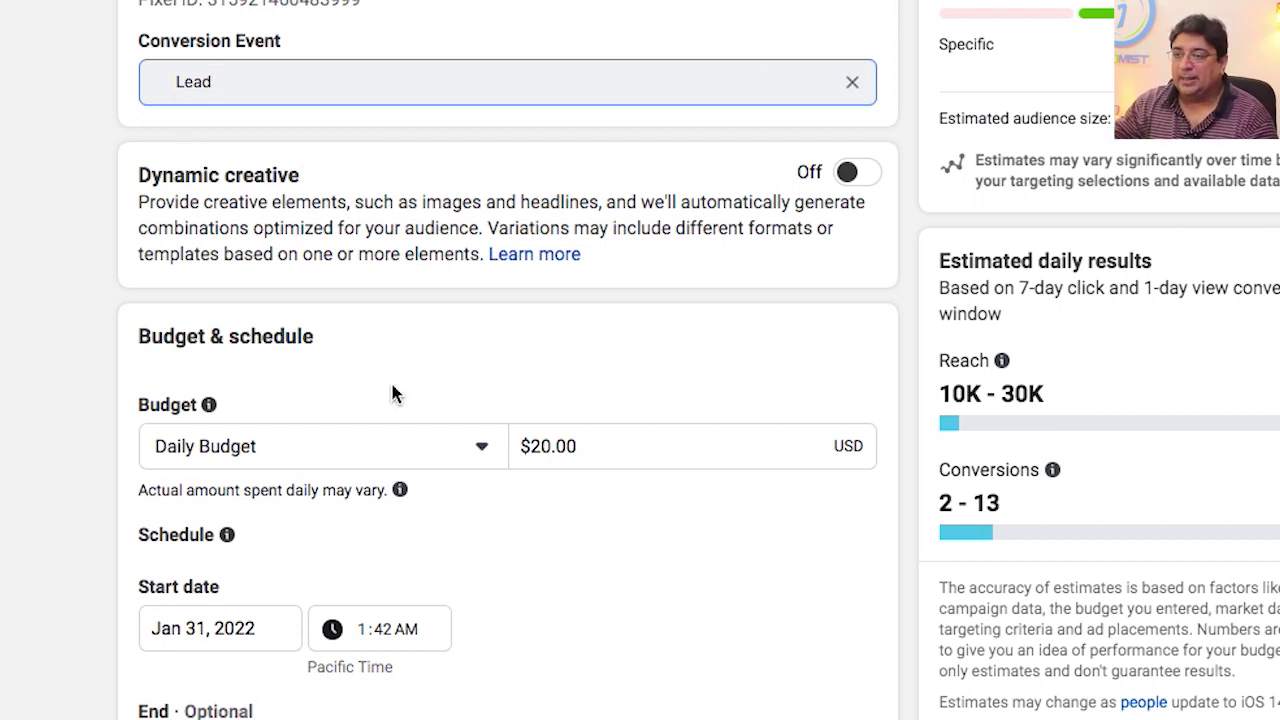
# Step: Switch the ad set to a lifetime budget and set the amount to $31.00
pyautogui.scroll(-4, 508, 400)
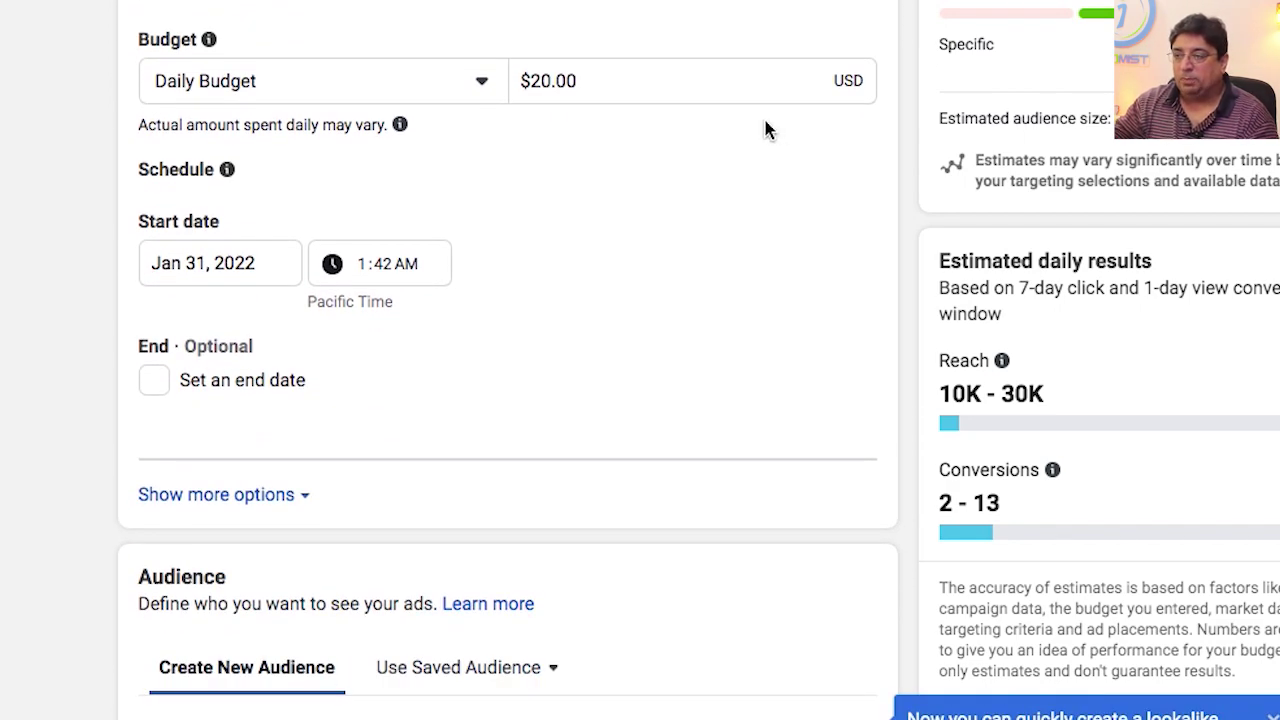
pyautogui.click(311, 94)
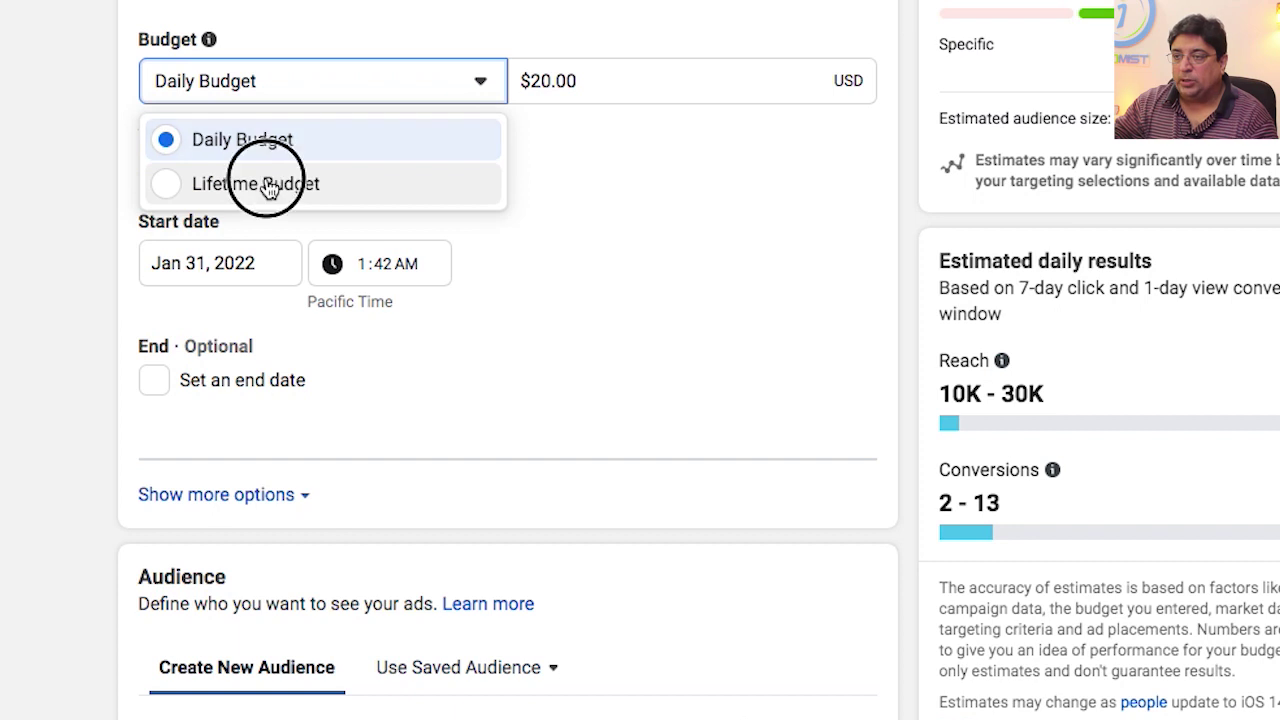
pyautogui.click(434, 172)
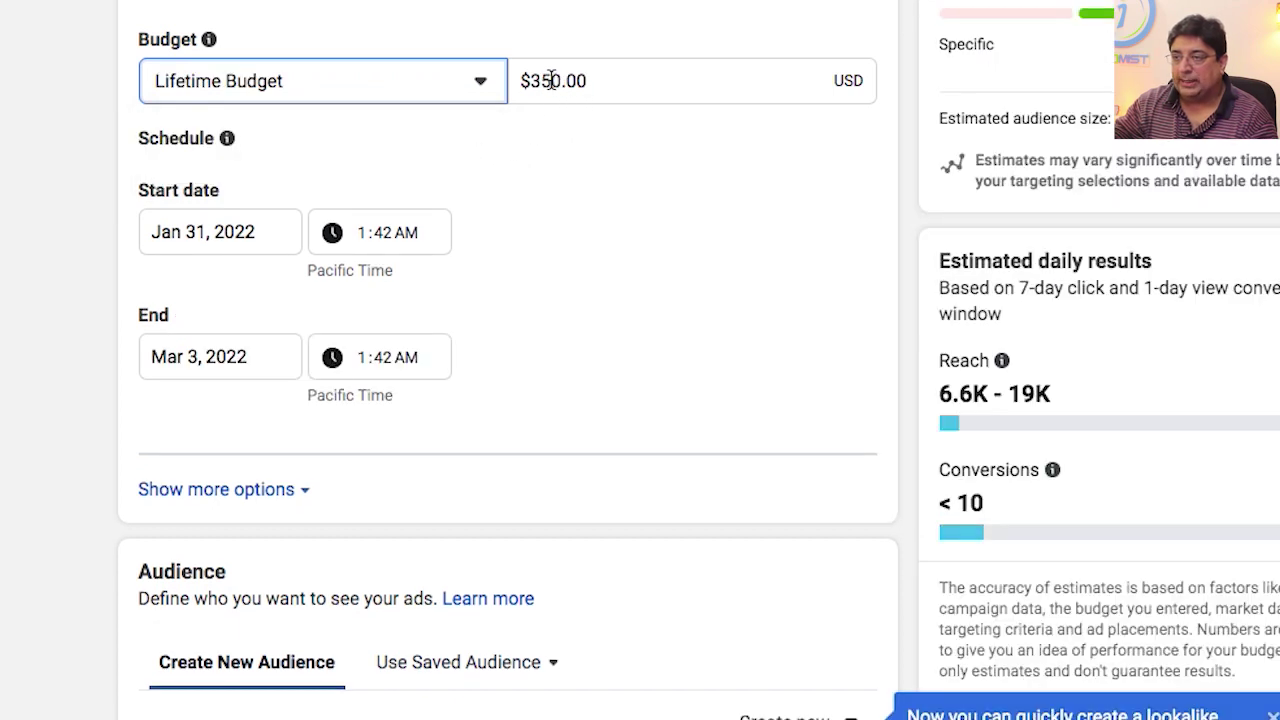
pyautogui.moveTo(551, 80); pyautogui.dragTo(530, 80)
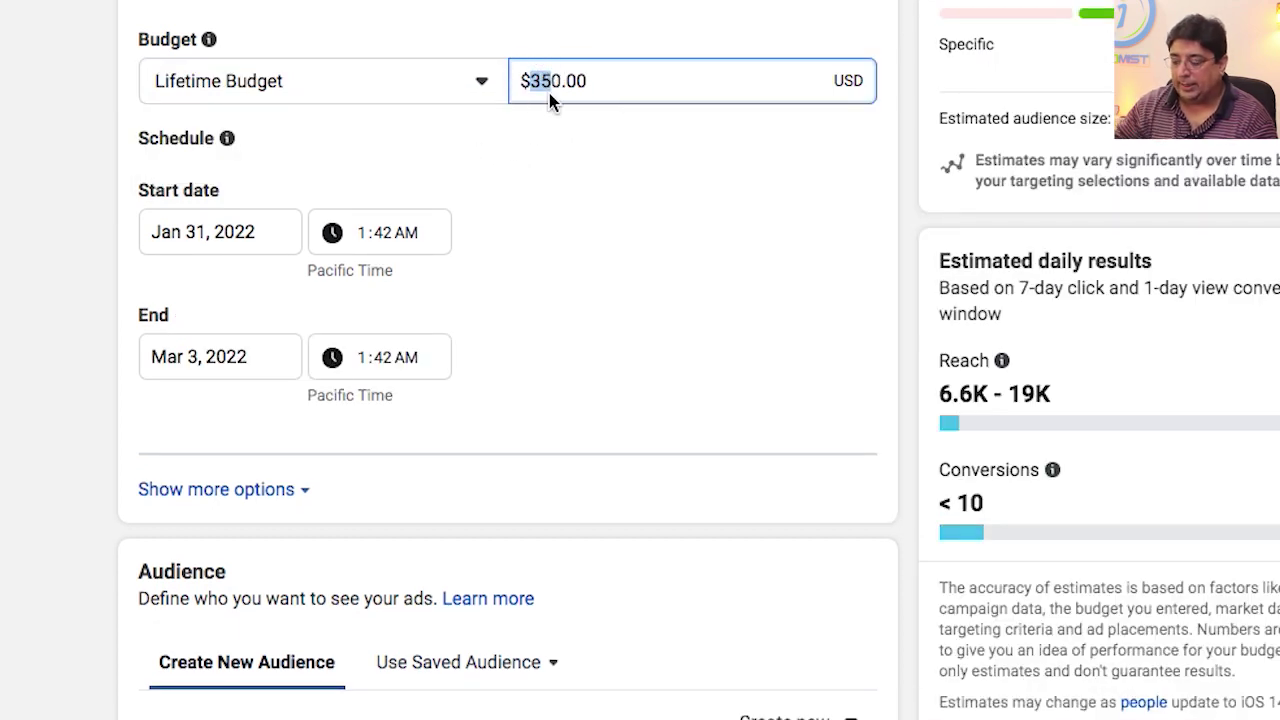
pyautogui.write('$2')
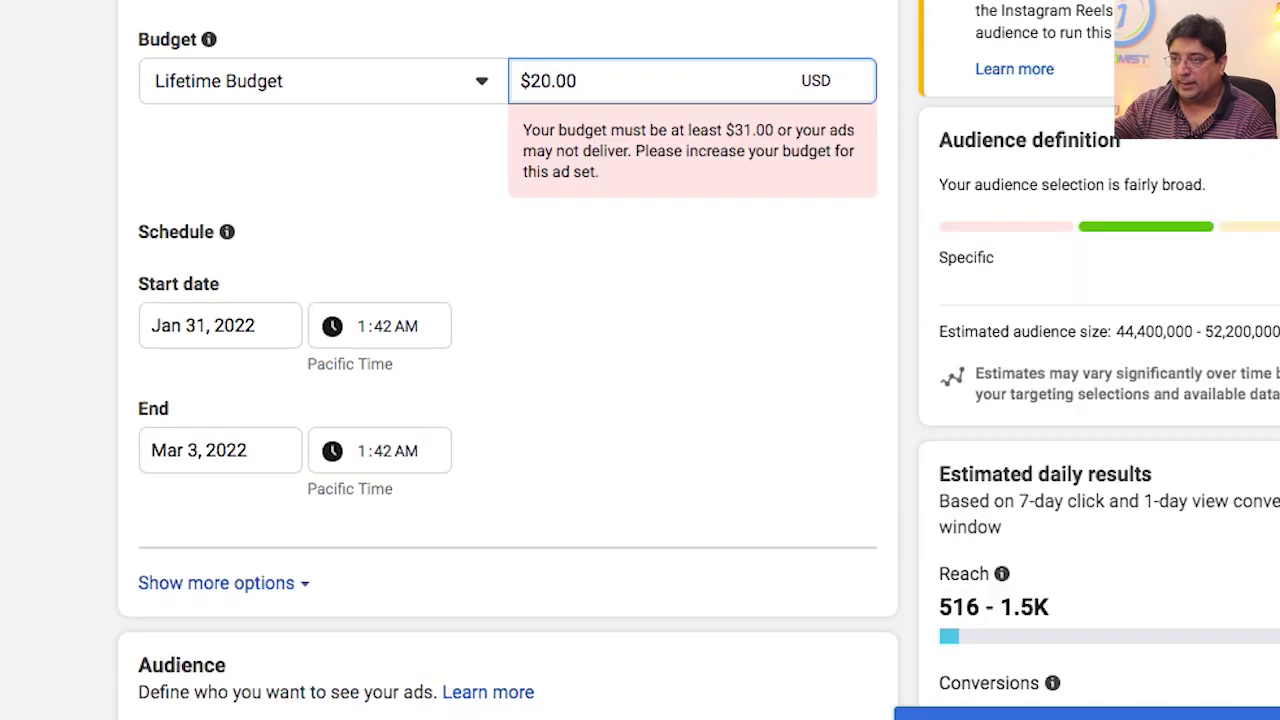
pyautogui.moveTo(551, 80); pyautogui.dragTo(527, 82)
pyautogui.write('31')
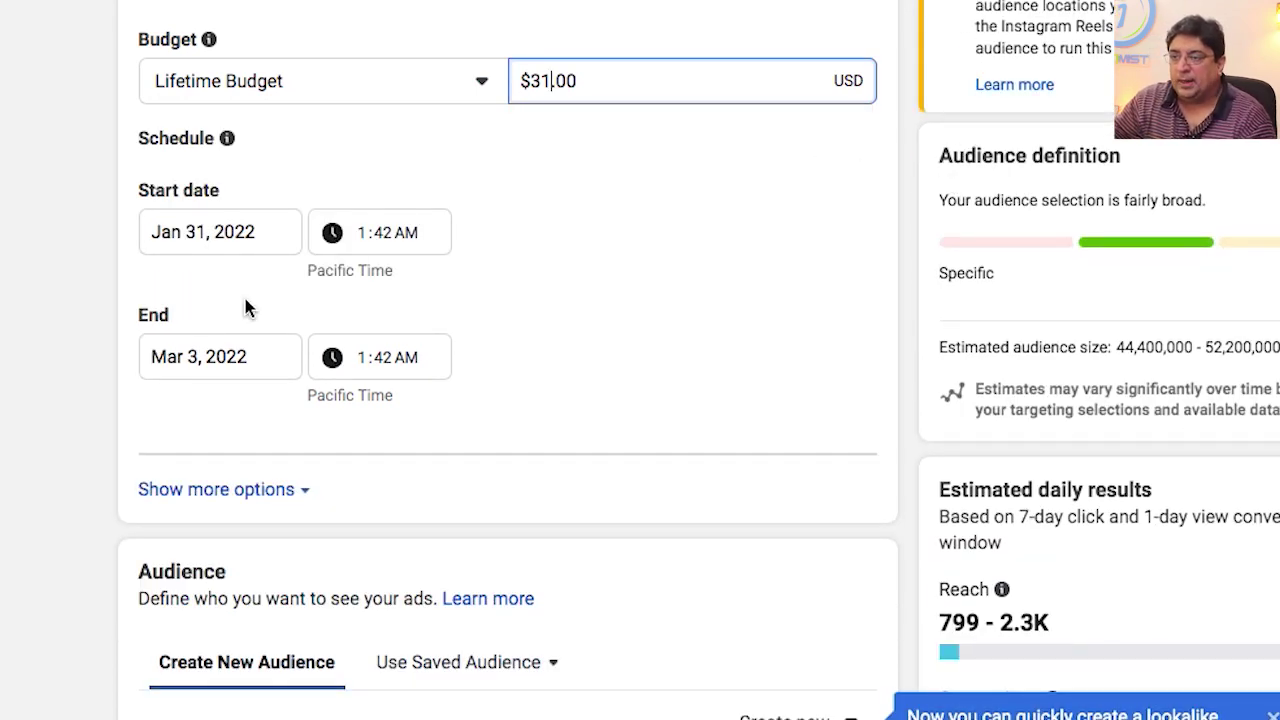
# Step: Try schedule end dates of March 9, 6 and 4, 2022, and return the end date to March 3, 2022
pyautogui.click(240, 357)
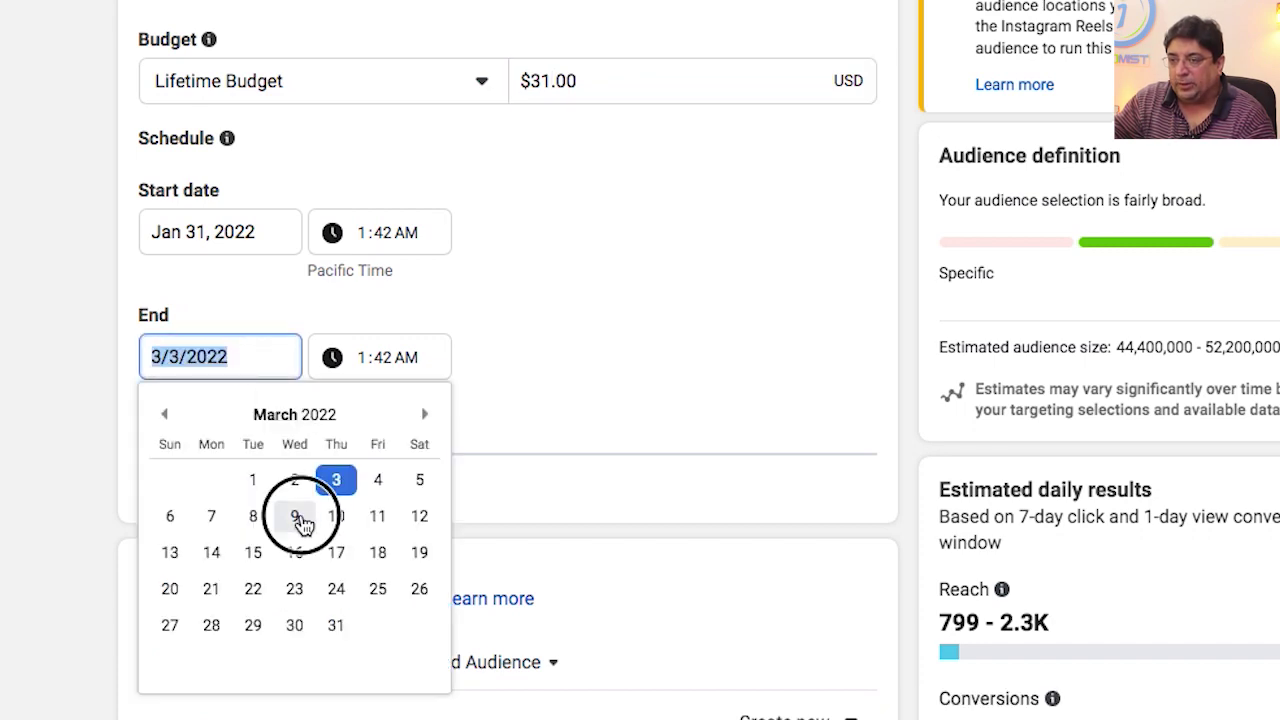
pyautogui.click(298, 516)
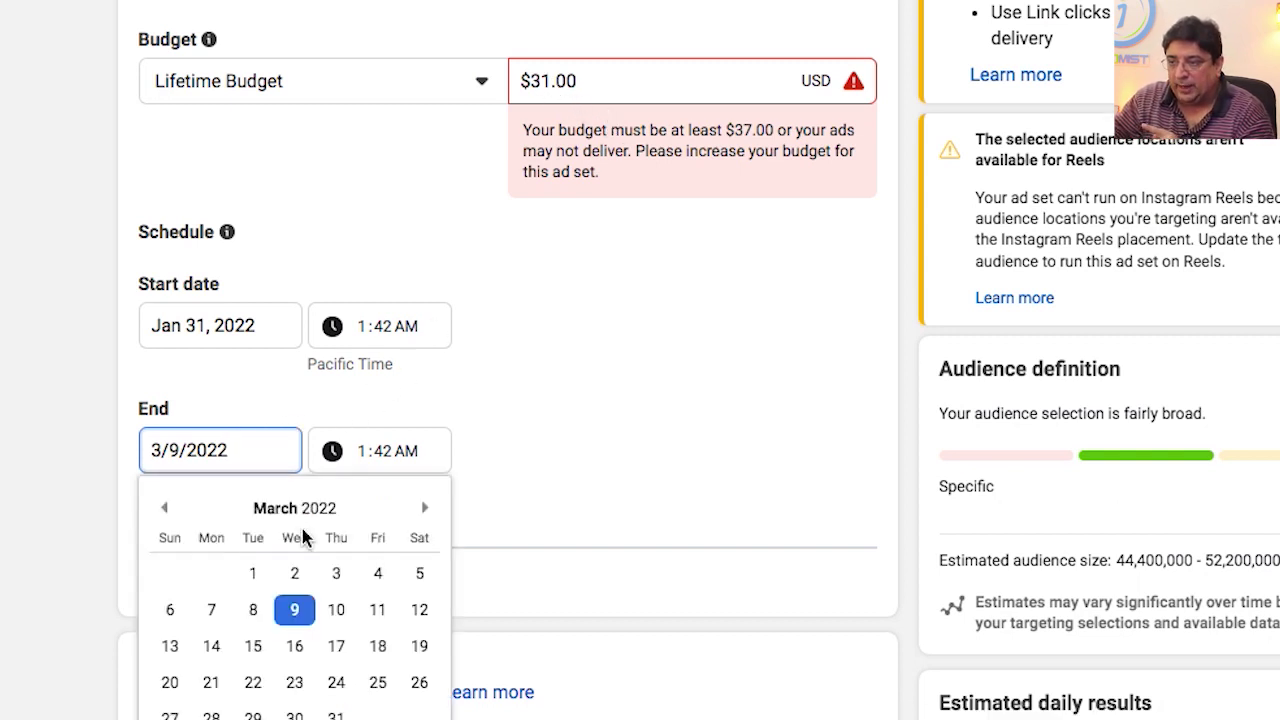
pyautogui.click(170, 612)
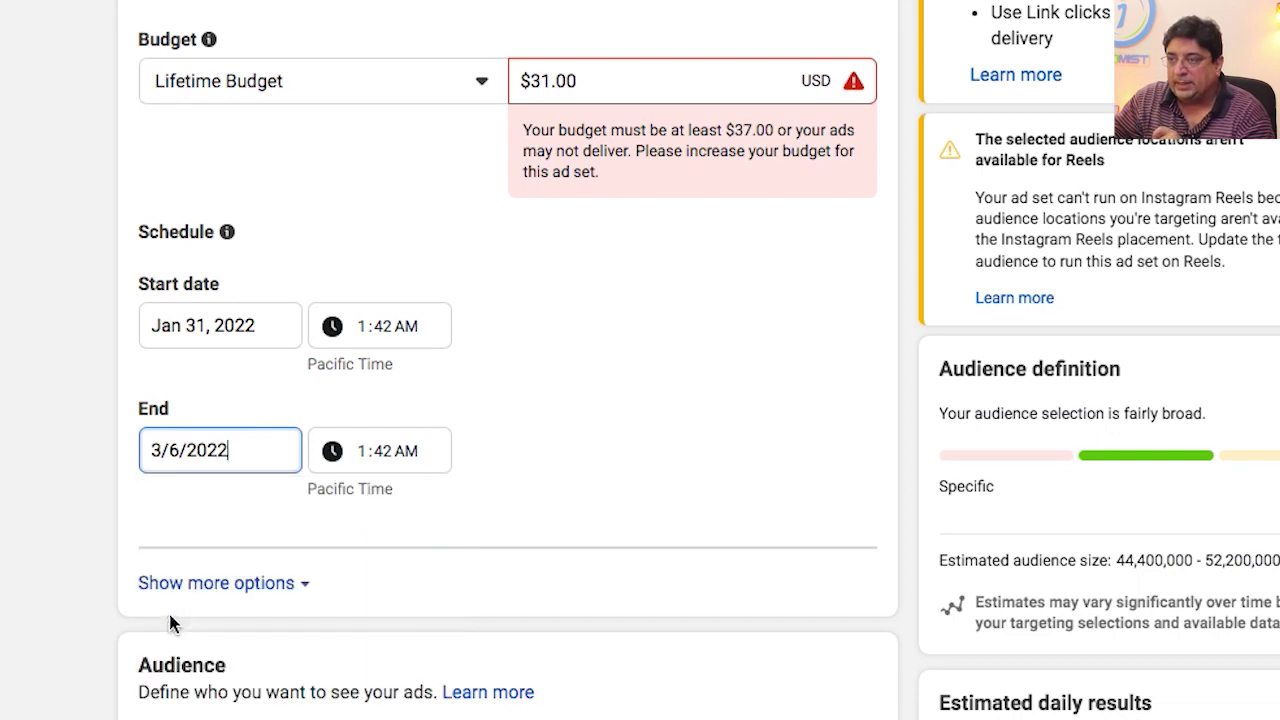
pyautogui.click(543, 72)
pyautogui.click(213, 458)
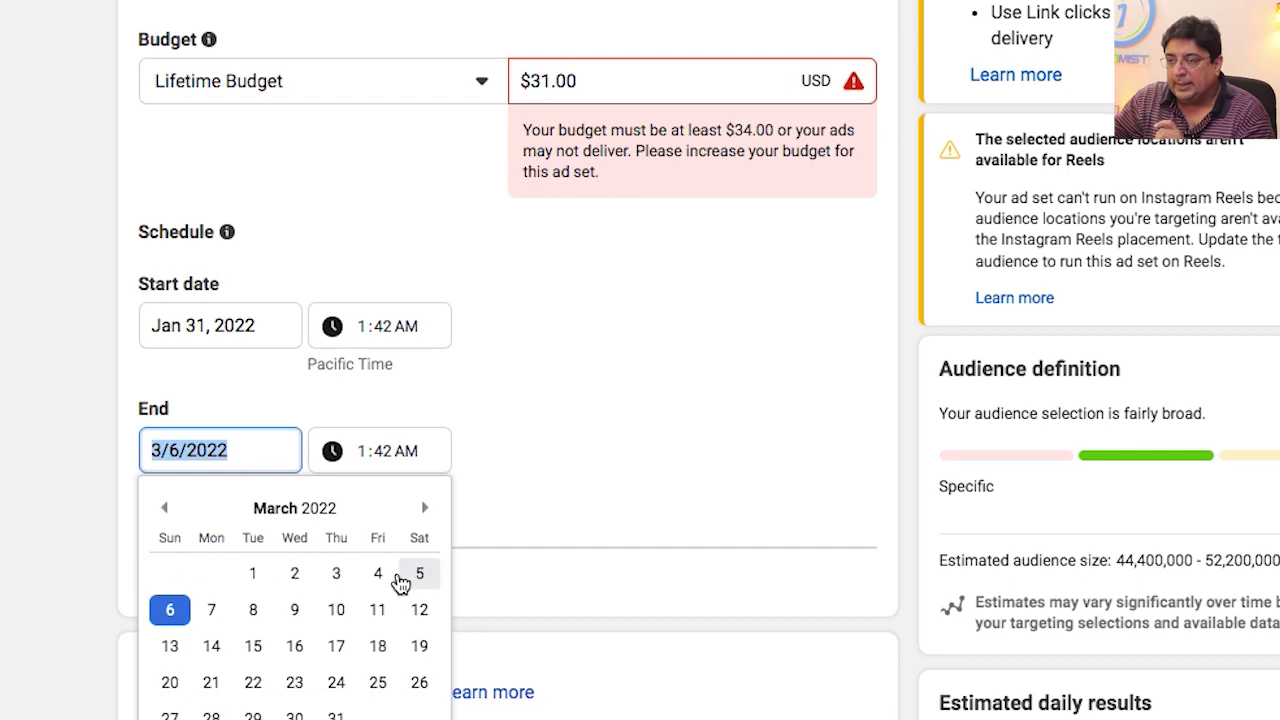
pyautogui.click(380, 575)
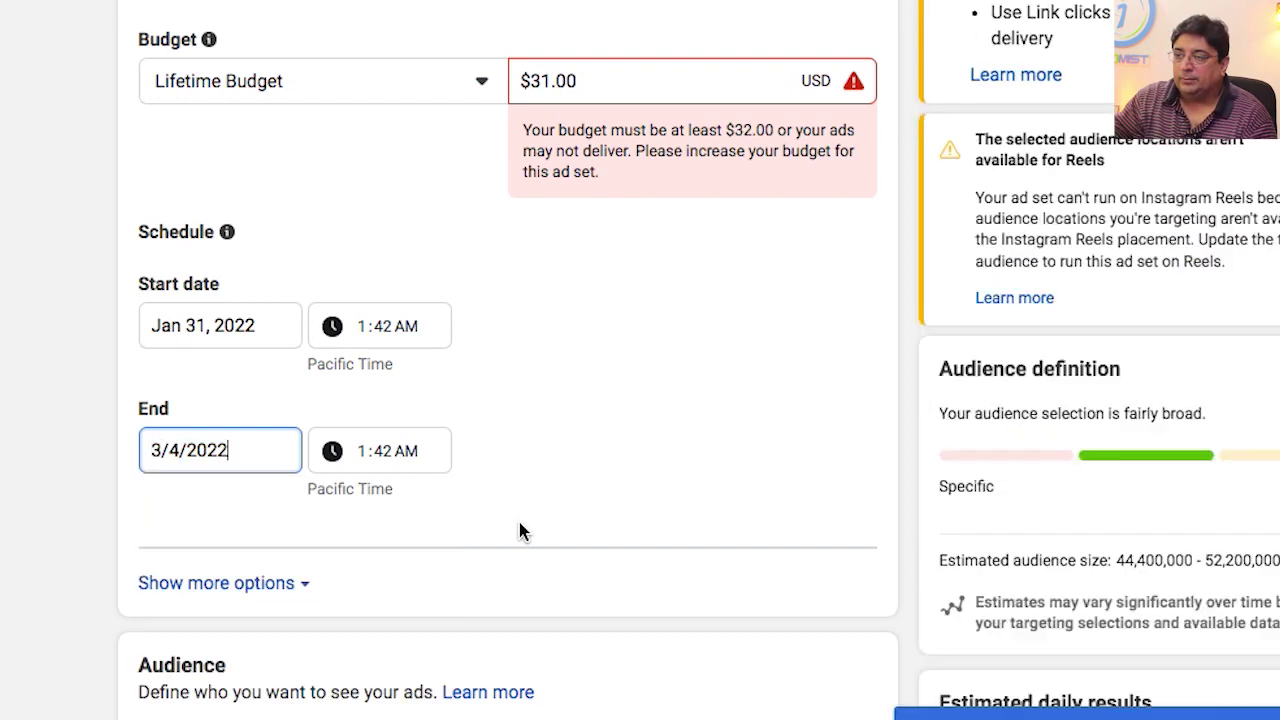
pyautogui.click(545, 80)
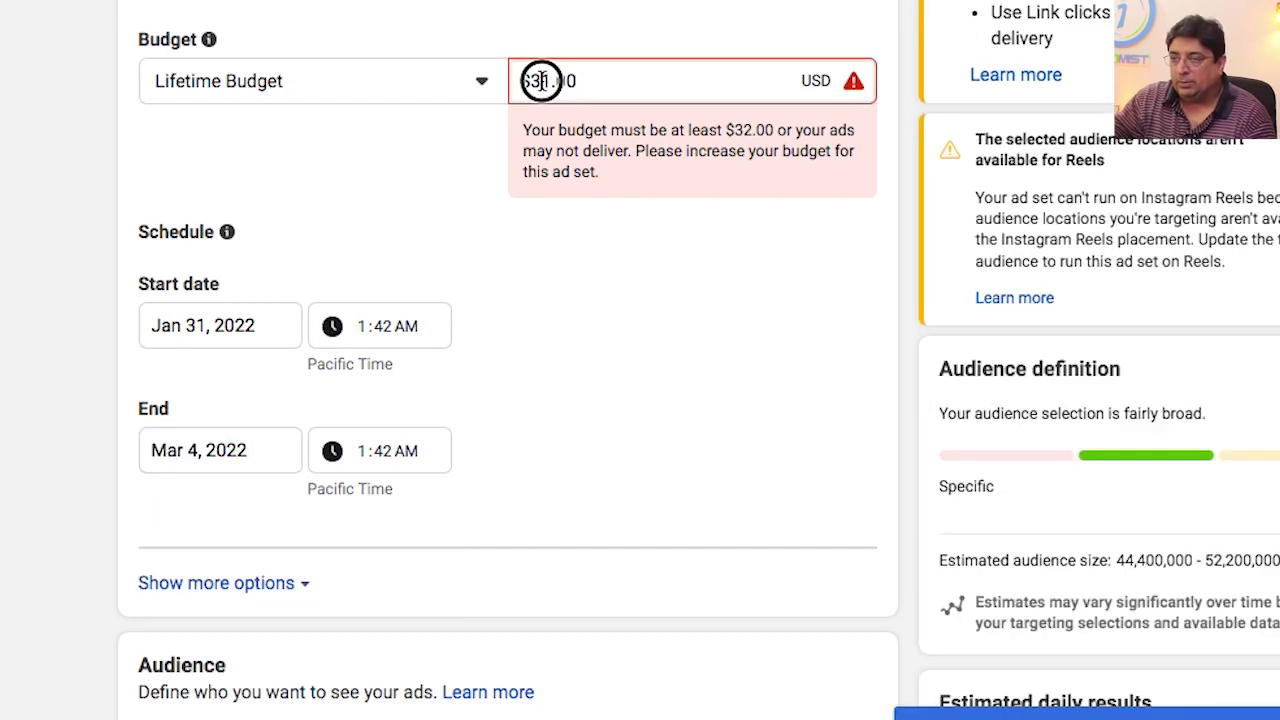
pyautogui.click(220, 458)
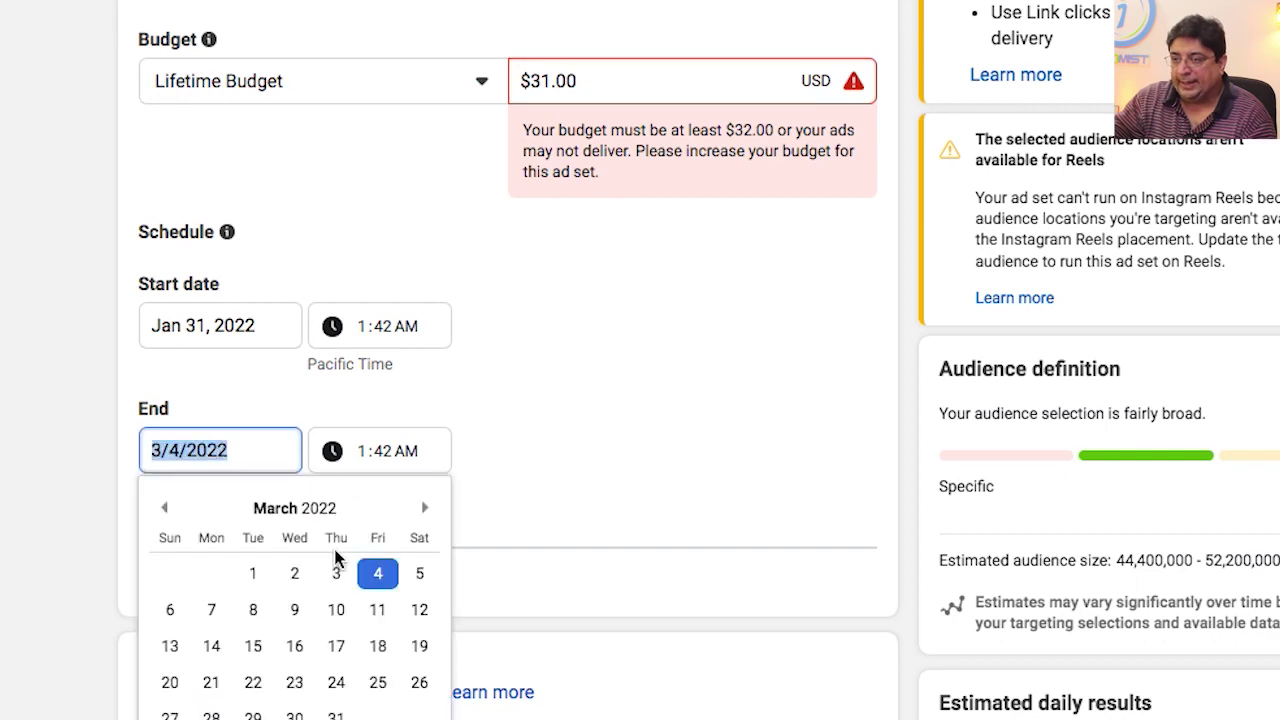
pyautogui.click(336, 573)
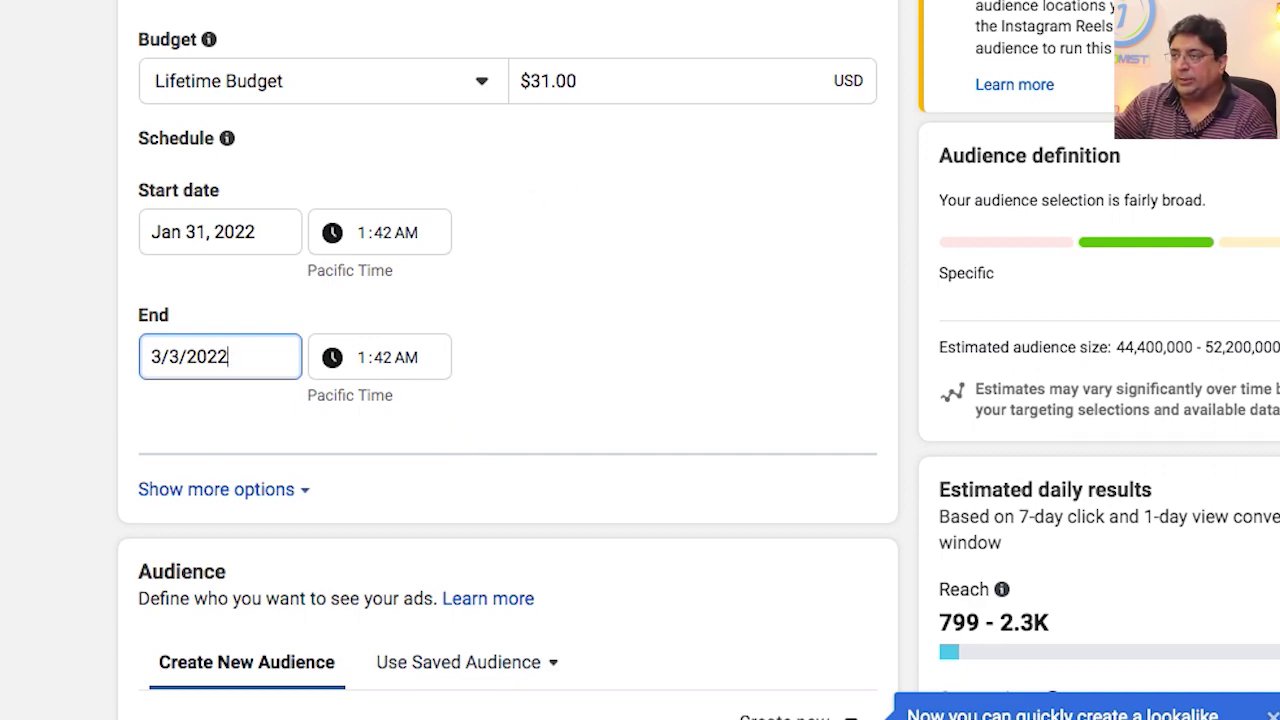
# Step: Replace Pakistan with the place DHA Islamabad as the included location of the ad set's audience
pyautogui.scroll(-7, 500, 400)
pyautogui.scroll(-1, 500, 400)
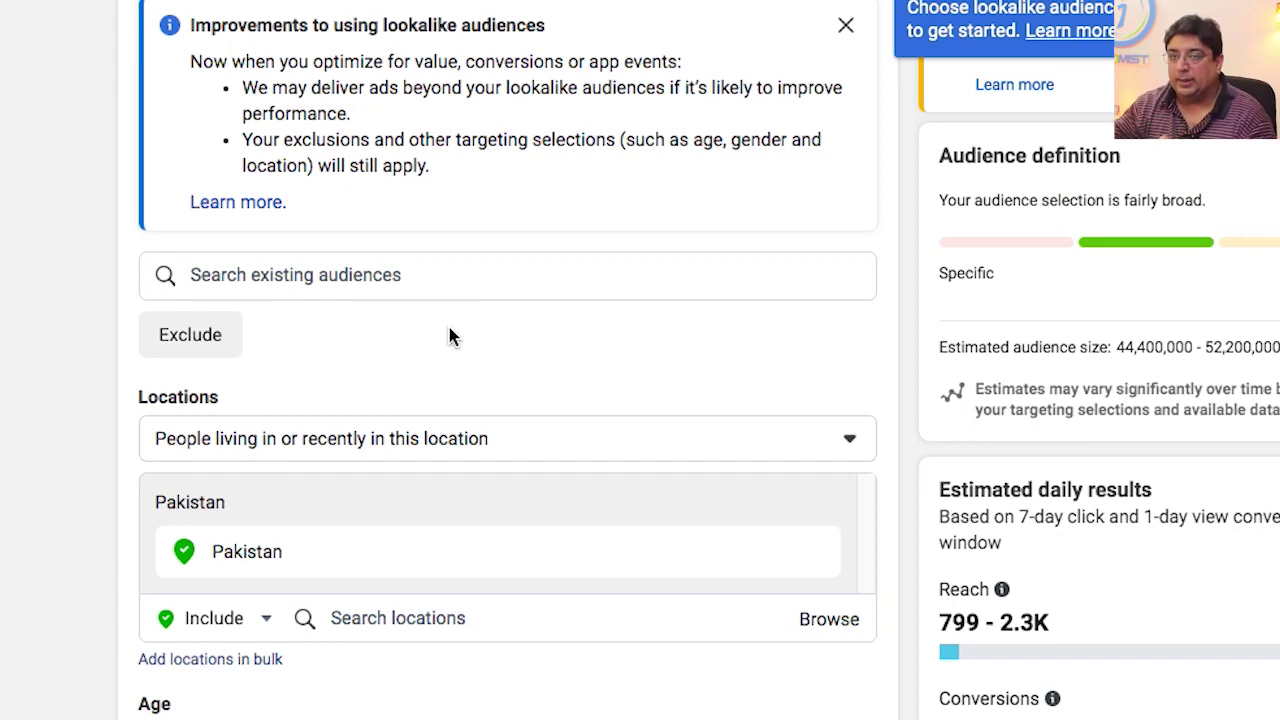
pyautogui.scroll(-1, 508, 360)
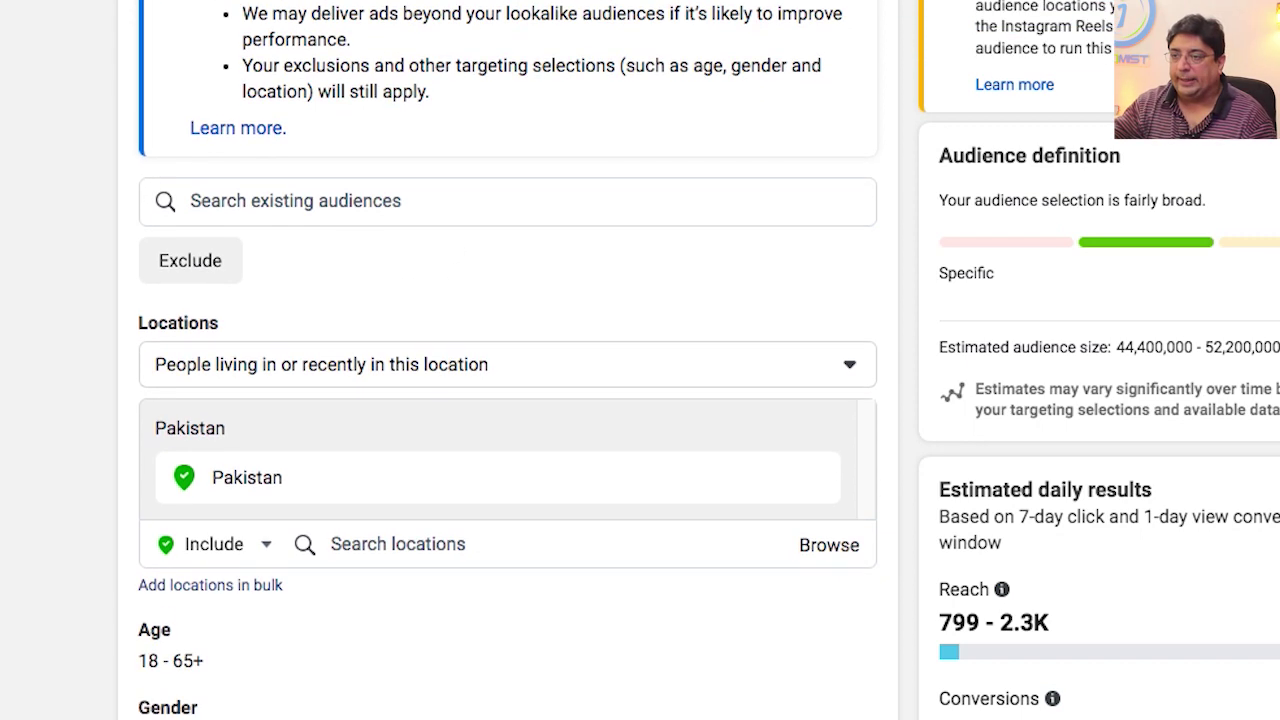
pyautogui.scroll(-2, 309, 323)
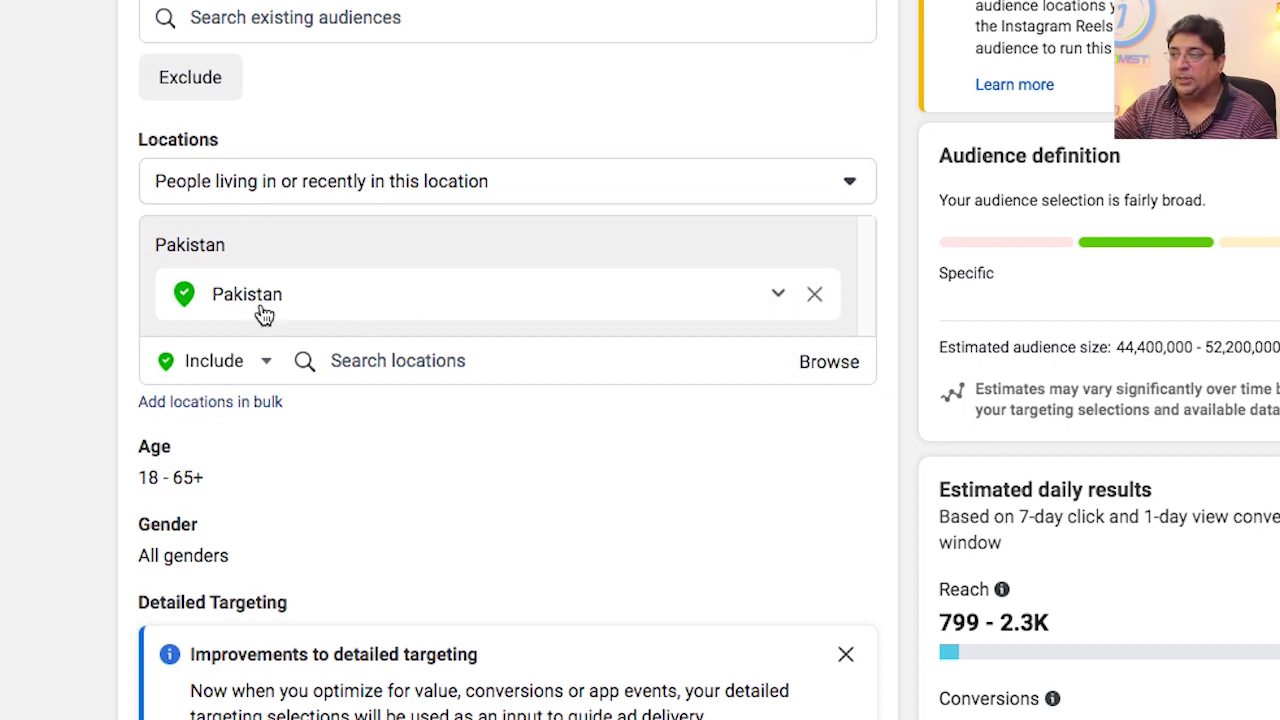
pyautogui.moveTo(309, 318)
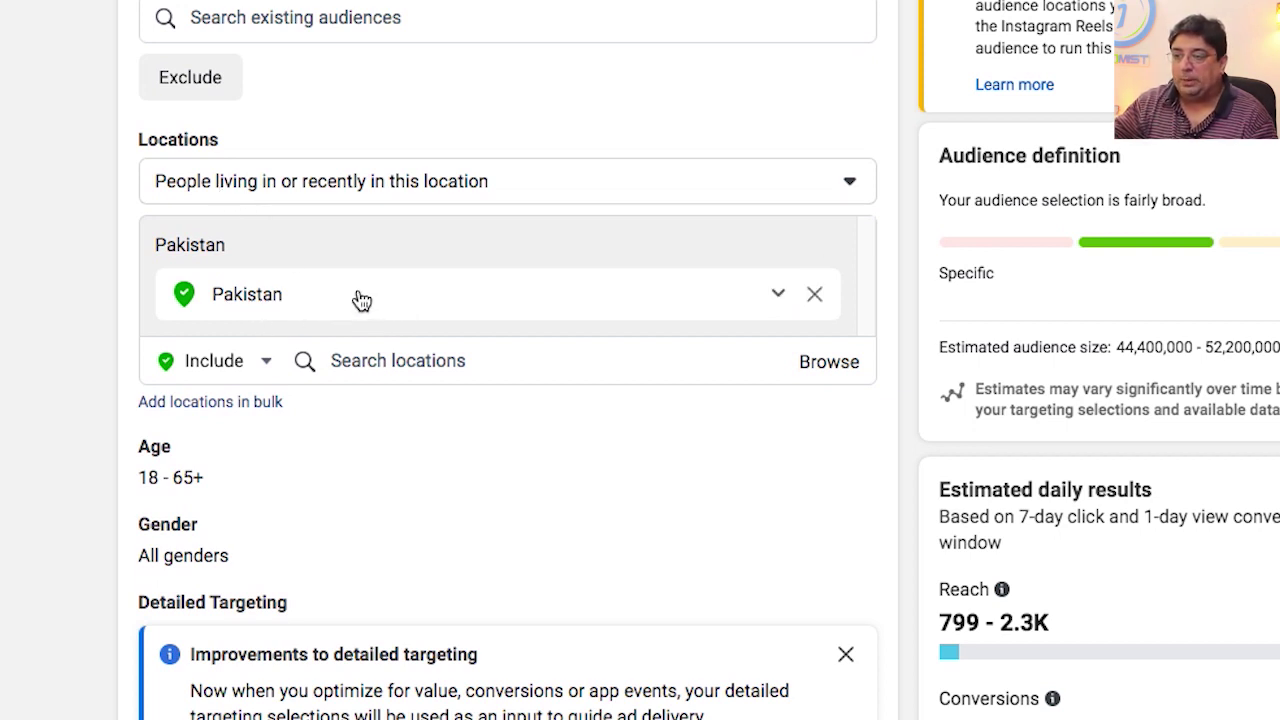
pyautogui.click(357, 297)
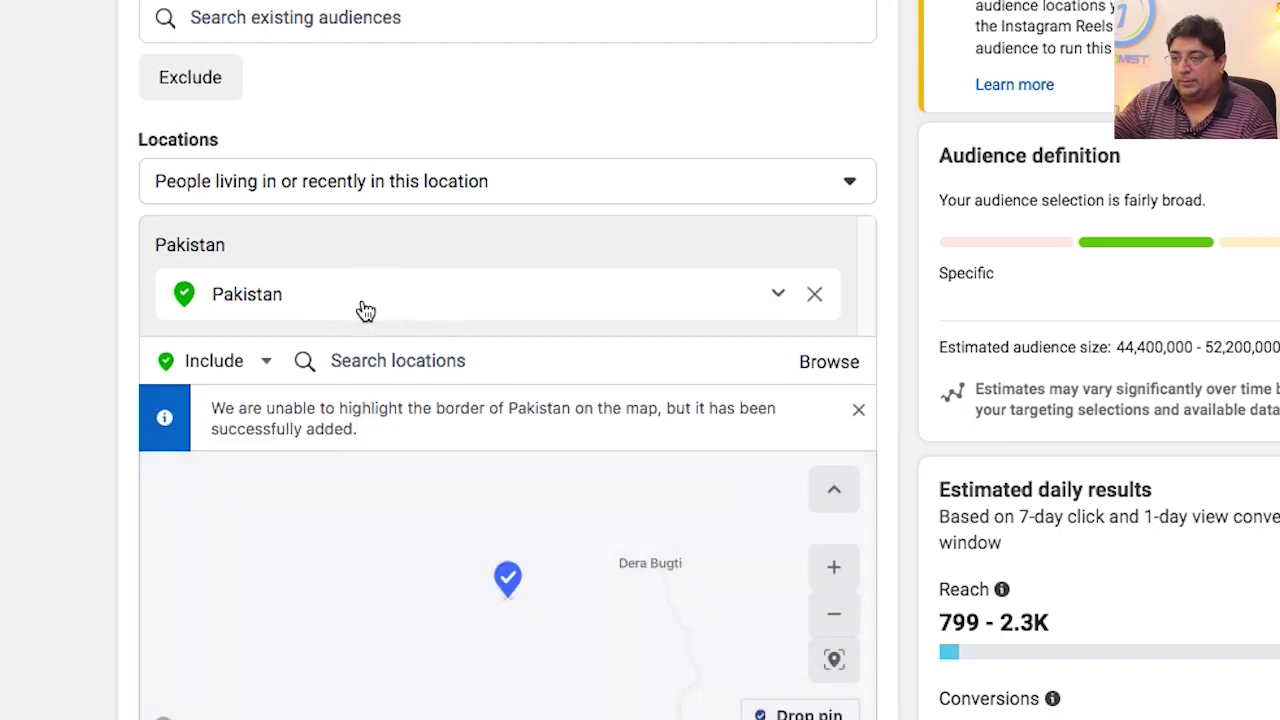
pyautogui.click(449, 362)
pyautogui.write('dha islamabad')
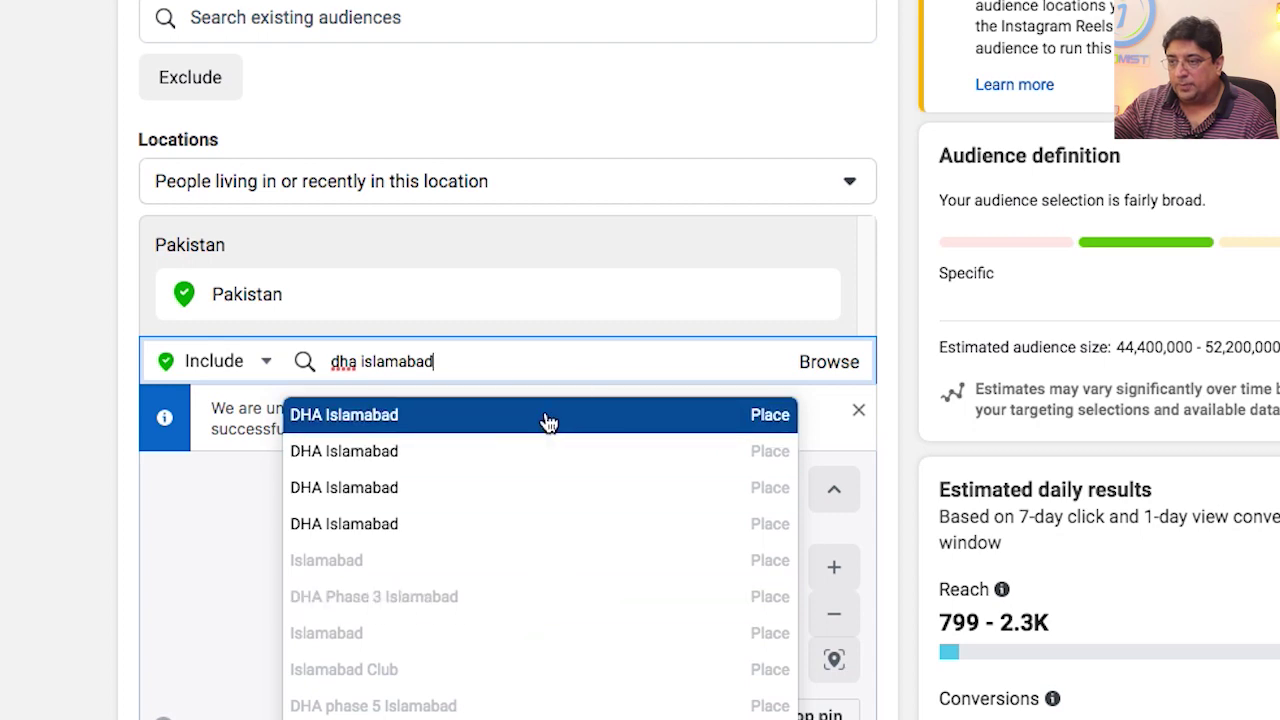
pyautogui.click(543, 416)
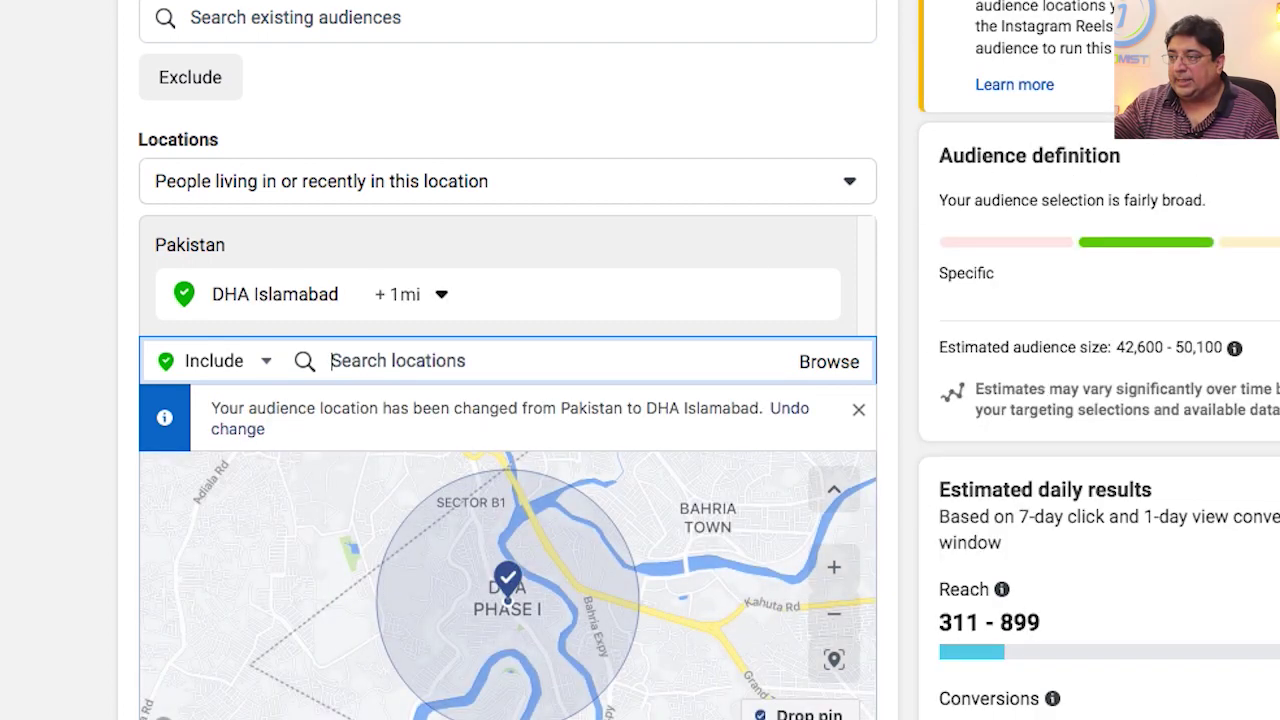
# Step: Try a radius of about 31 miles around the DHA Islamabad location
pyautogui.scroll(-3, 572, 376)
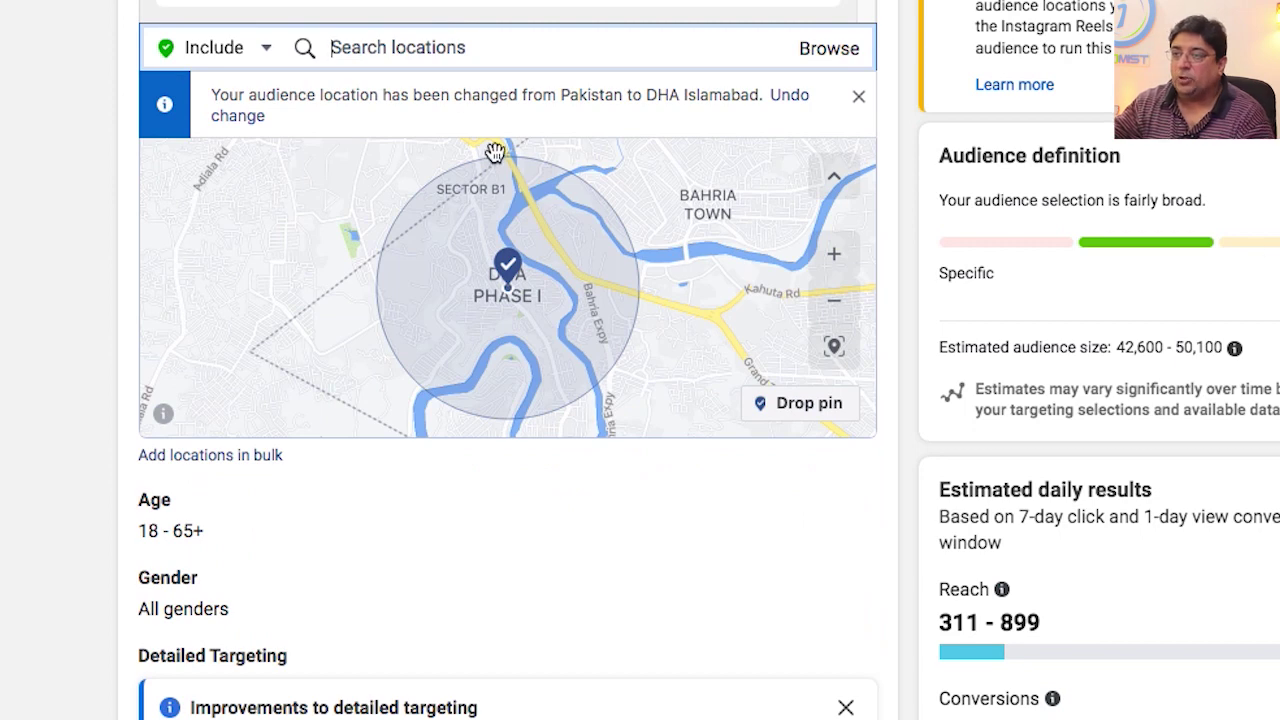
pyautogui.click(472, 10)
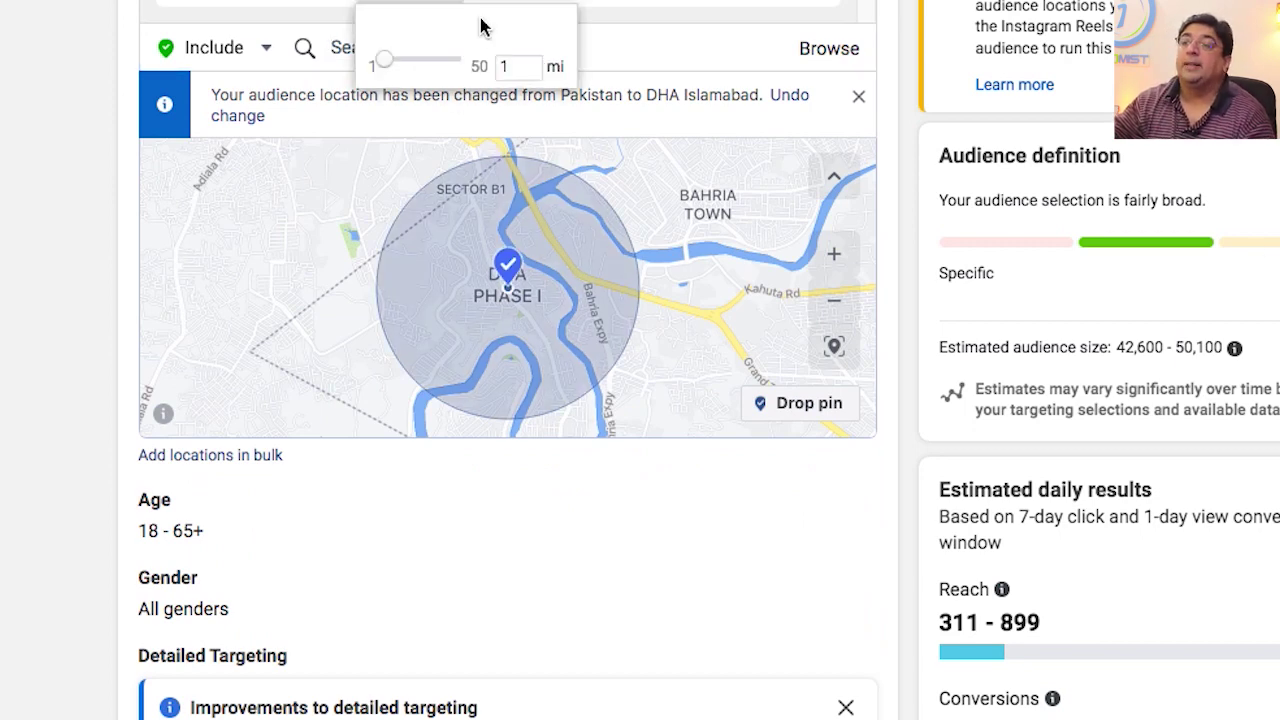
pyautogui.moveTo(393, 68); pyautogui.dragTo(447, 76)
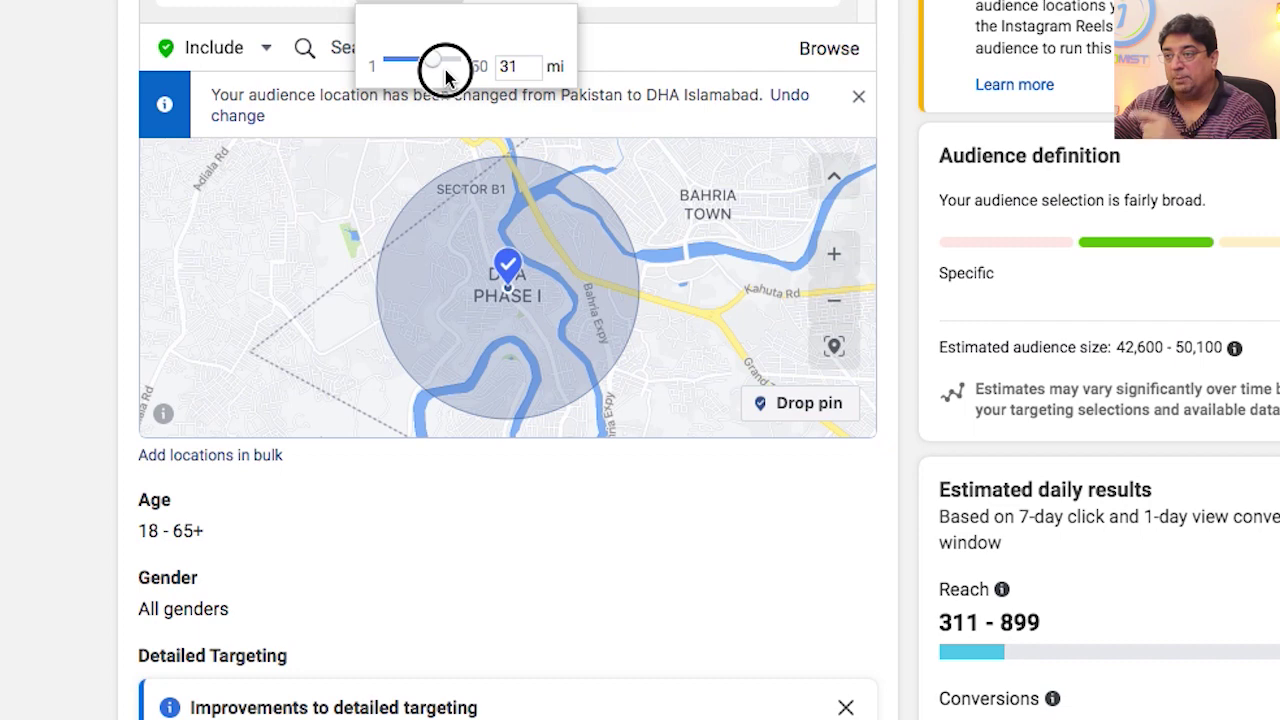
pyautogui.moveTo(447, 76); pyautogui.dragTo(440, 62)
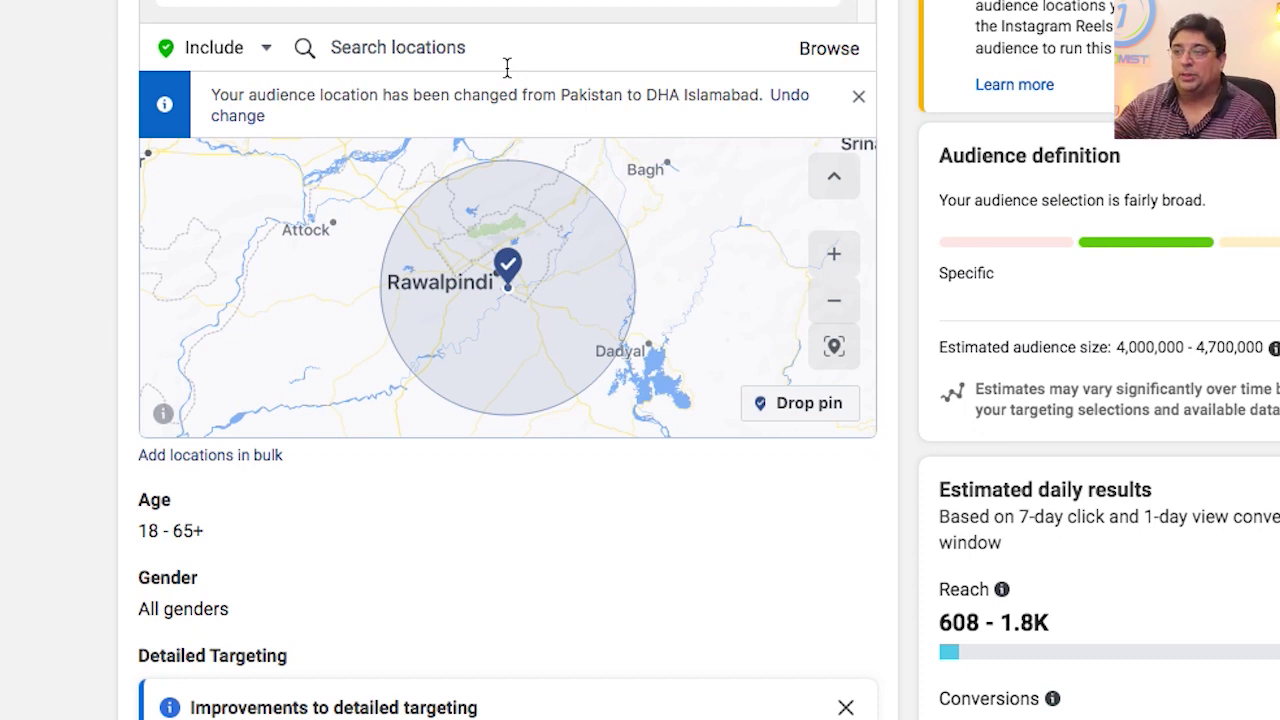
# Step: Set the radius around DHA Islamabad to about 10 miles and check the estimated daily reach
pyautogui.click(455, 5)
pyautogui.moveTo(434, 71); pyautogui.dragTo(405, 67)
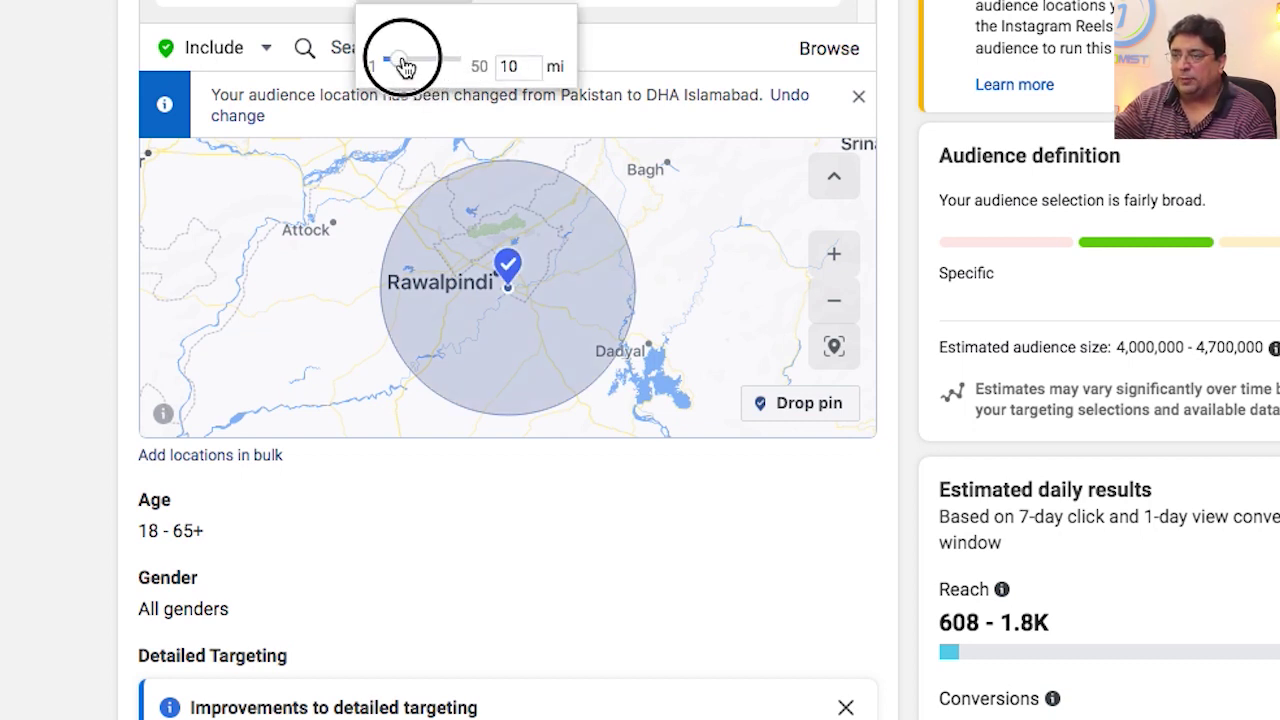
pyautogui.moveTo(405, 67); pyautogui.dragTo(406, 64)
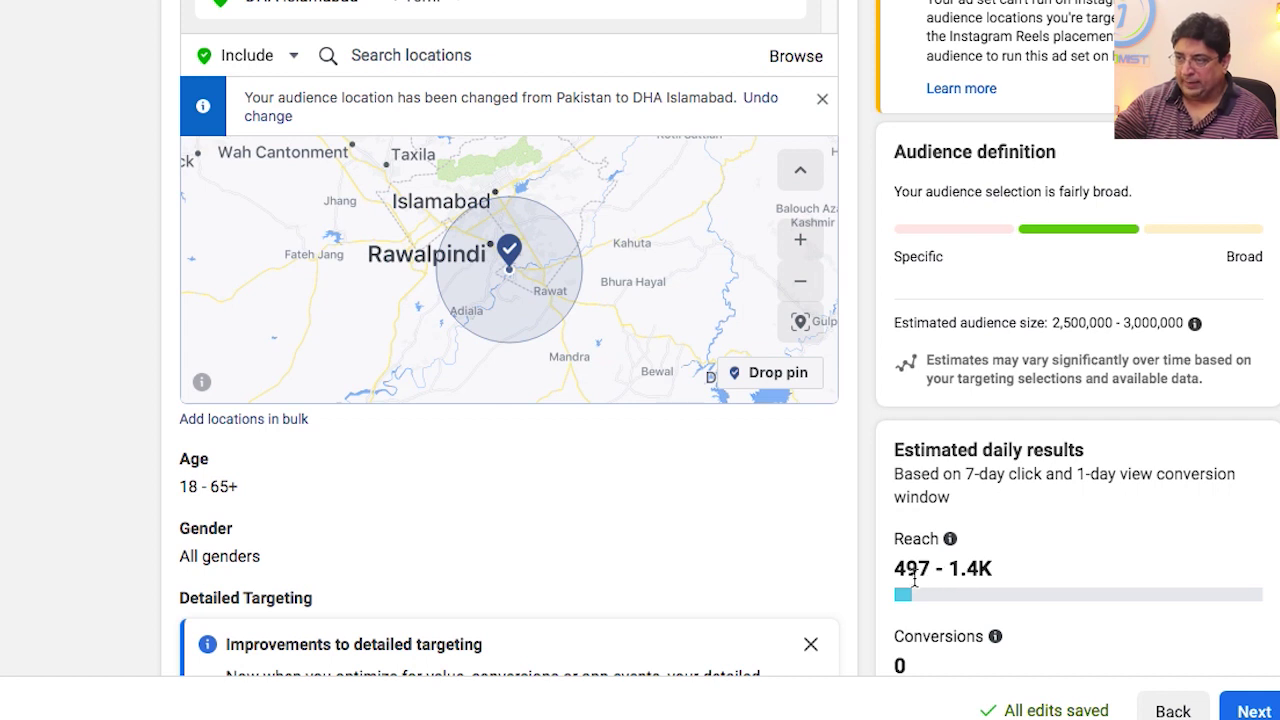
pyautogui.moveTo(900, 568); pyautogui.dragTo(963, 567)
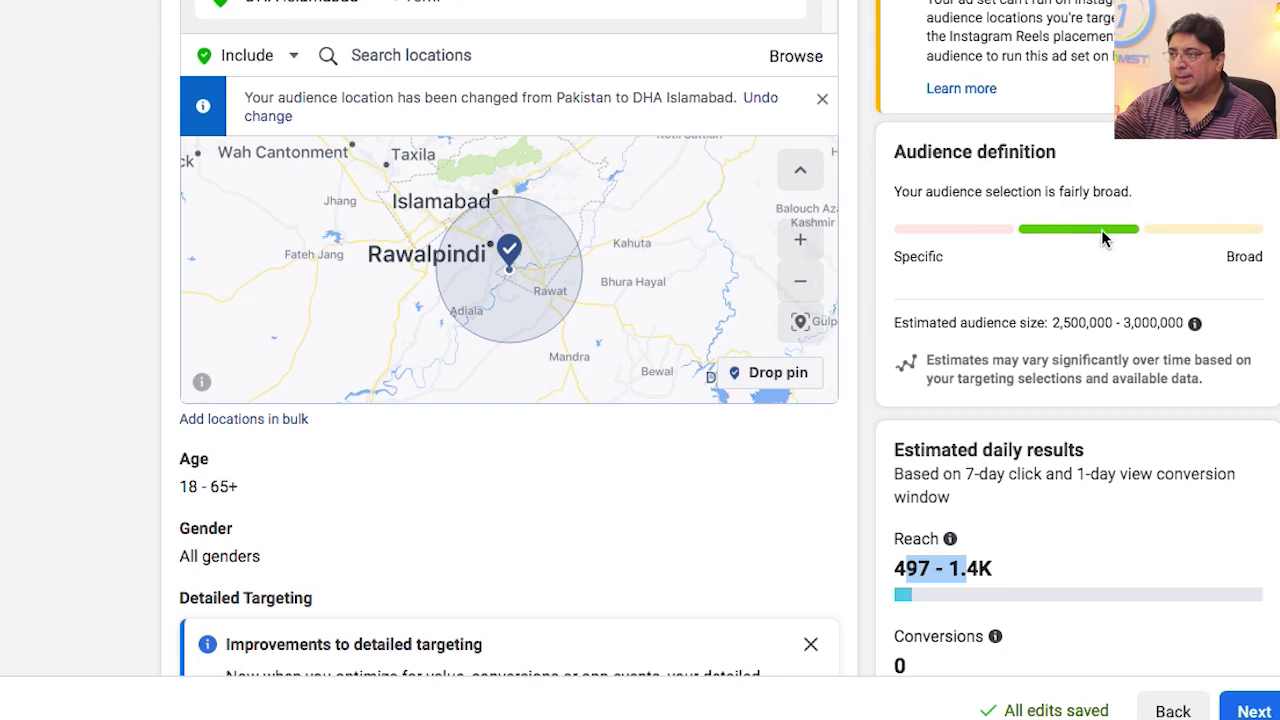
# Step: Read the explanation of the audience's gender setting and open the setting to view its options
pyautogui.scroll(-3, 1101, 229)
pyautogui.scroll(-2, 629, 40)
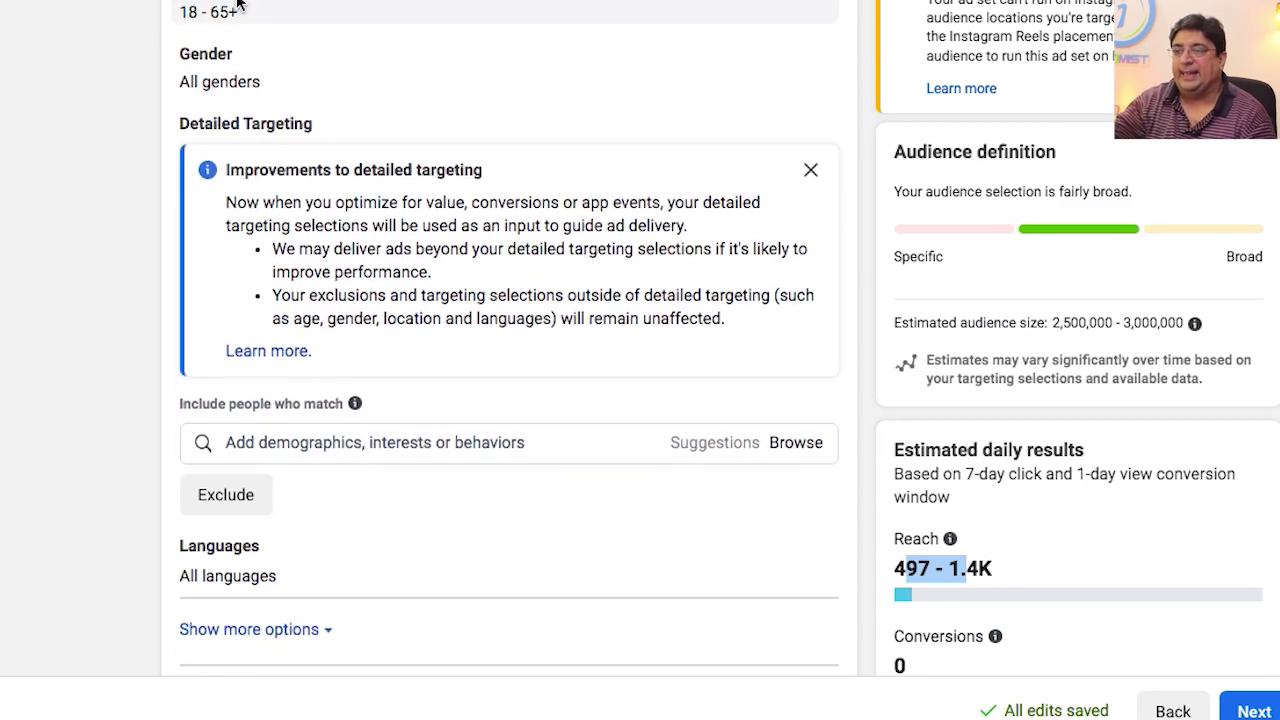
pyautogui.moveTo(244, 53)
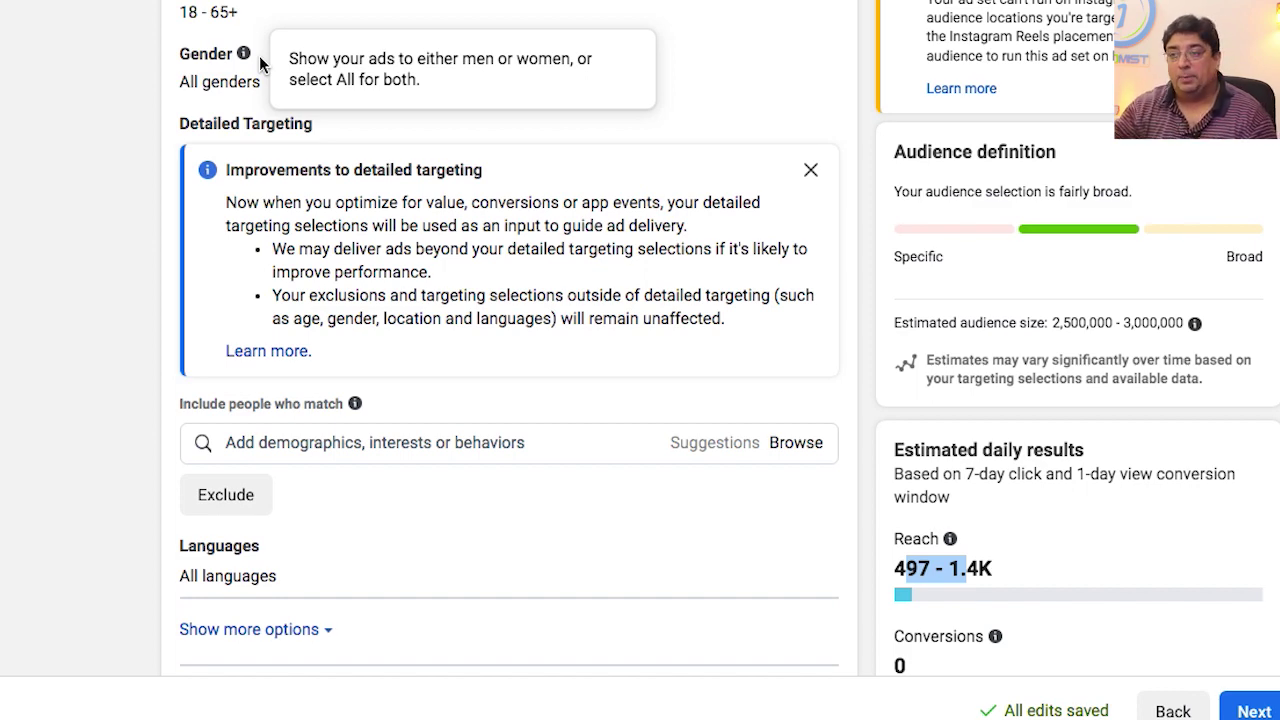
pyautogui.click(244, 56)
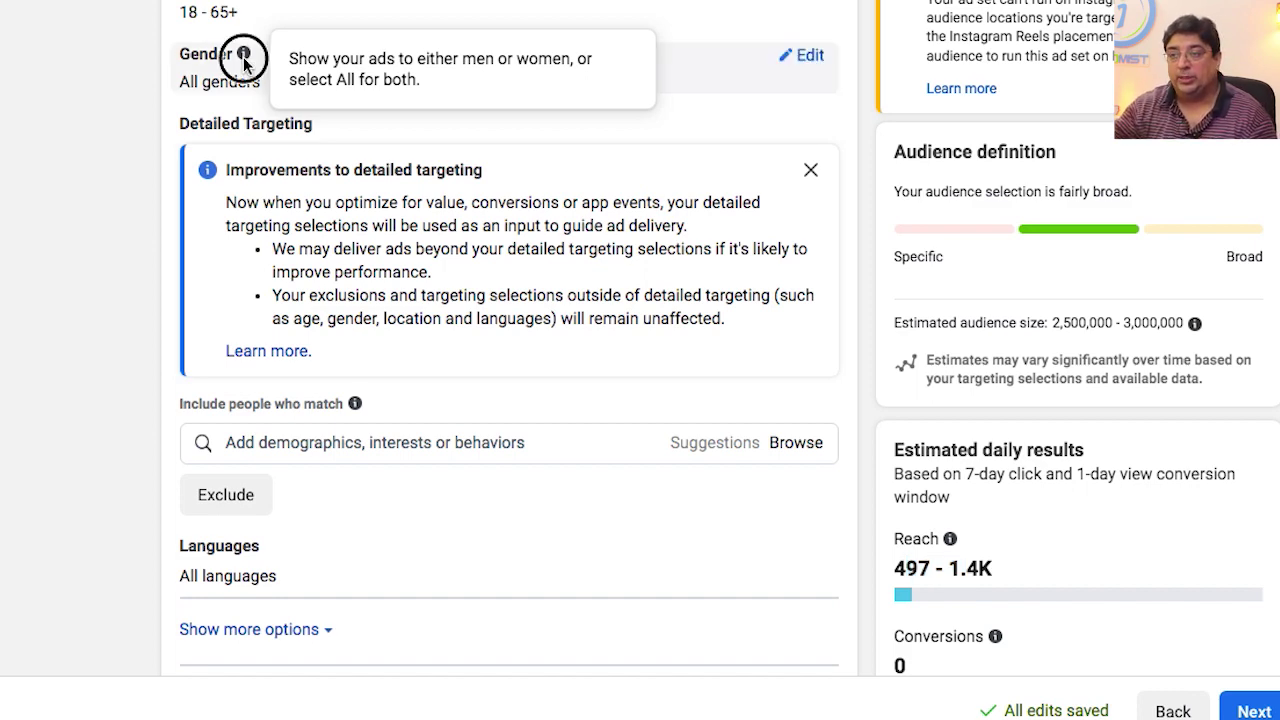
pyautogui.click(802, 60)
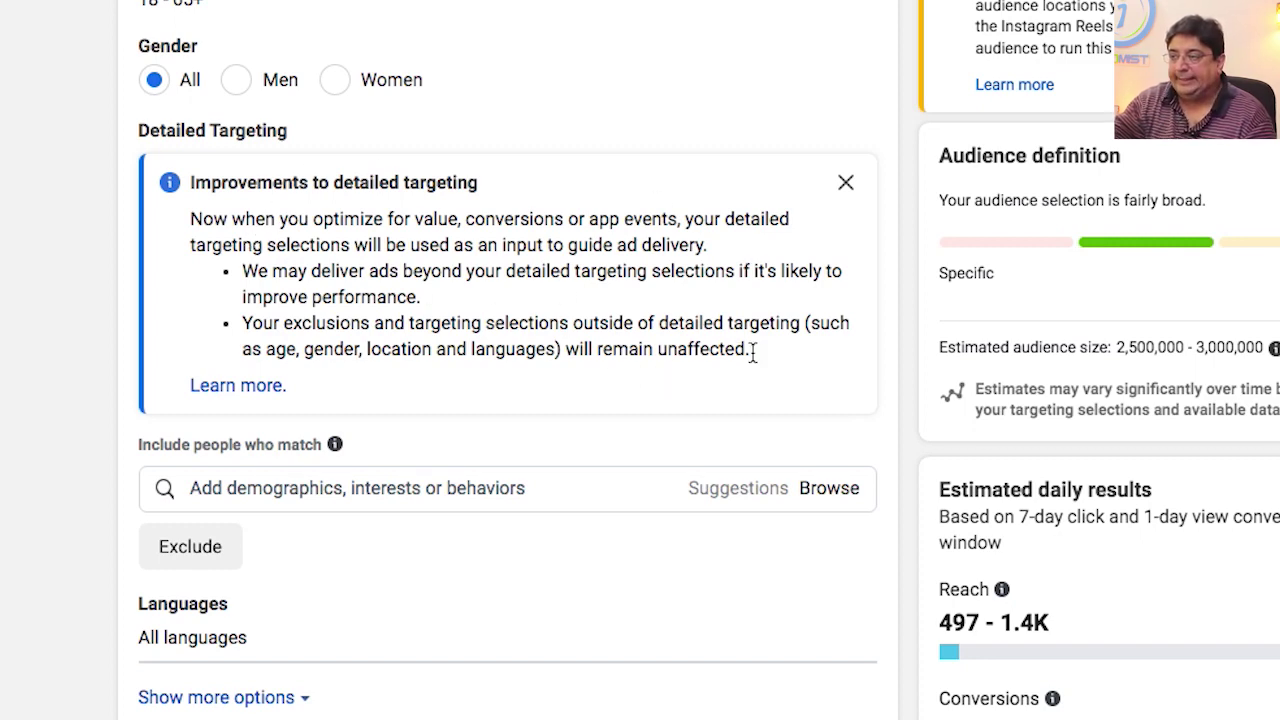
# Step: Add the mobile device behavior "Facebook access (mobile): Android devices" to the audience's detailed targeting
pyautogui.scroll(-2, 751, 349)
pyautogui.scroll(-2, 508, 360)
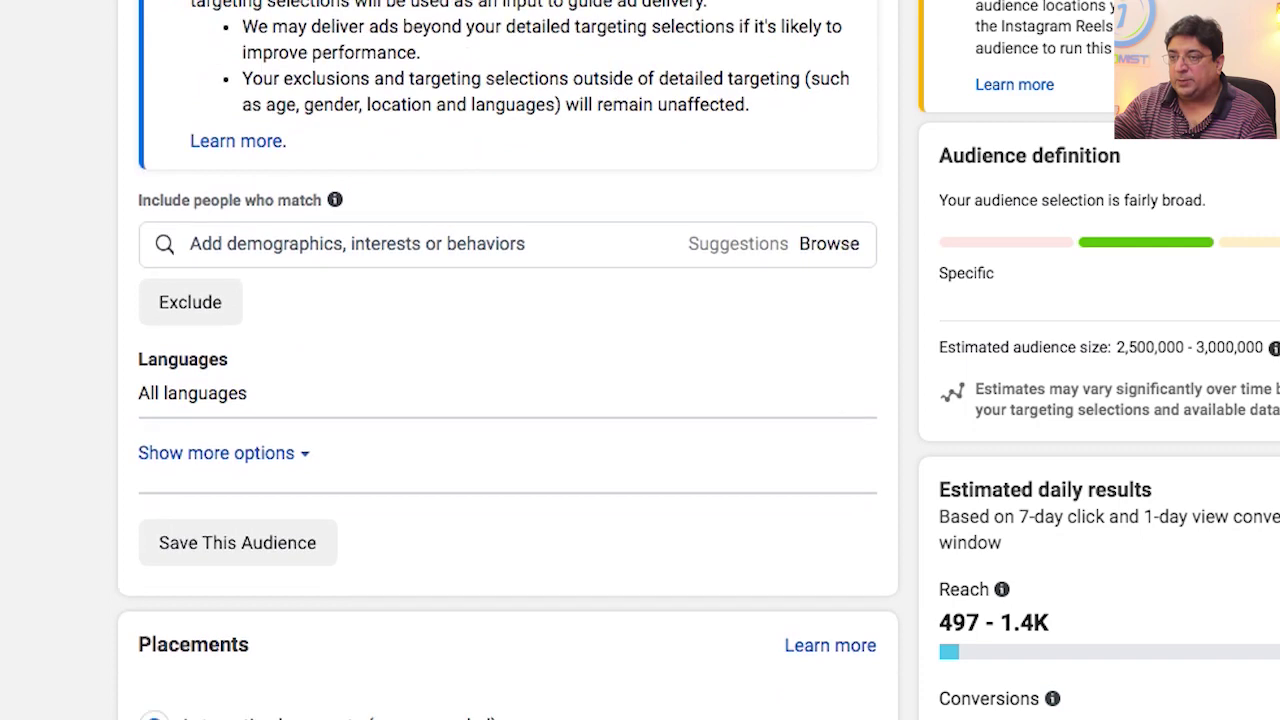
pyautogui.scroll(-3, 508, 360)
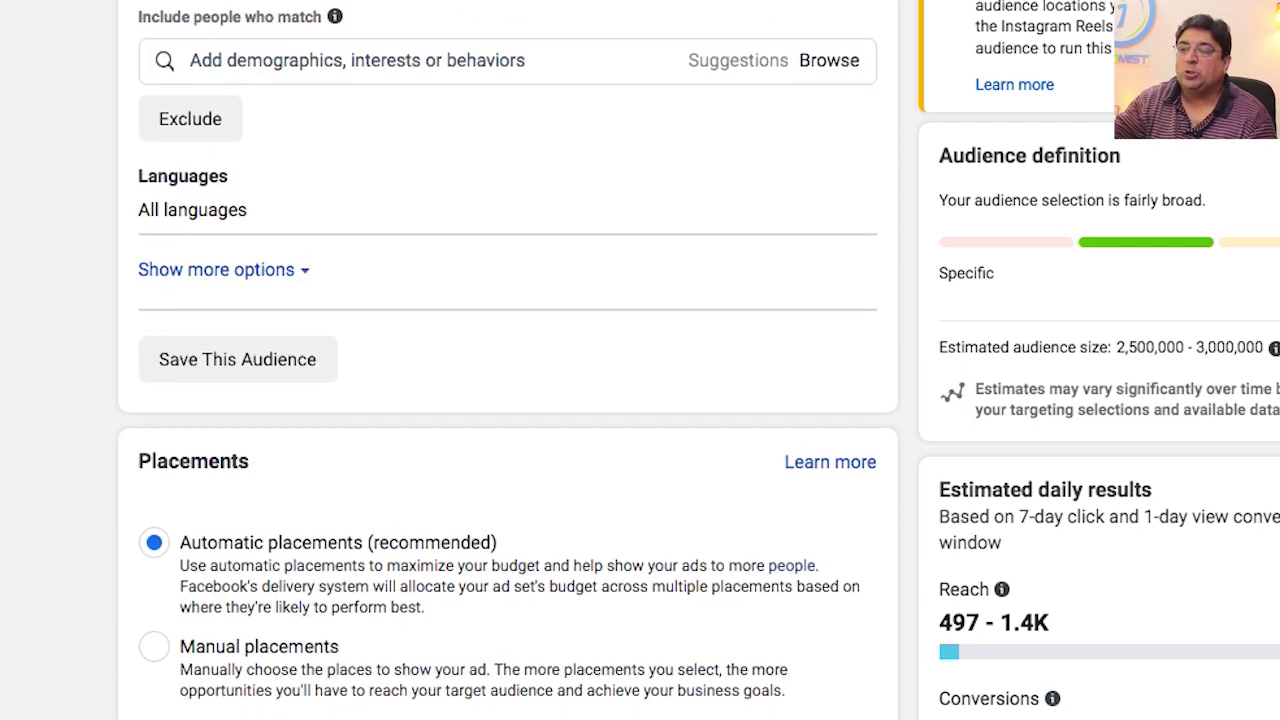
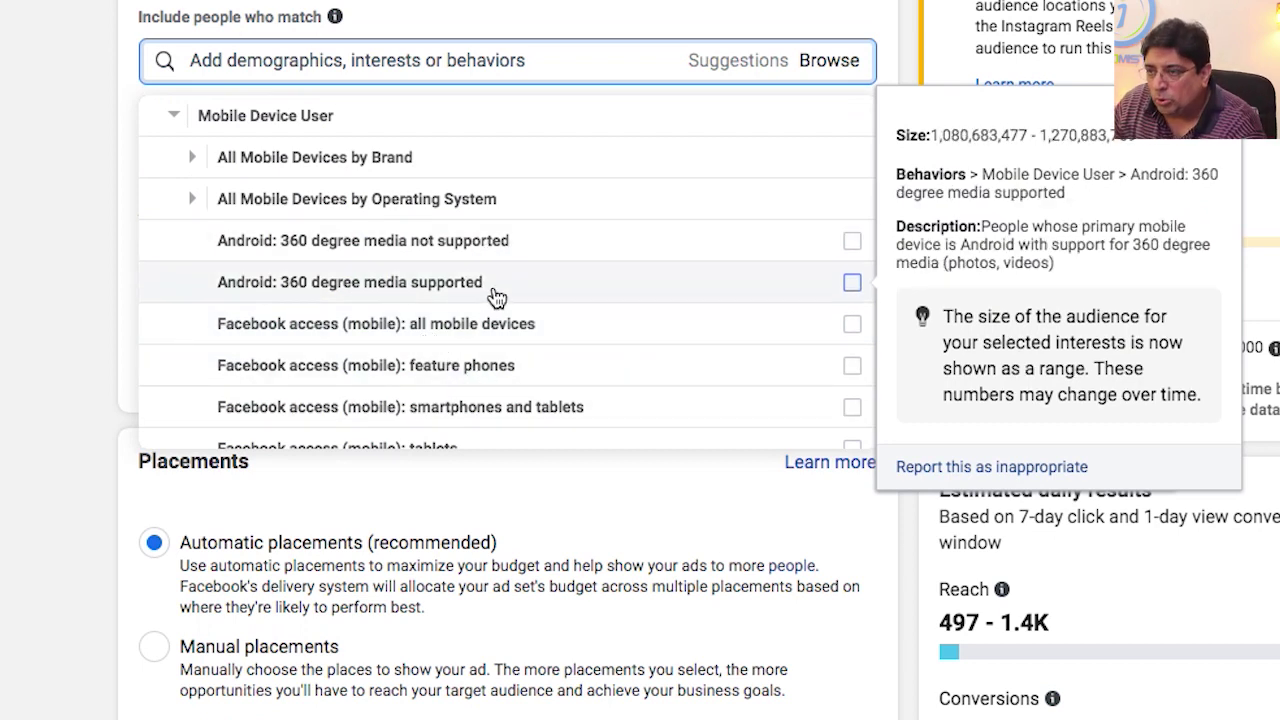
pyautogui.click(467, 198)
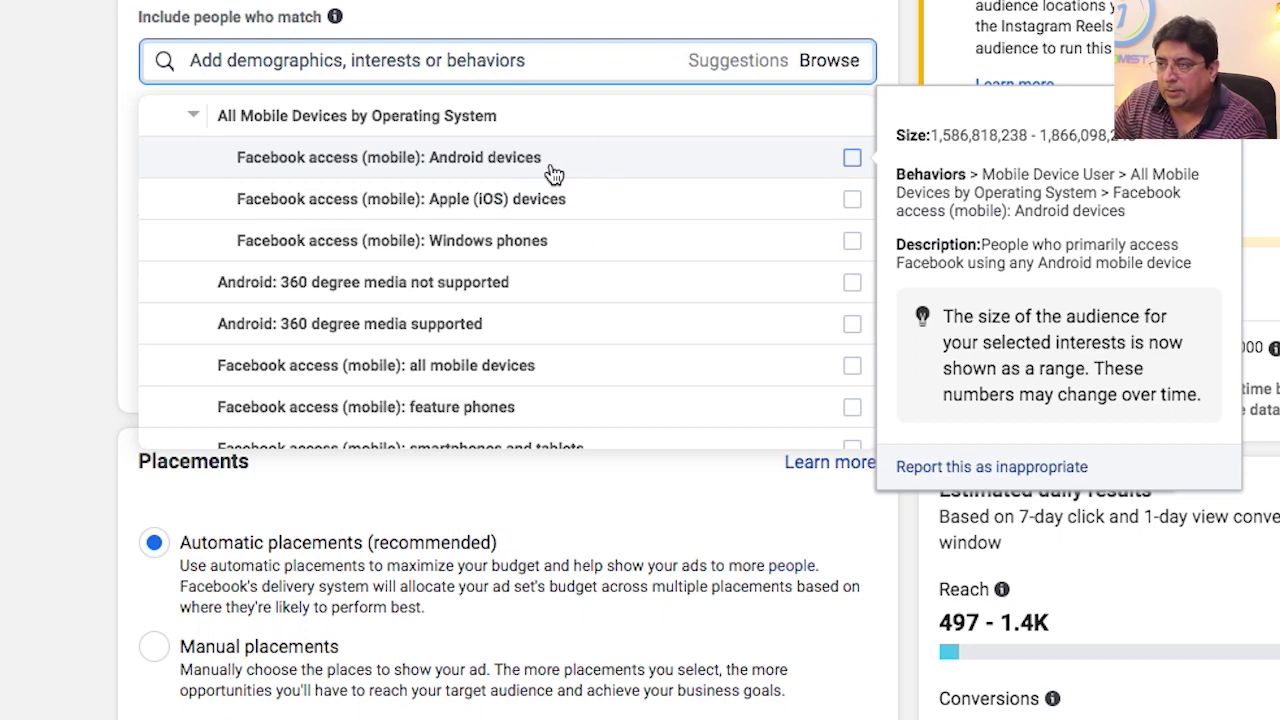
pyautogui.click(822, 158)
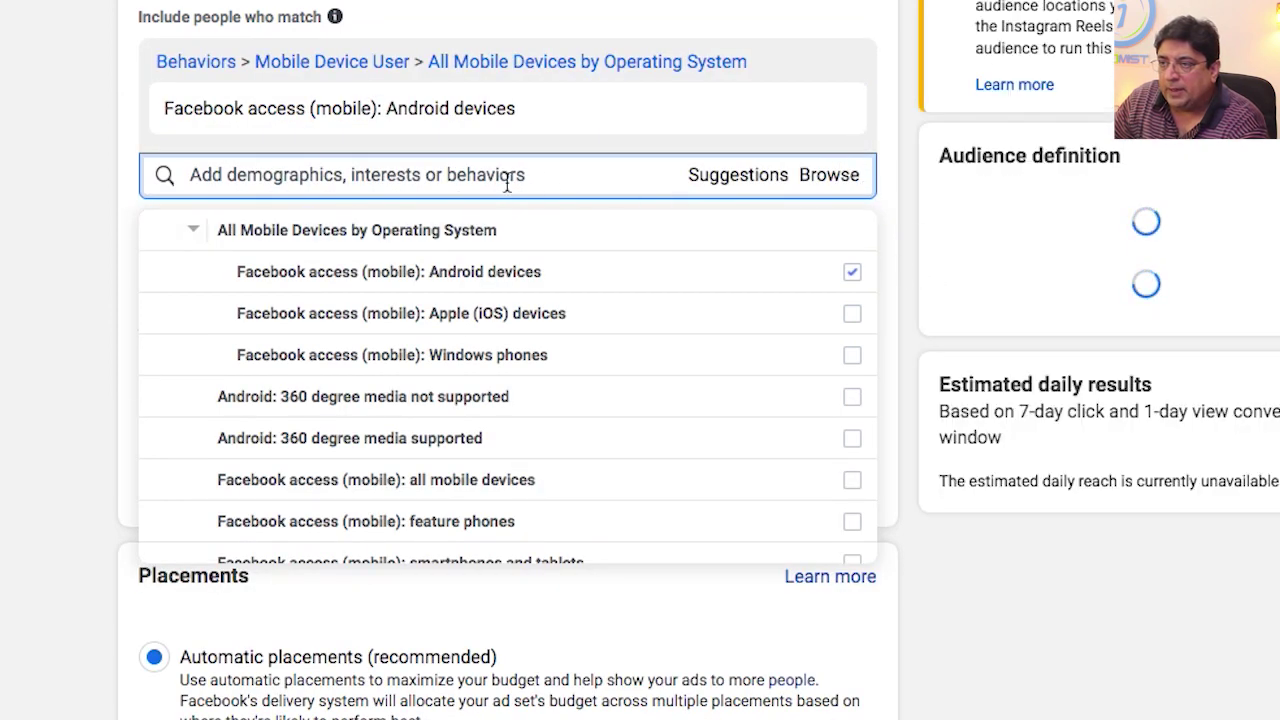
# Step: Try adding "Facebook access (mobile): all mobile devices" to the detailed targeting and remove it again
pyautogui.moveTo(185, 125)
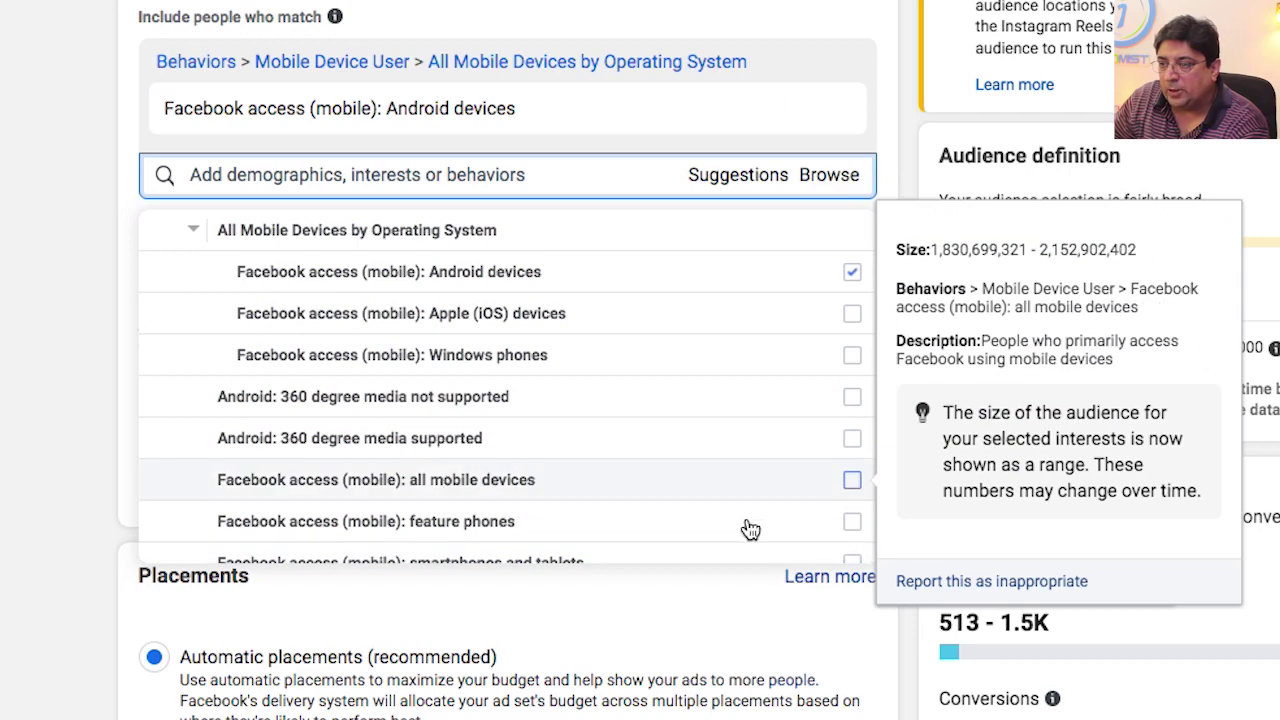
pyautogui.click(750, 482)
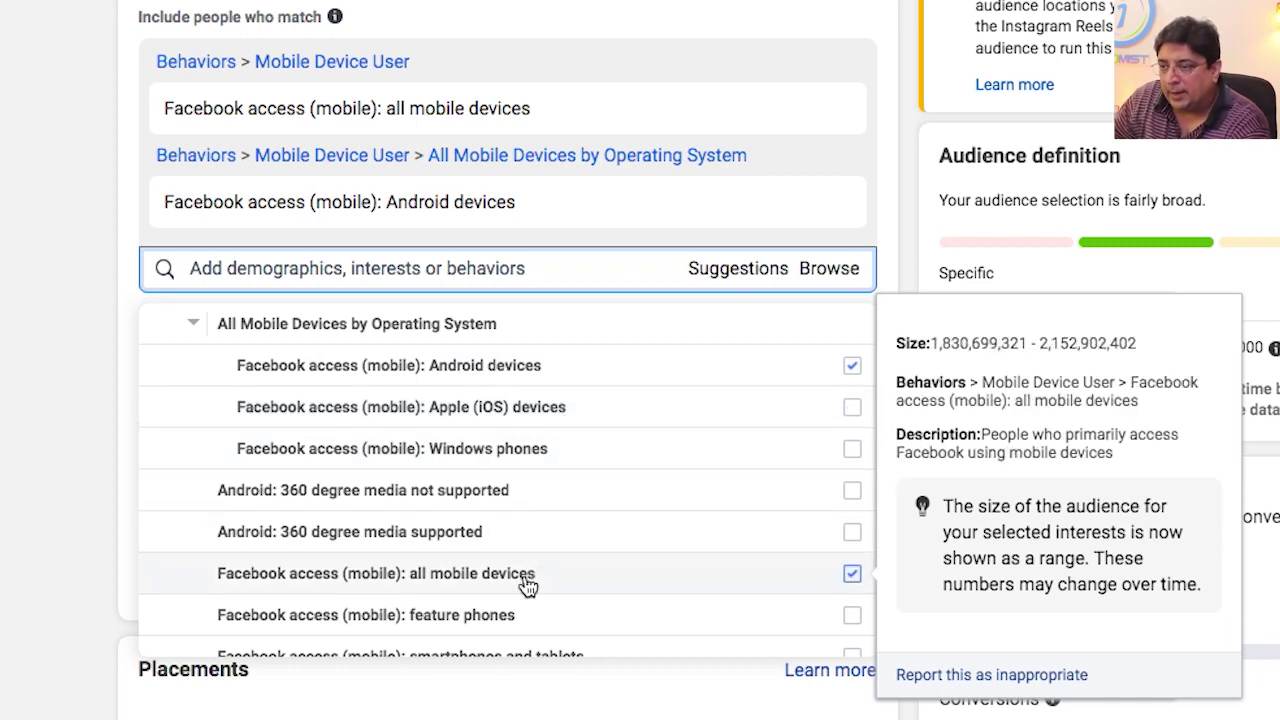
pyautogui.click(852, 573)
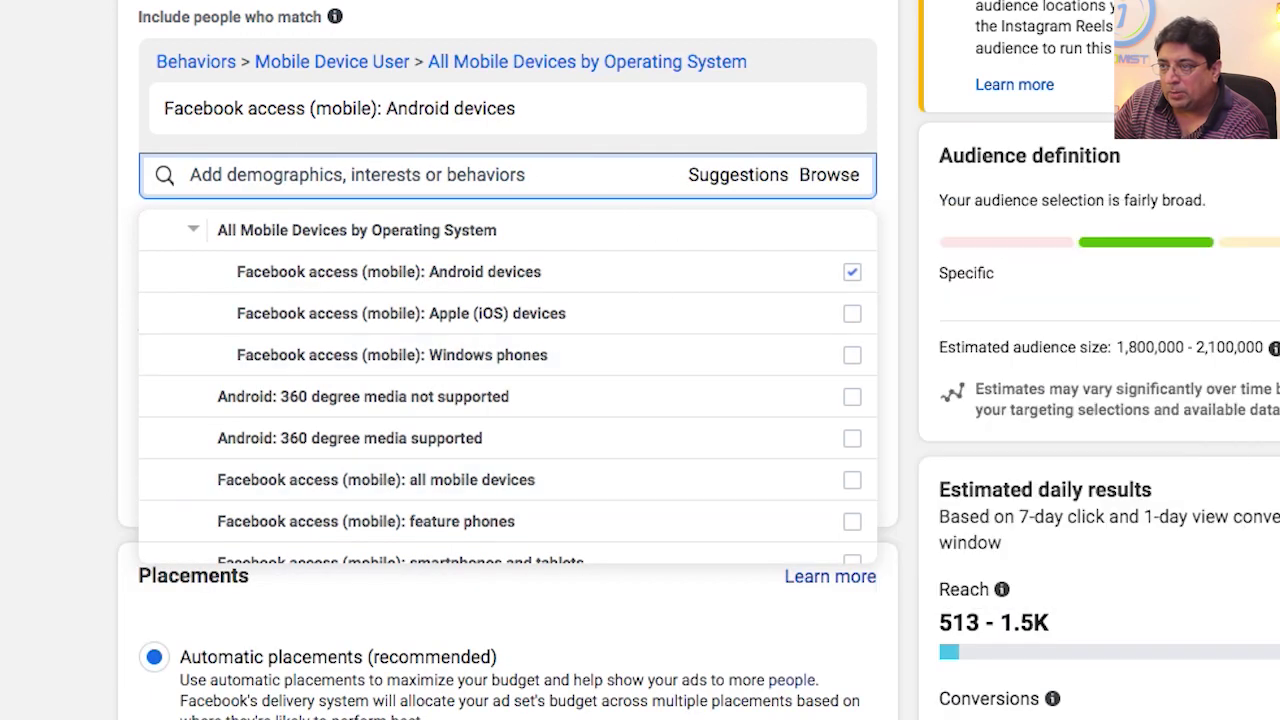
pyautogui.click(366, 434)
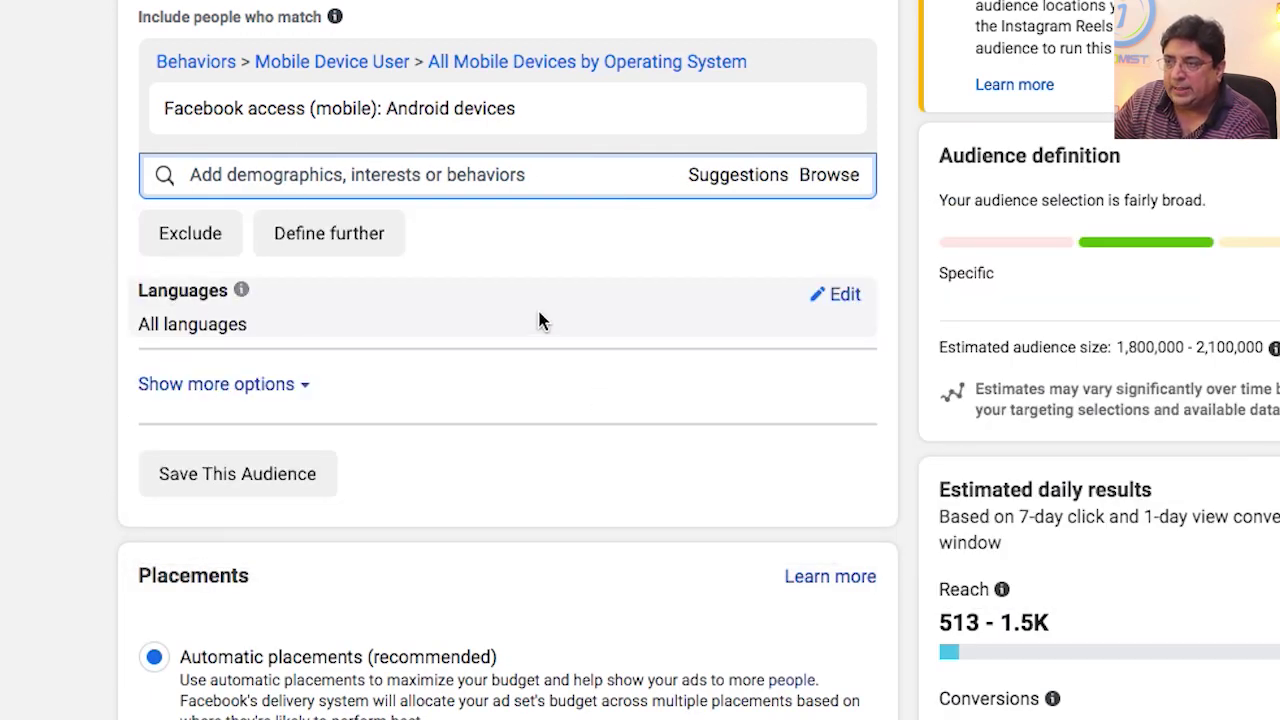
# Step: Add the Weight training interest from Fitness and wellness to the audience's detailed targeting
pyautogui.click(814, 186)
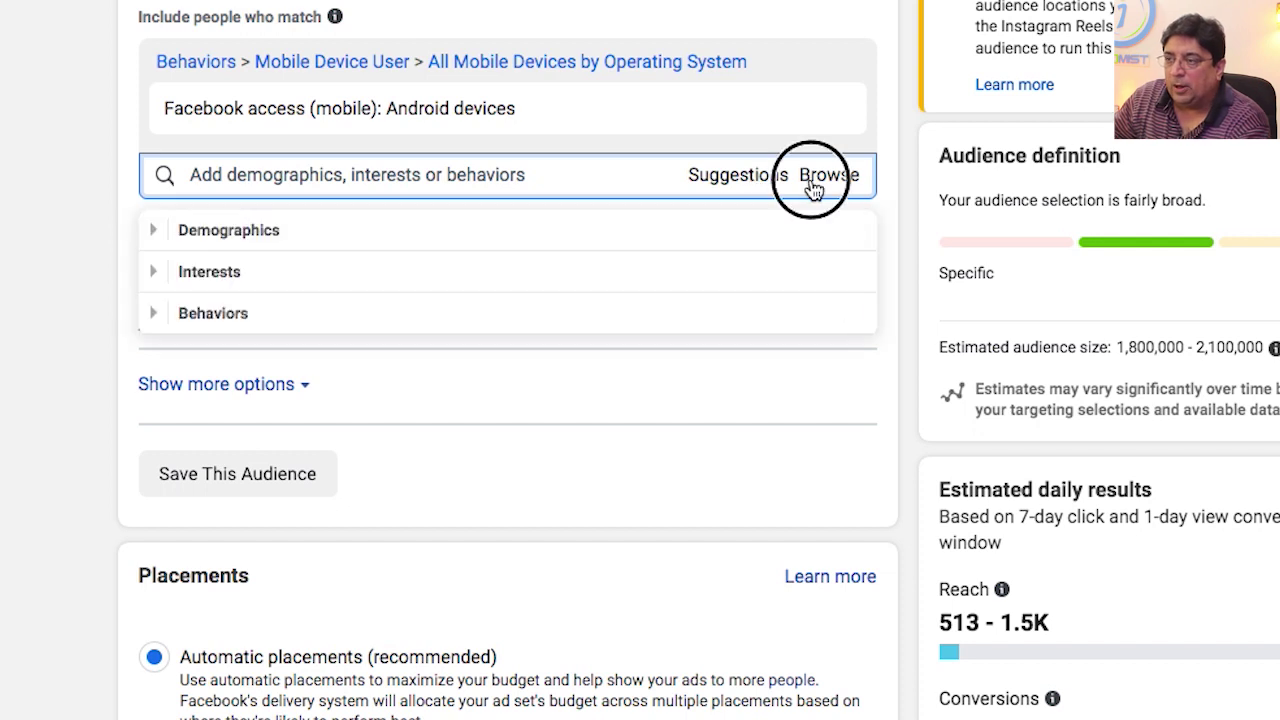
pyautogui.click(517, 268)
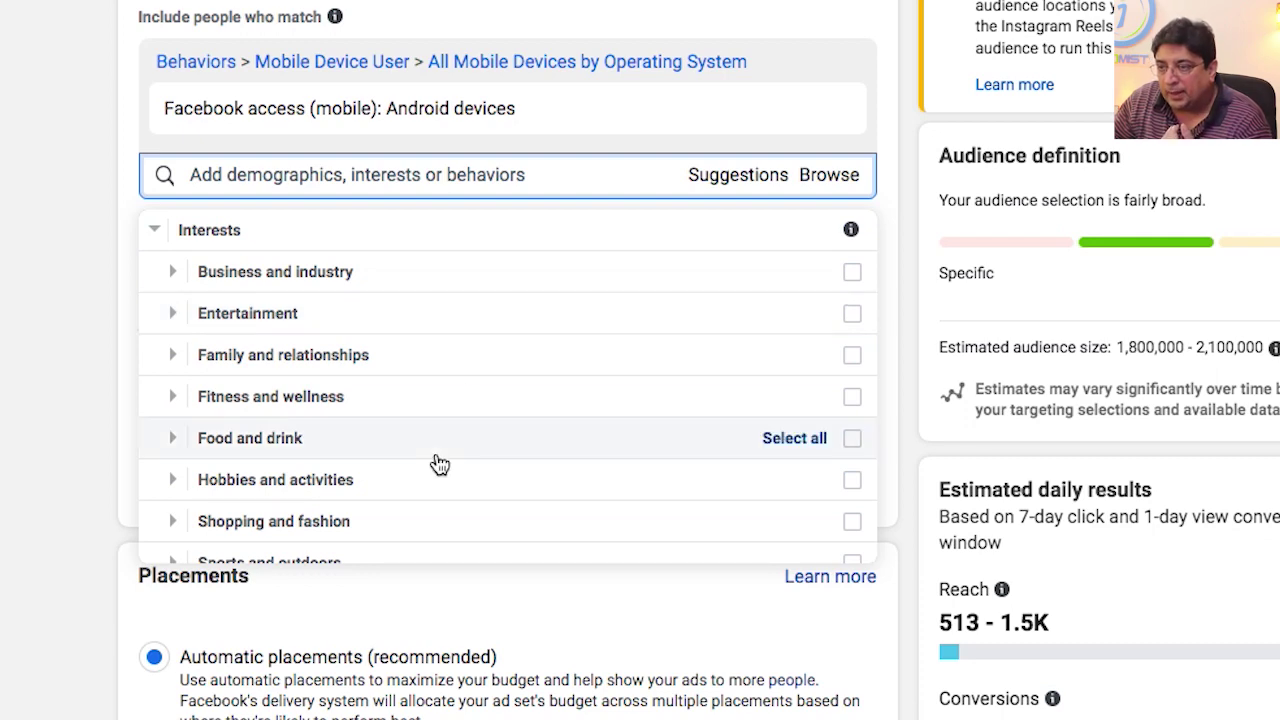
pyautogui.click(460, 418)
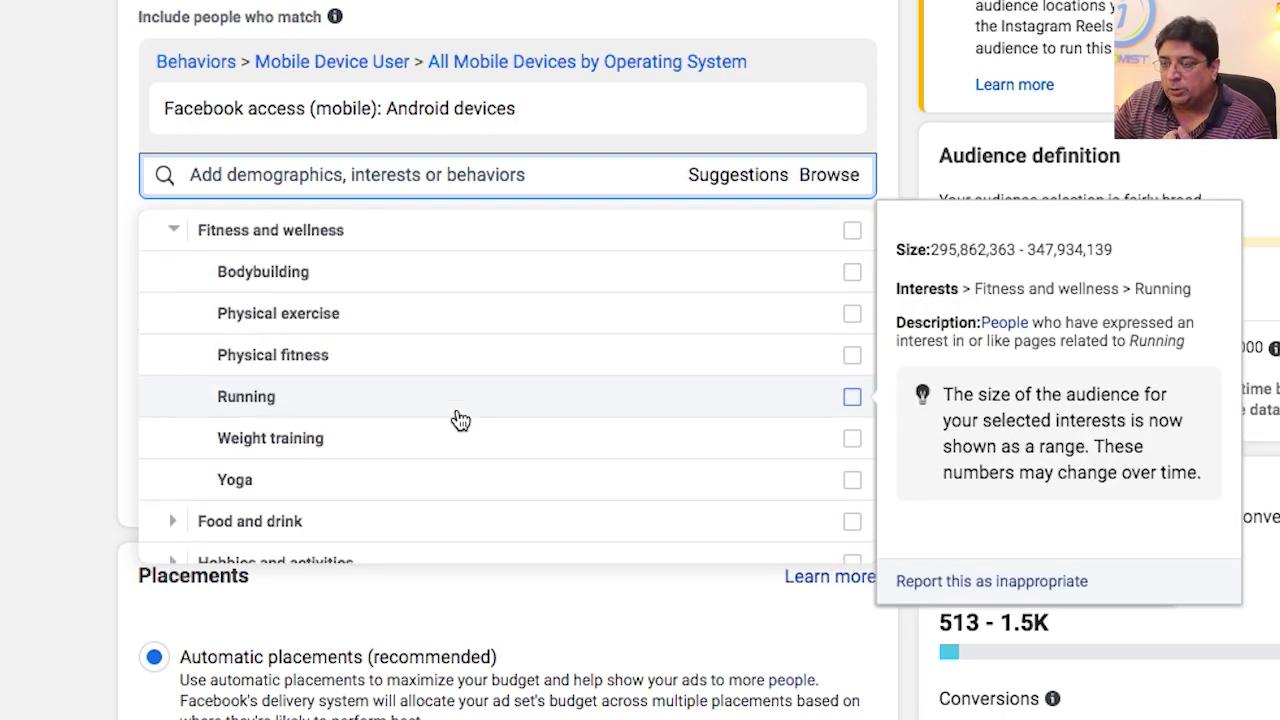
pyautogui.click(460, 418)
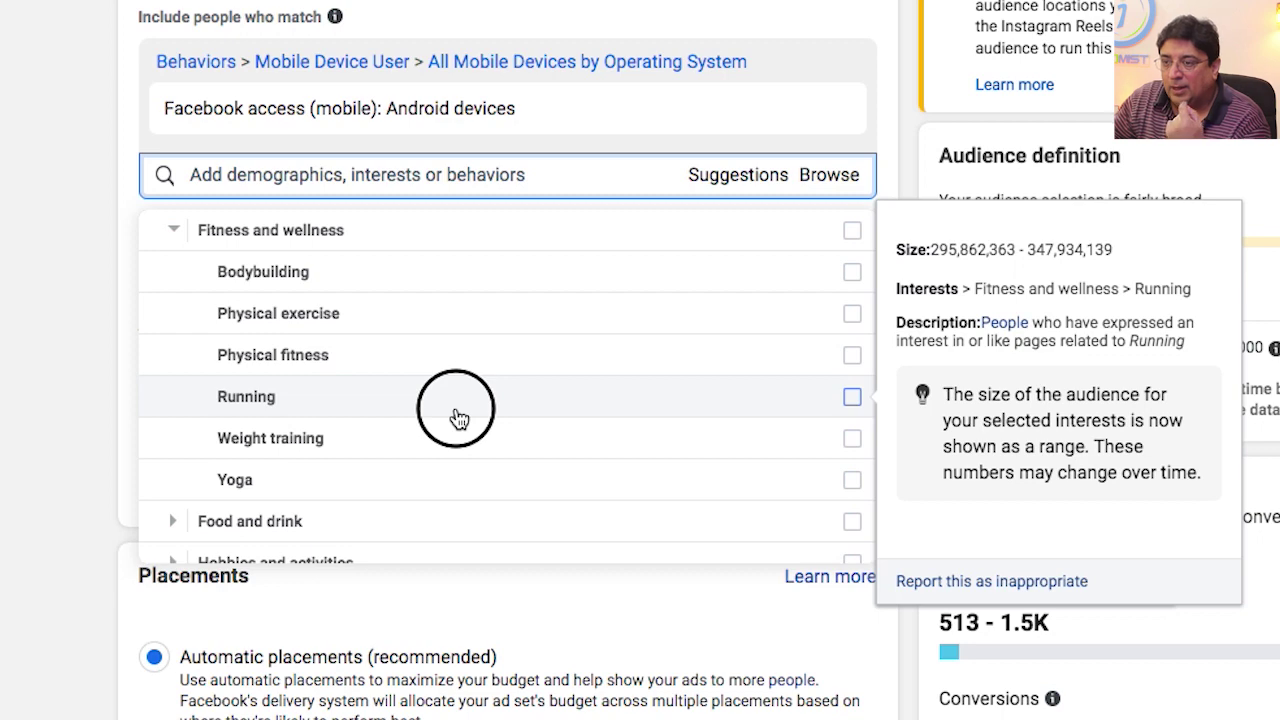
pyautogui.click(449, 437)
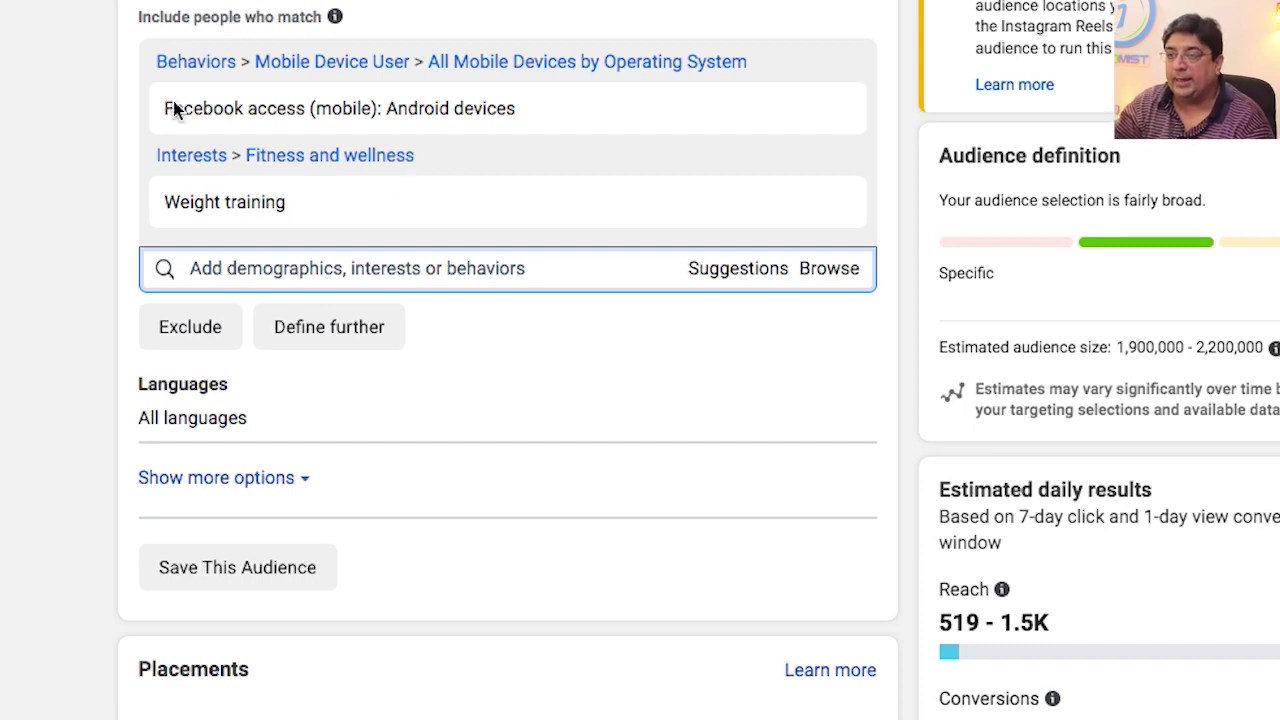
# Step: Look over the ad set's placements and continue to the ad's name and identity settings
pyautogui.scroll(-3, 508, 360)
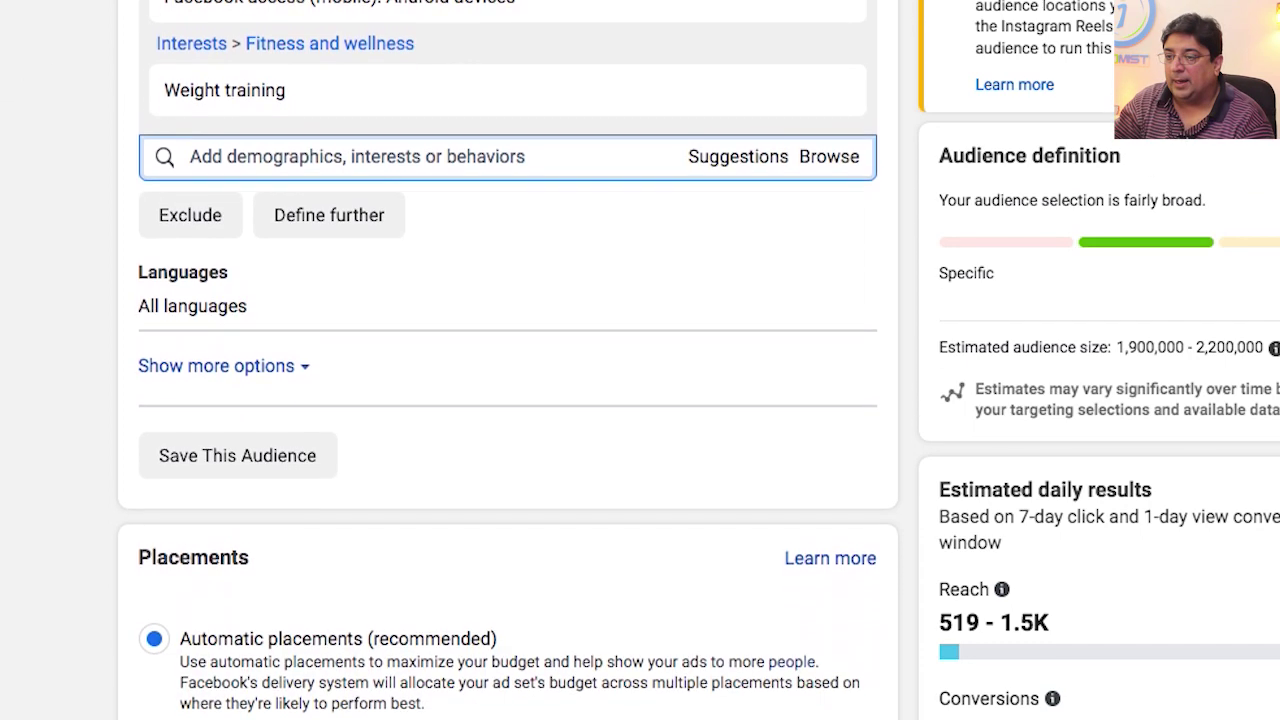
pyautogui.scroll(-5, 508, 360)
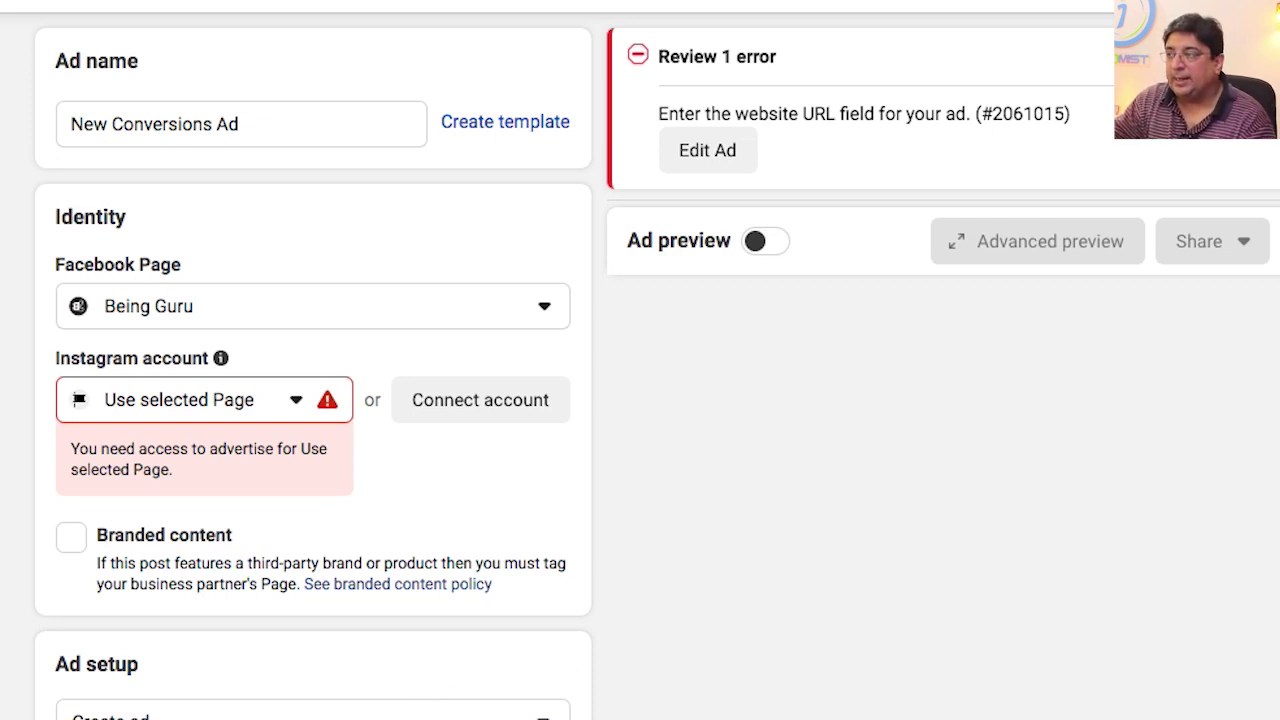
pyautogui.scroll(-1, 313, 366)
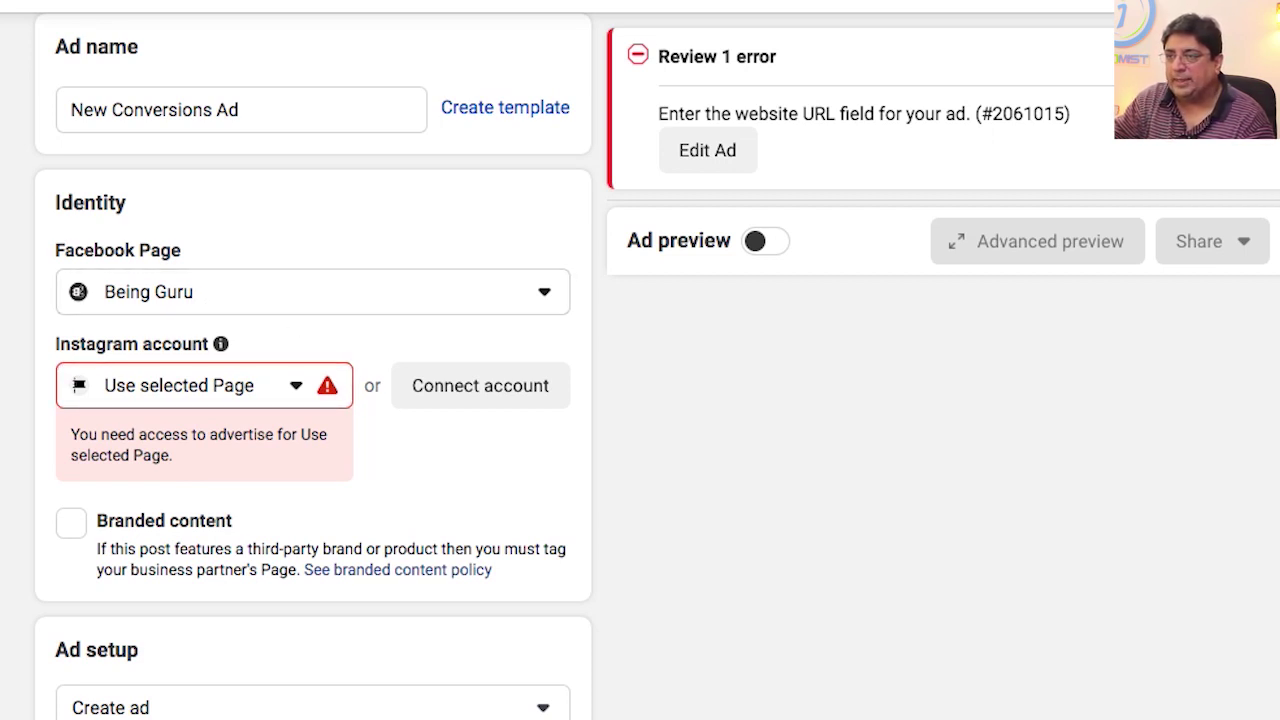
# Step: Review the ad's format options, keeping Single image or video, and turn on the ad preview
pyautogui.scroll(-5, 313, 366)
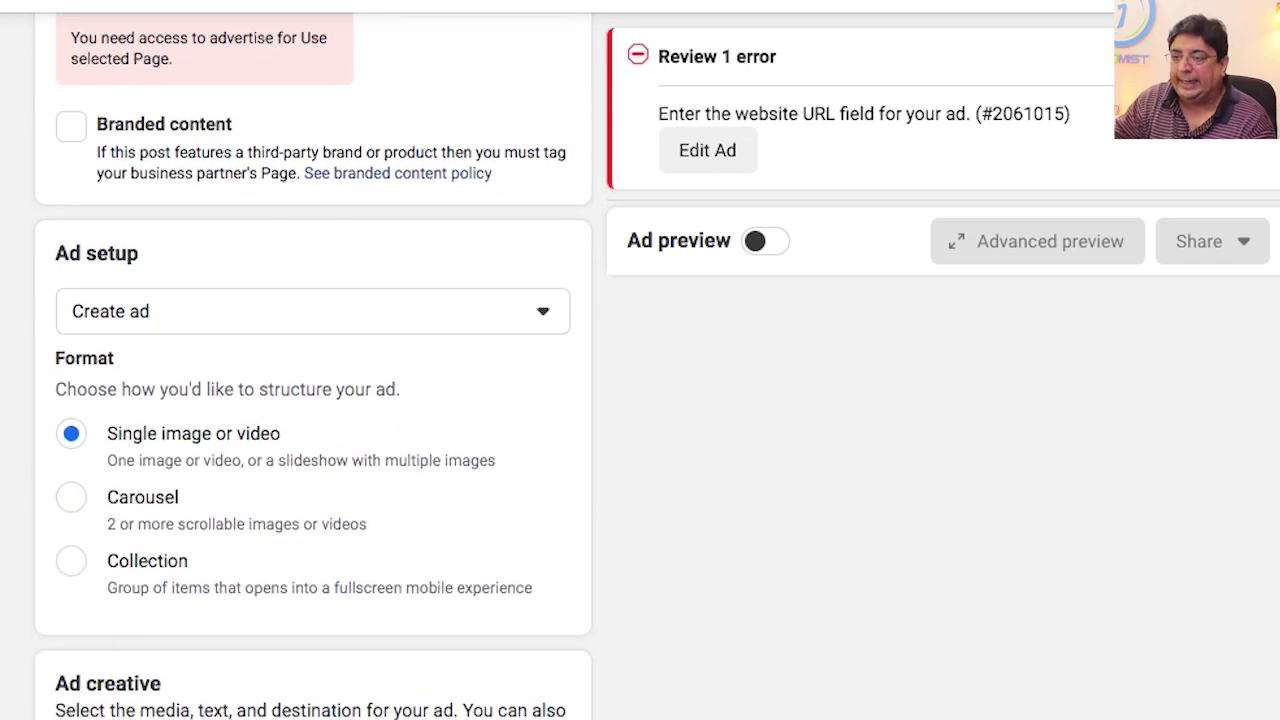
pyautogui.scroll(-1, 313, 366)
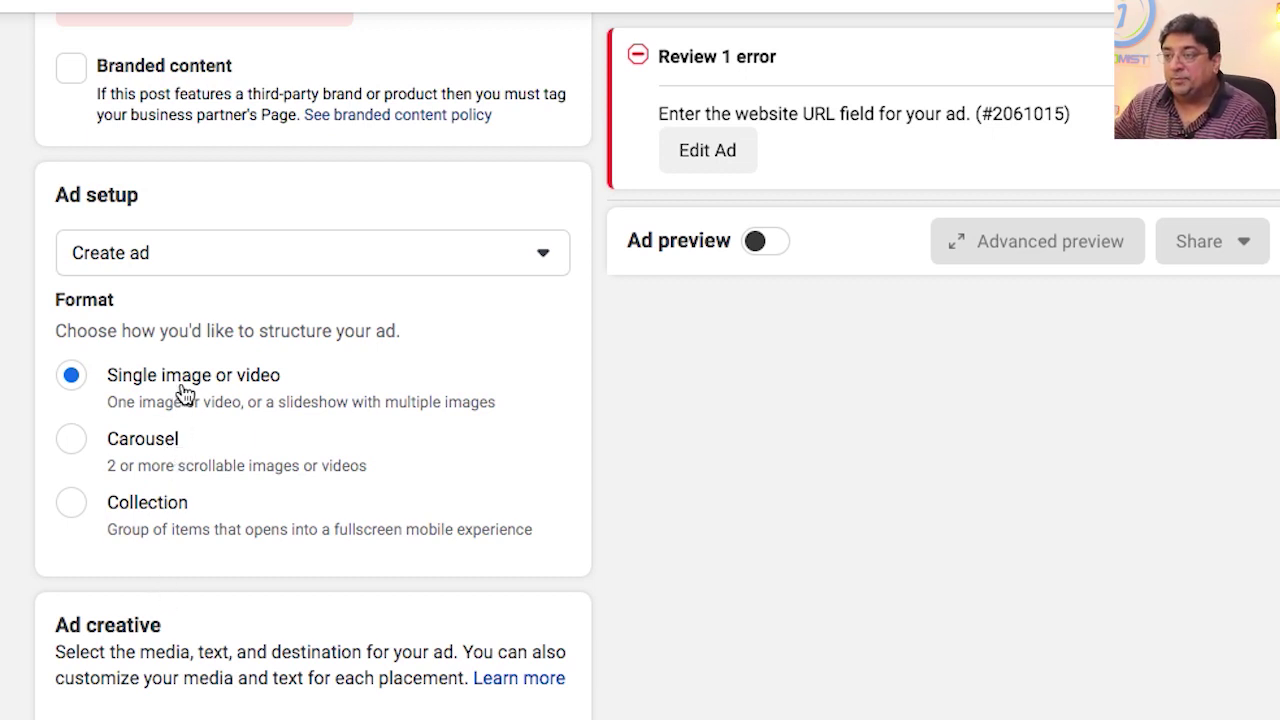
pyautogui.click(775, 248)
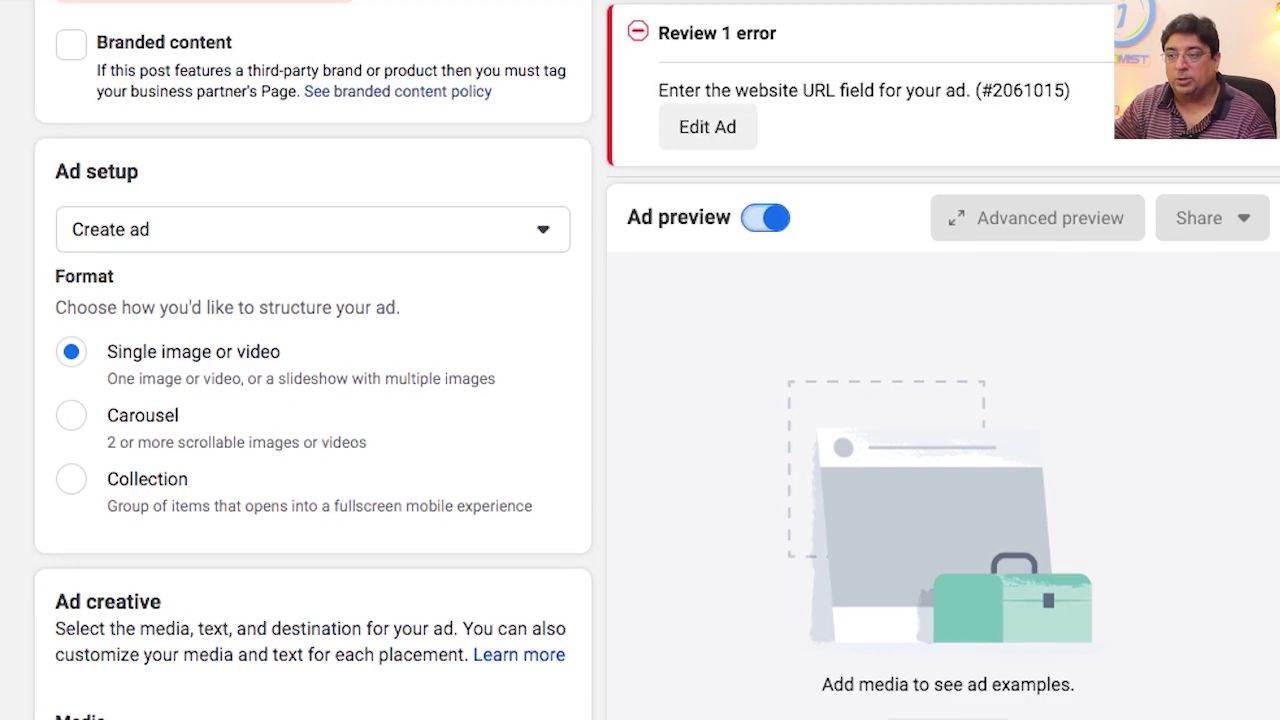
# Step: Add the 837 × 838 account image as the ad's media, keeping the original crop for every placement group
pyautogui.click(152, 418)
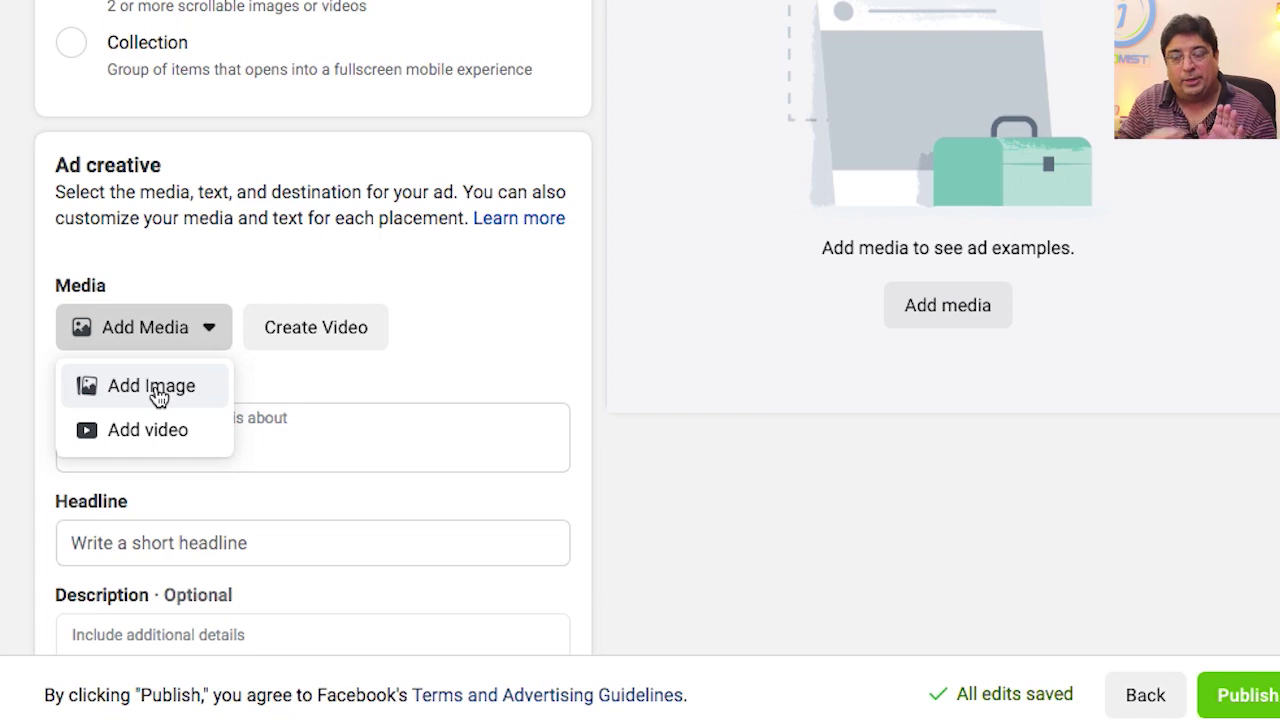
pyautogui.click(156, 387)
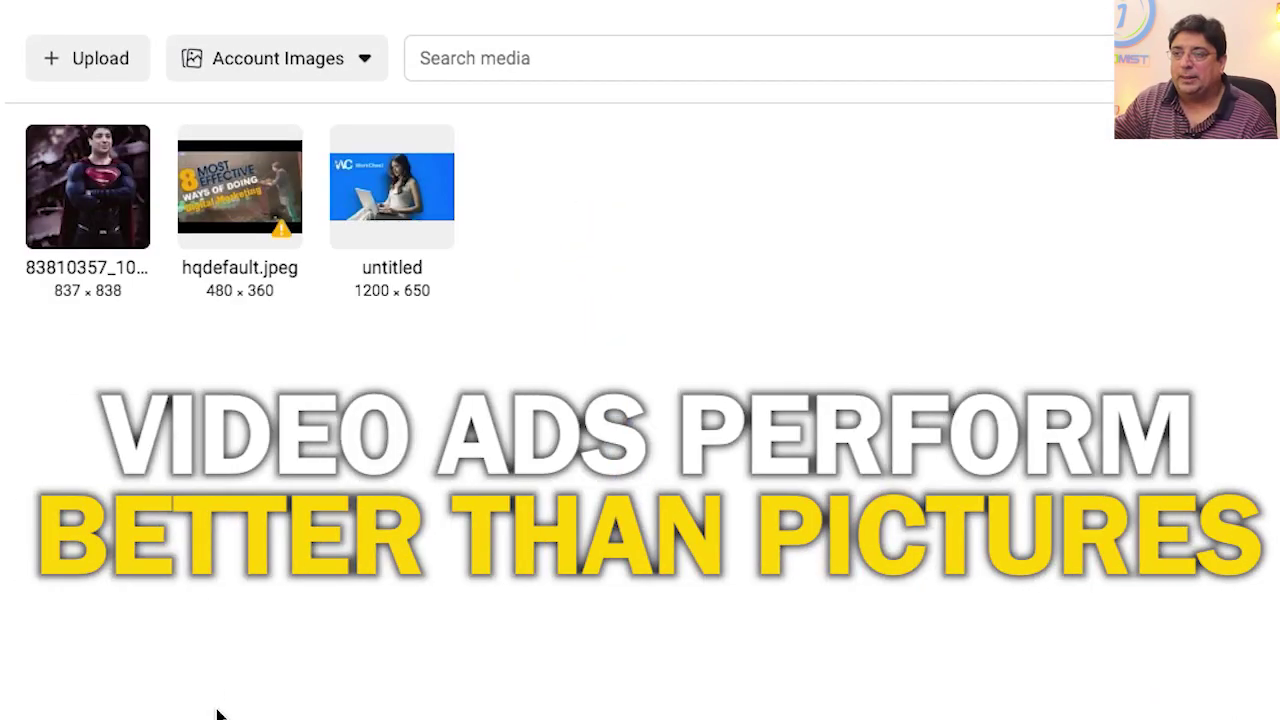
pyautogui.click(100, 190)
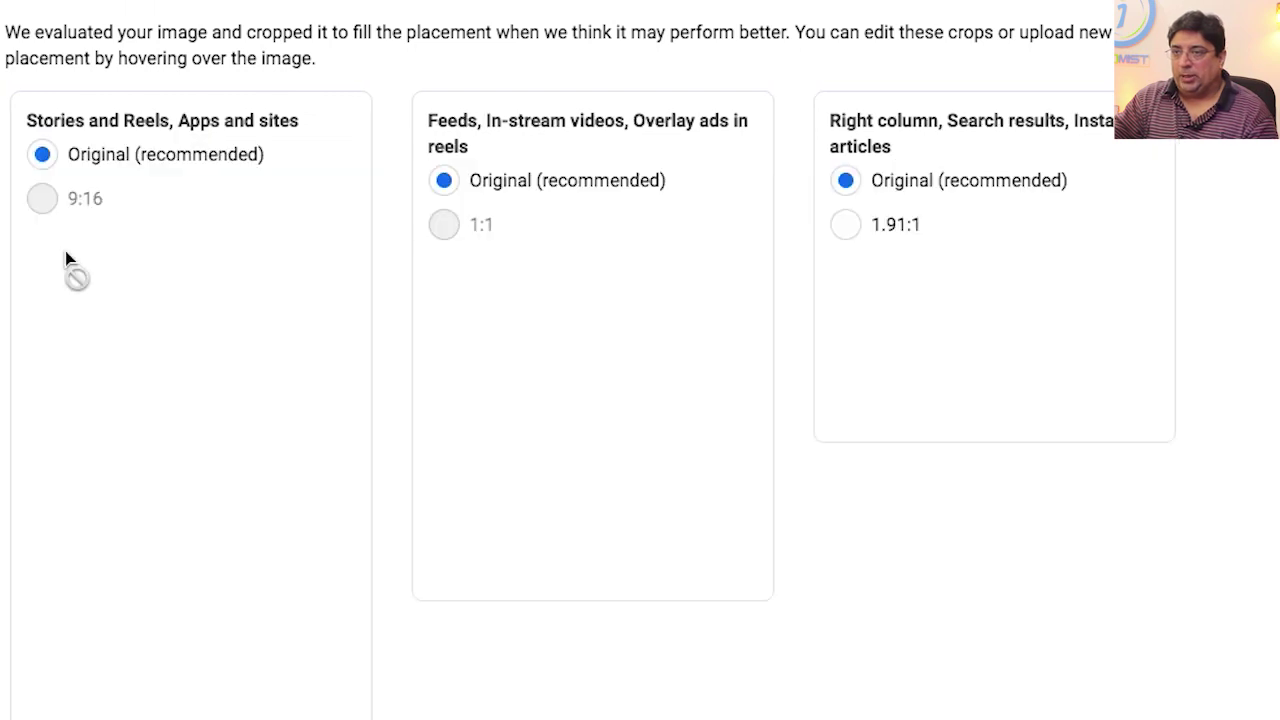
pyautogui.moveTo(1015, 285)
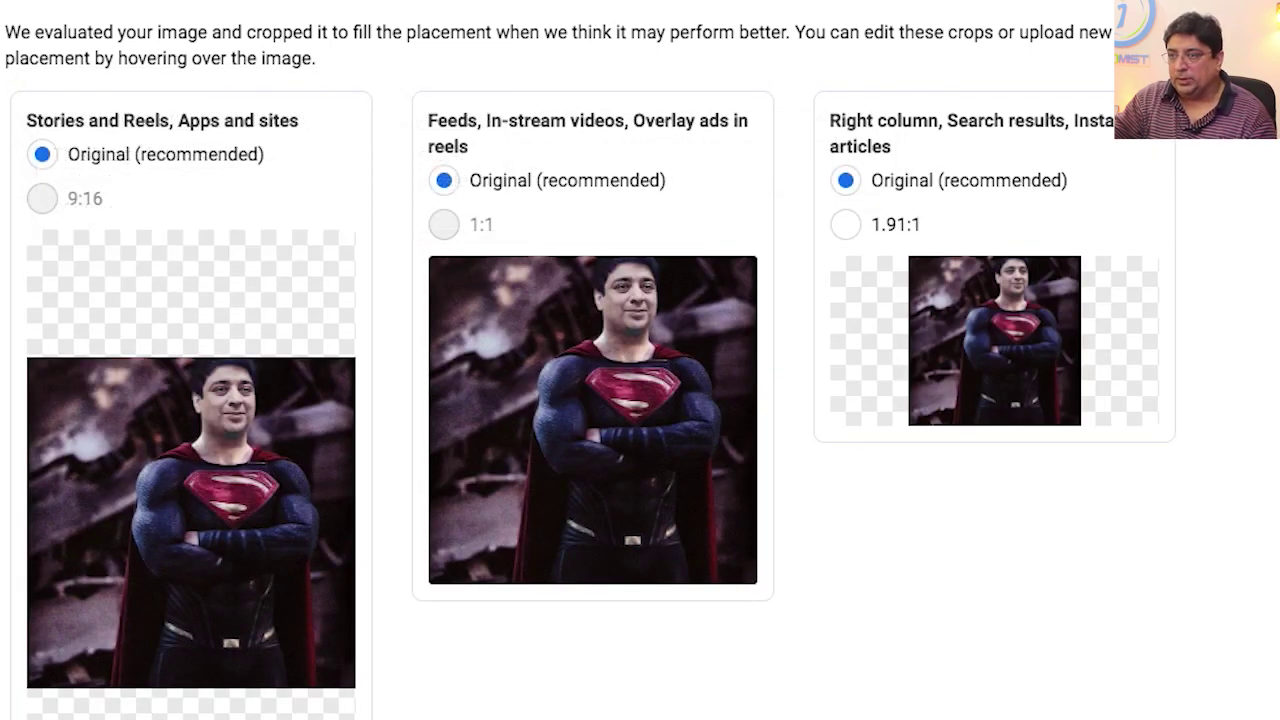
pyautogui.moveTo(51, 204)
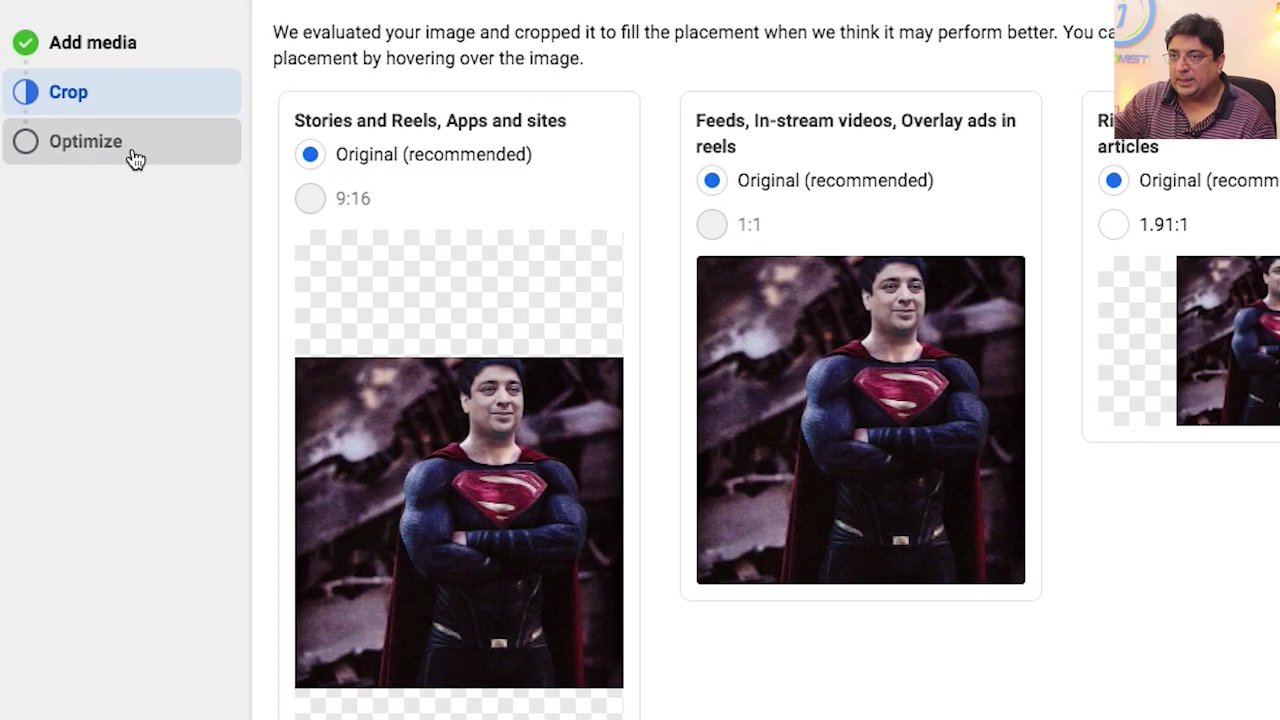
pyautogui.click(135, 158)
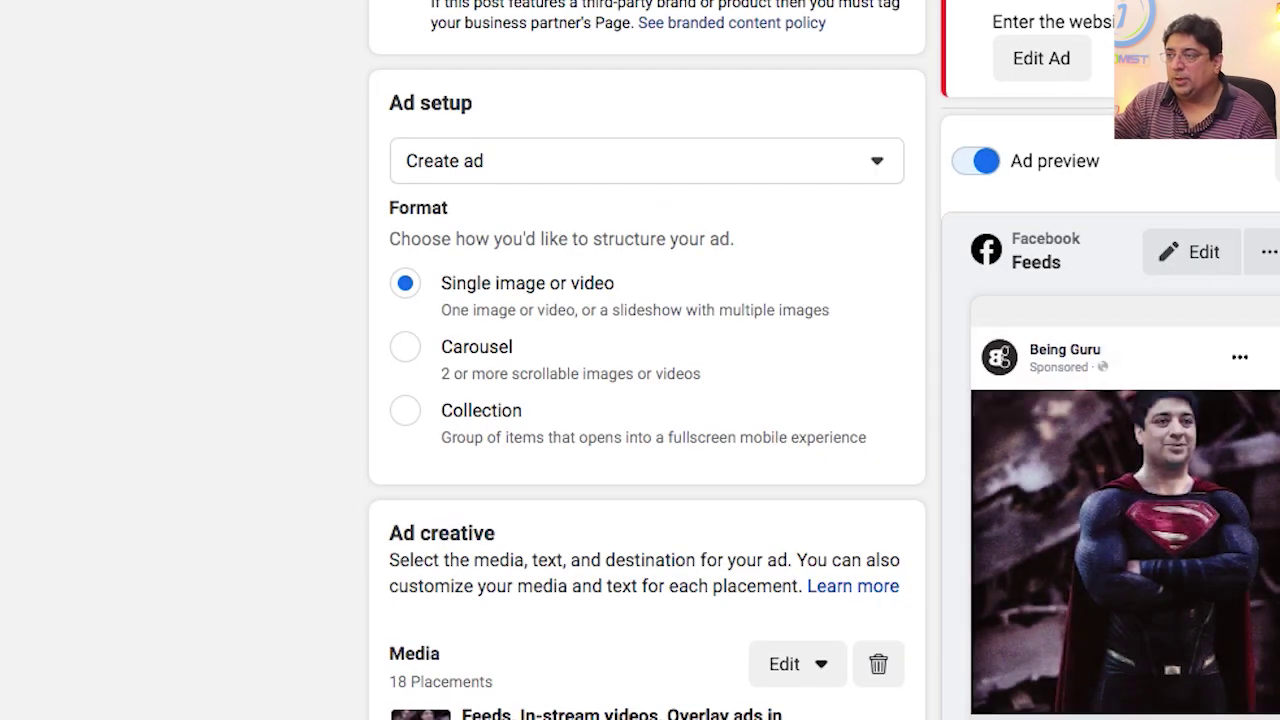
# Step: Write "Looking to hire a freelancer for your task?" as the ad's primary text
pyautogui.scroll(-3, 647, 400)
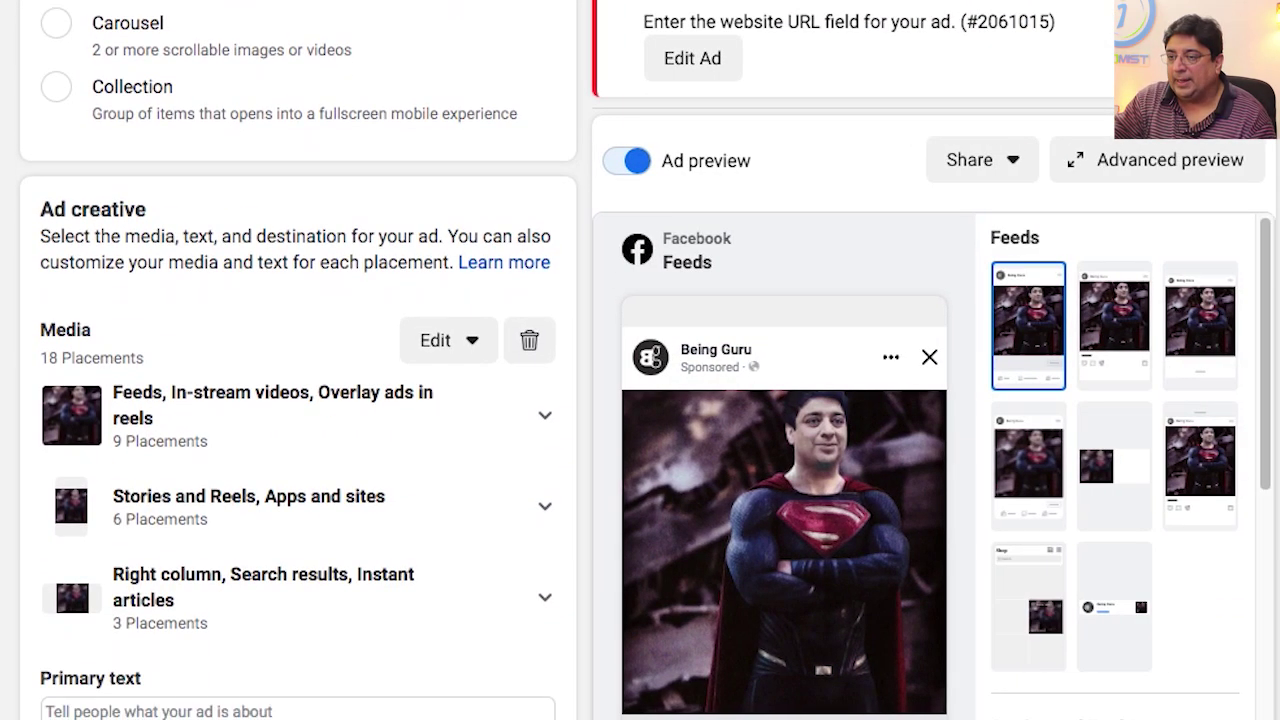
pyautogui.scroll(-6, 298, 360)
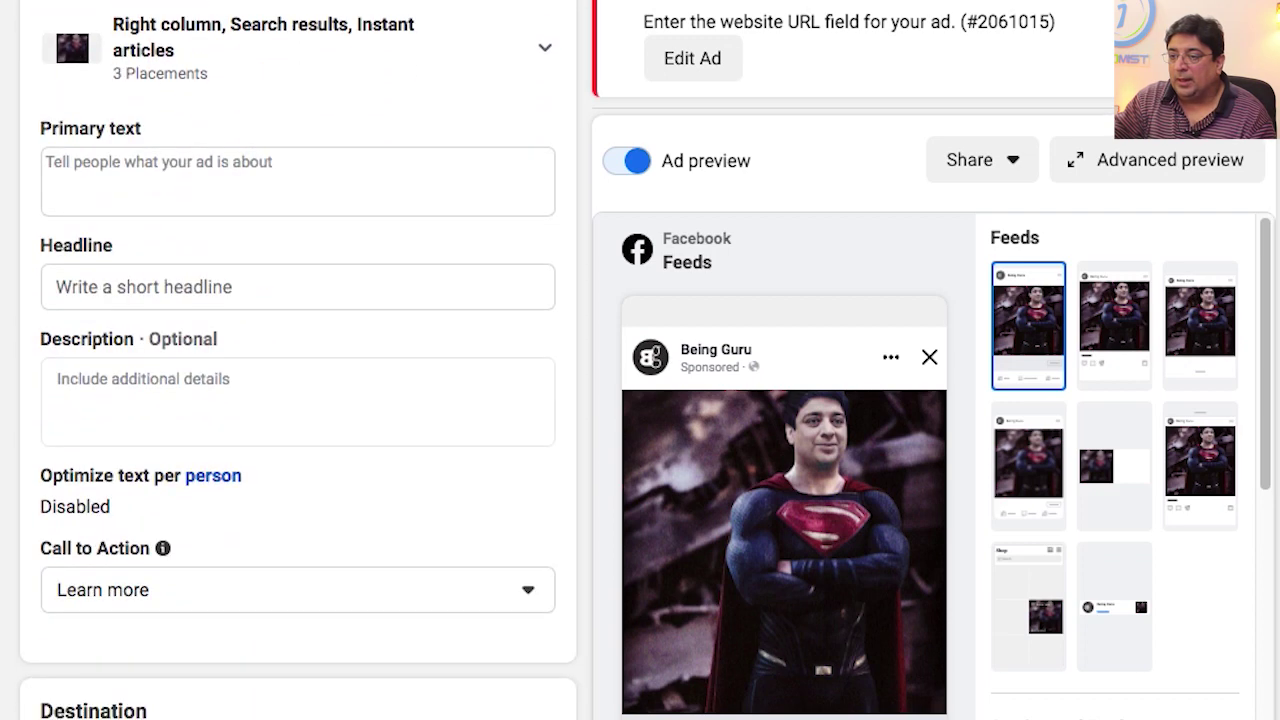
pyautogui.scroll(-2, 298, 360)
pyautogui.scroll(3, 298, 360)
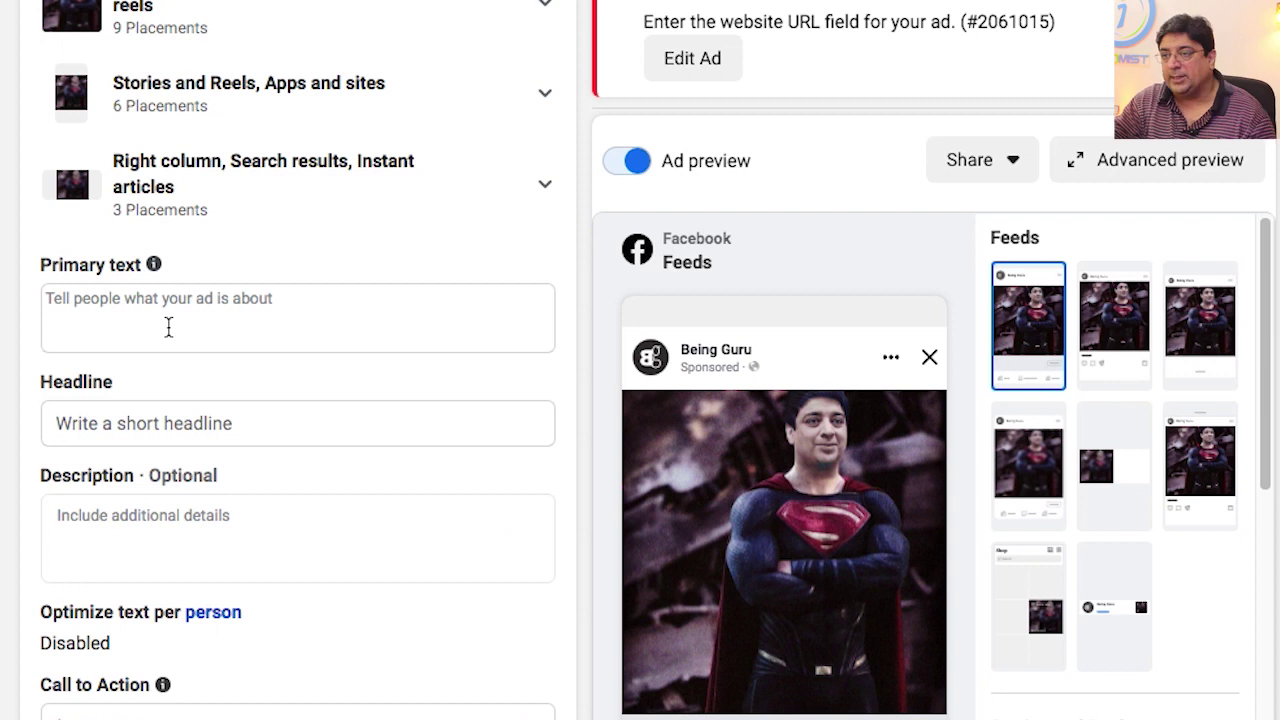
pyautogui.click(168, 327)
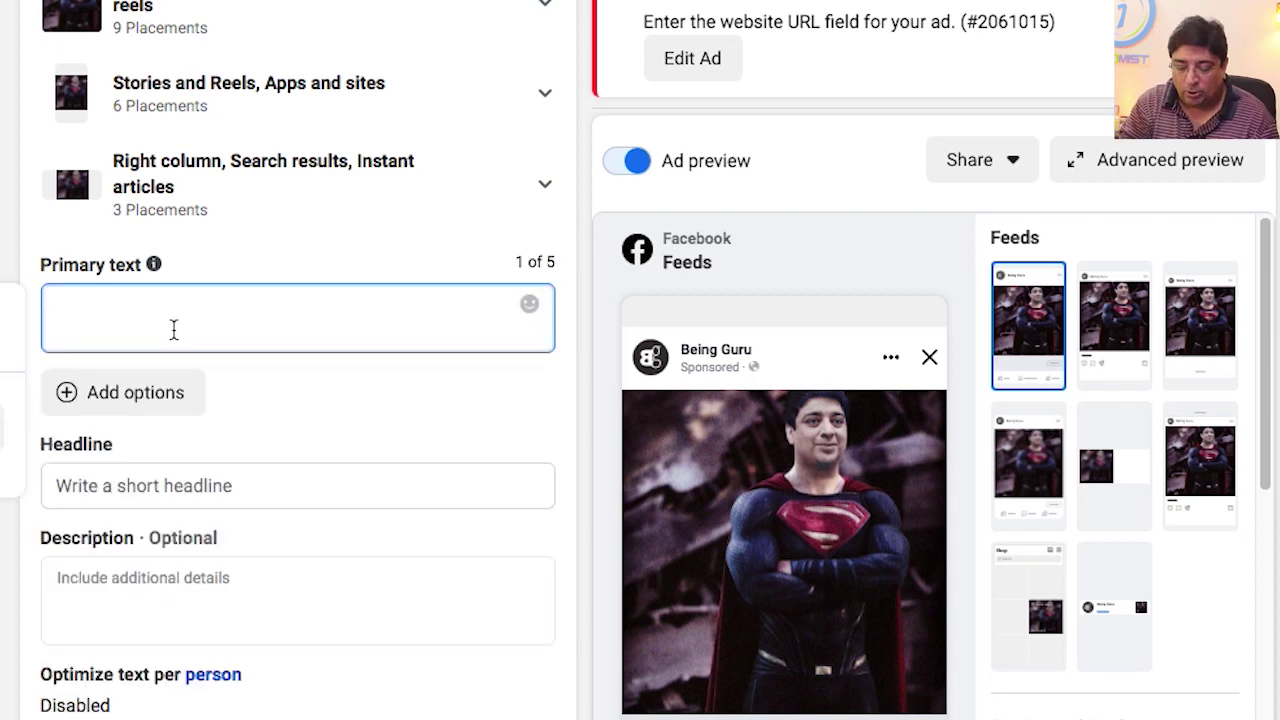
pyautogui.write('Looking gfo')
pyautogui.press('BackSpace')
pyautogui.press('BackSpace')
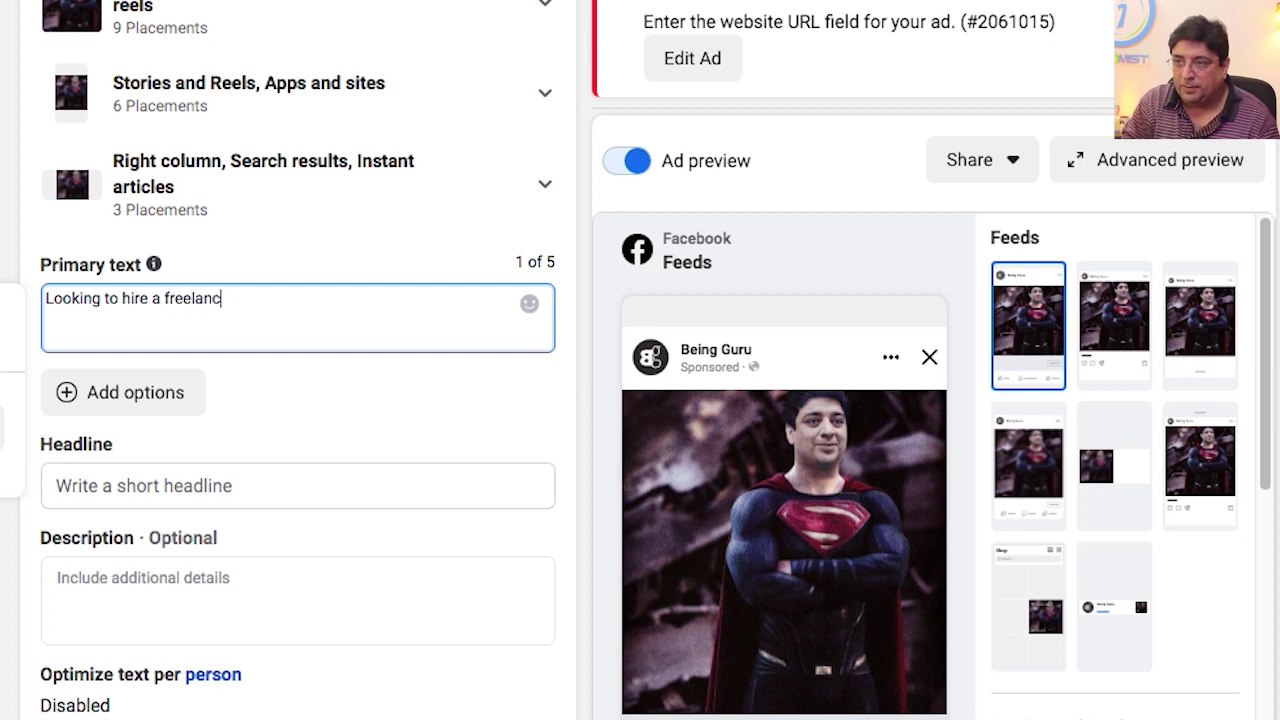
pyautogui.write('or your task?')
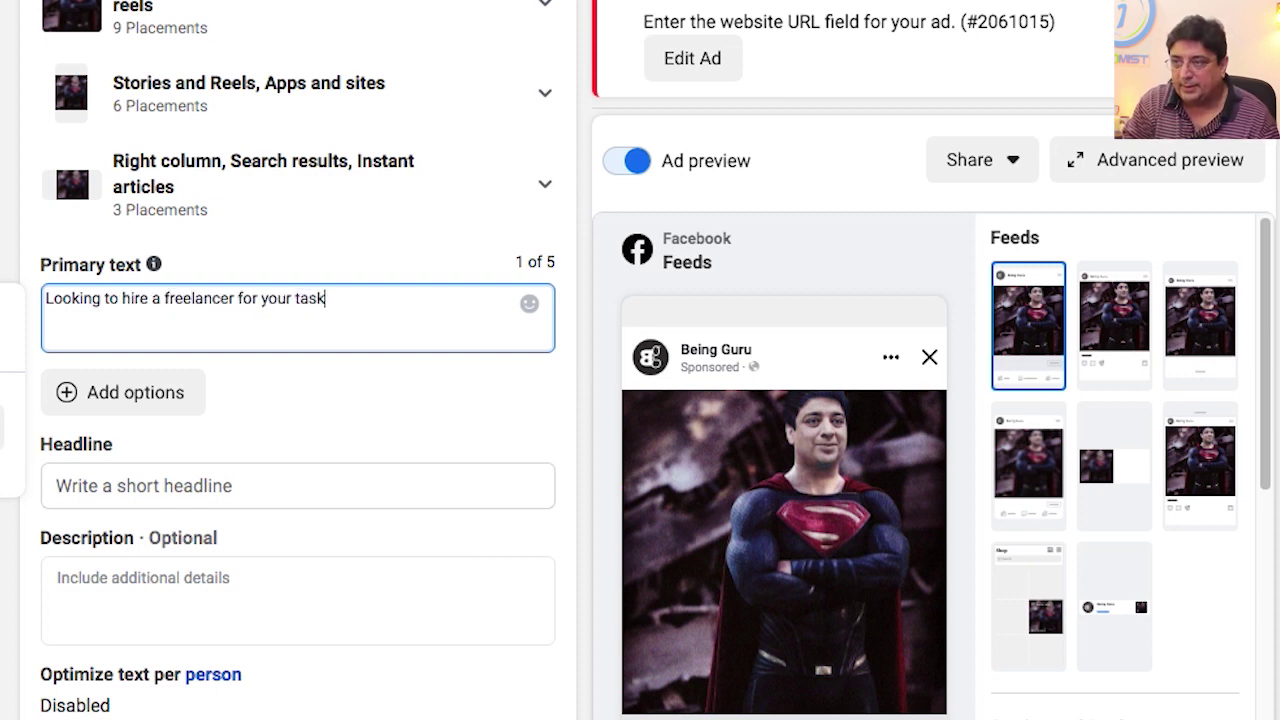
# Step: Enter "Find the best freelancer from Pakistan" as the ad's headline
pyautogui.click(143, 486)
pyautogui.write('Fi')
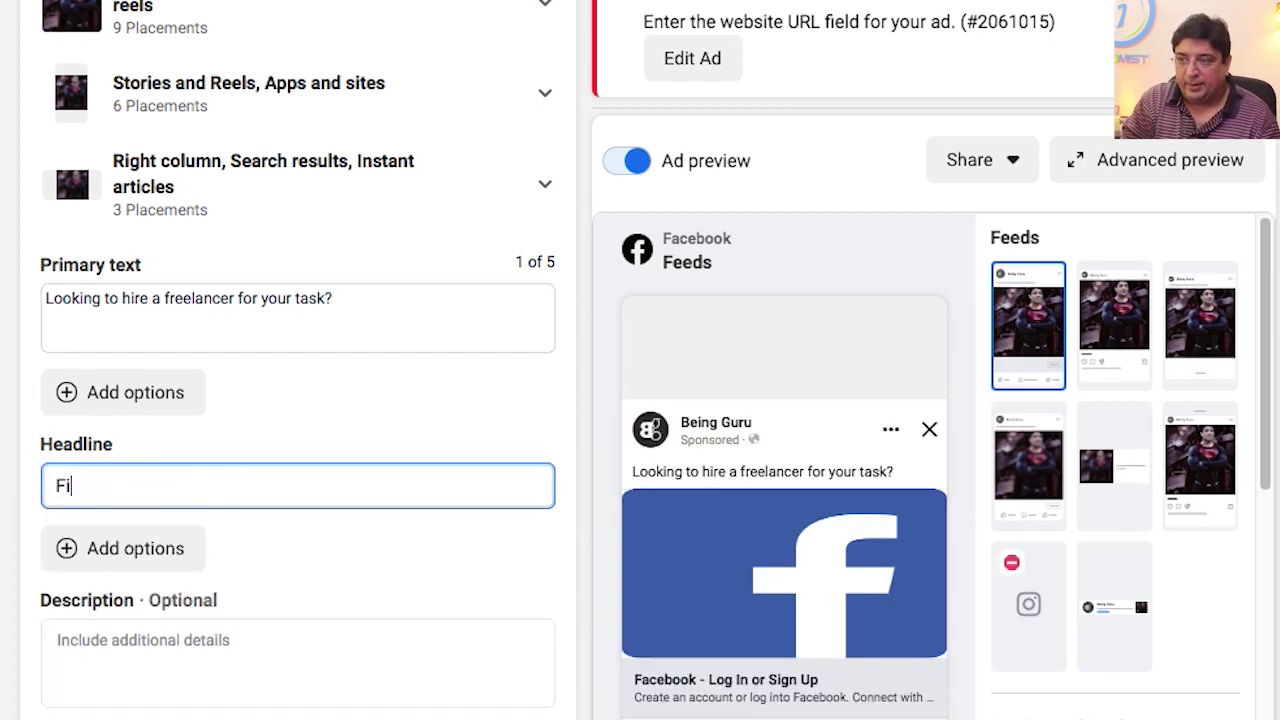
pyautogui.write('nd the best freelancer from Pakistan')
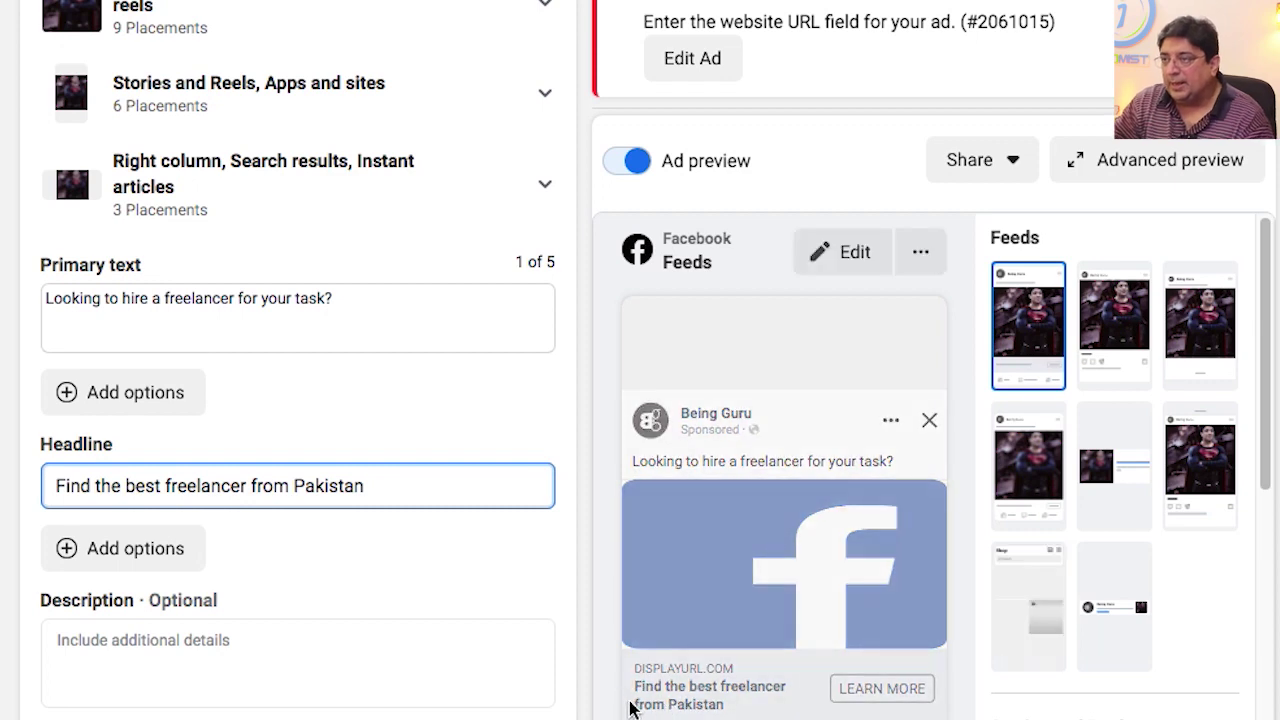
# Step: Change the ad's call to action to Get offer
pyautogui.scroll(-2, 640, 690)
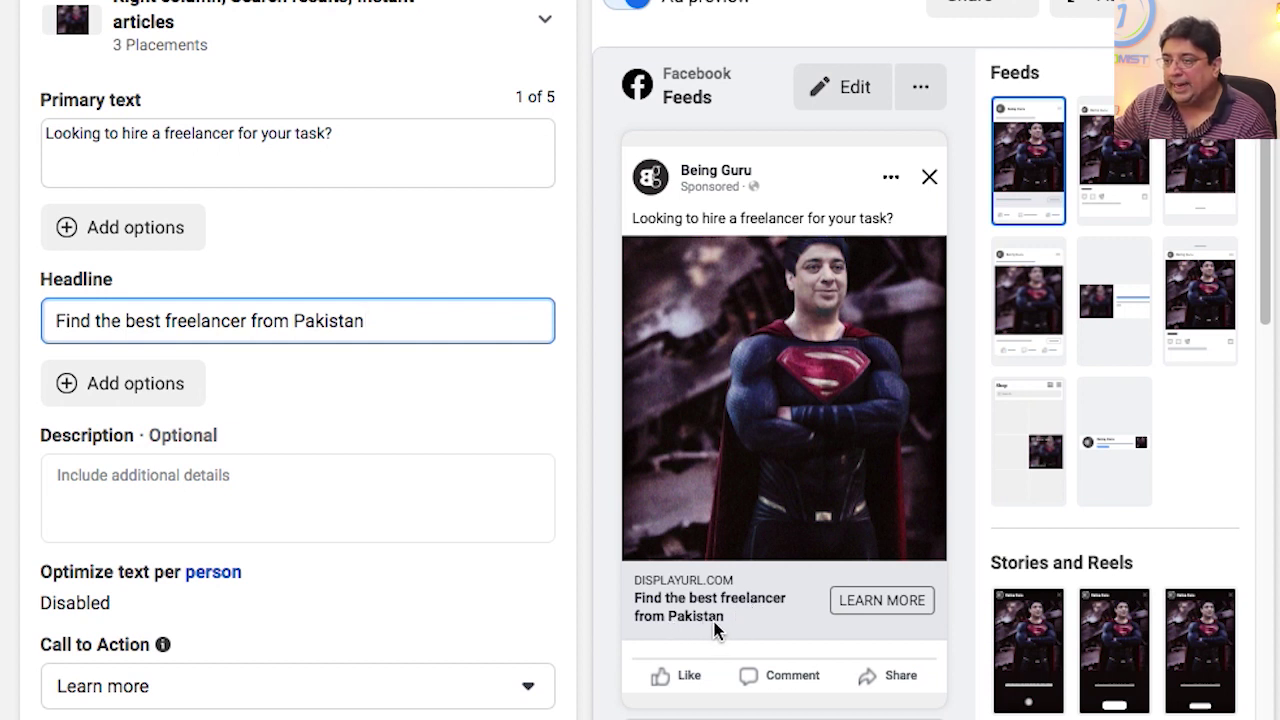
pyautogui.click(339, 686)
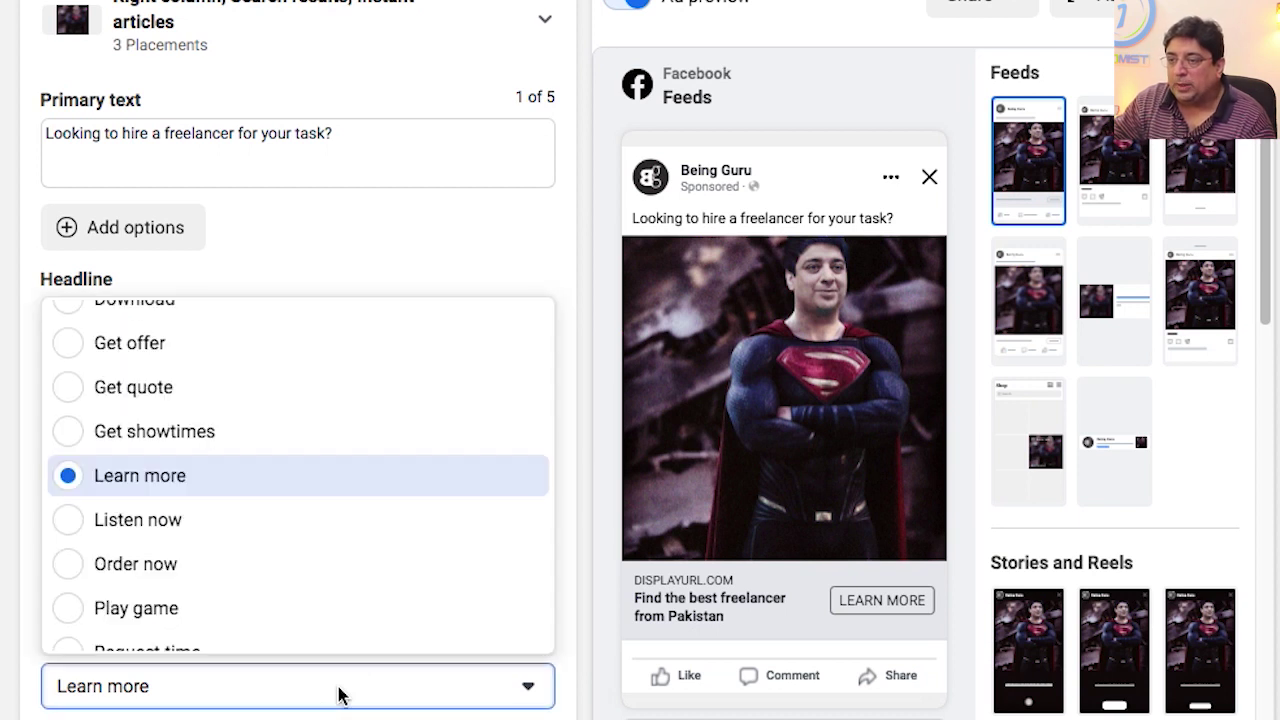
pyautogui.click(176, 357)
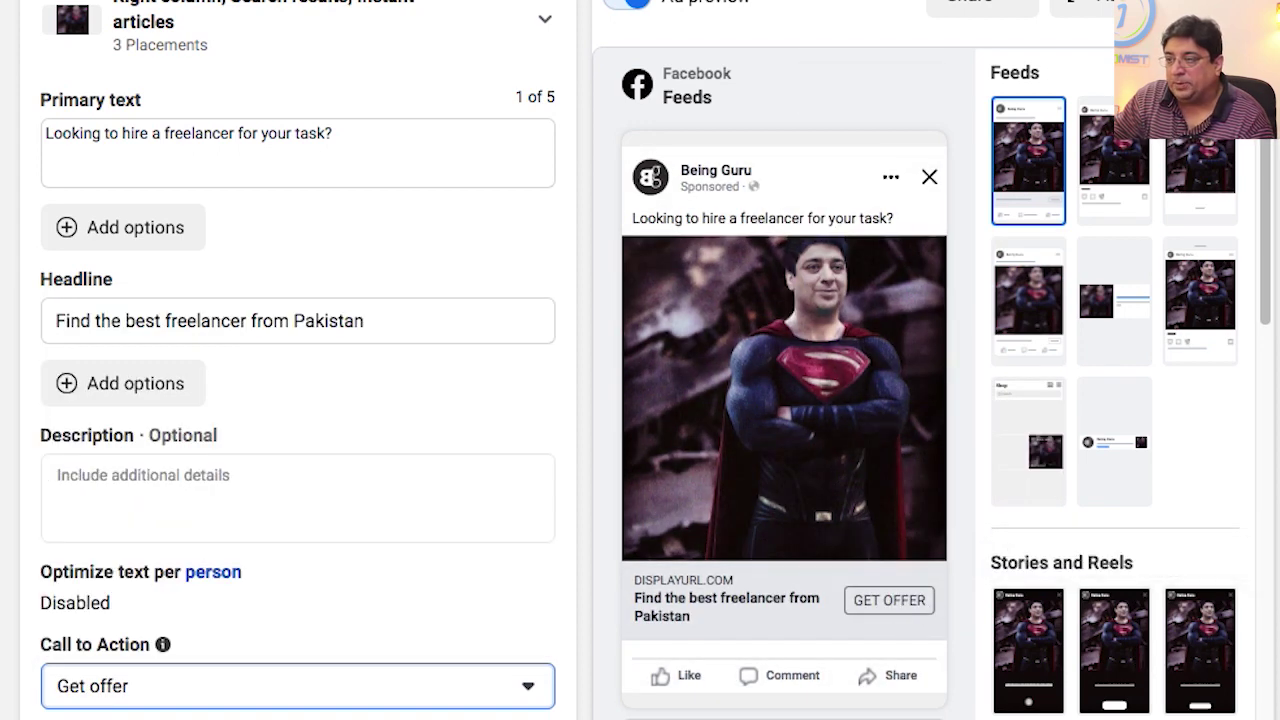
pyautogui.scroll(-5, 298, 400)
pyautogui.scroll(-2, 298, 400)
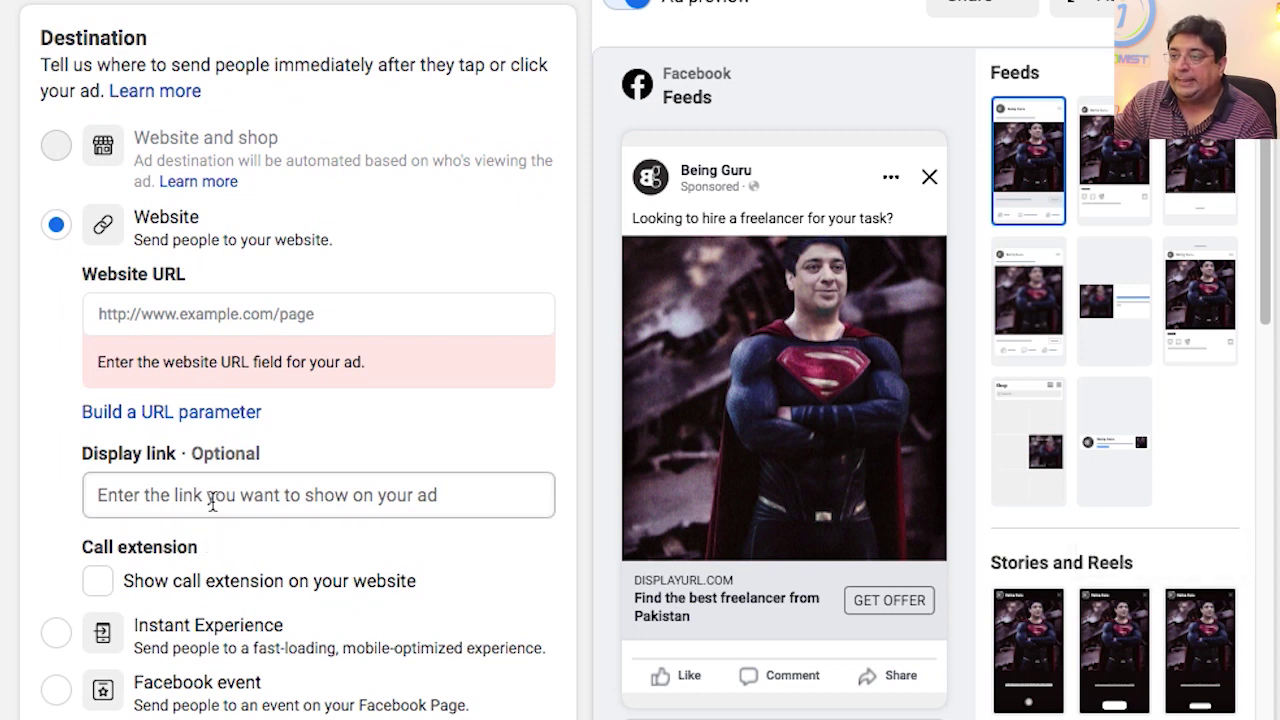
pyautogui.click(186, 313)
pyautogui.write('https://wp')
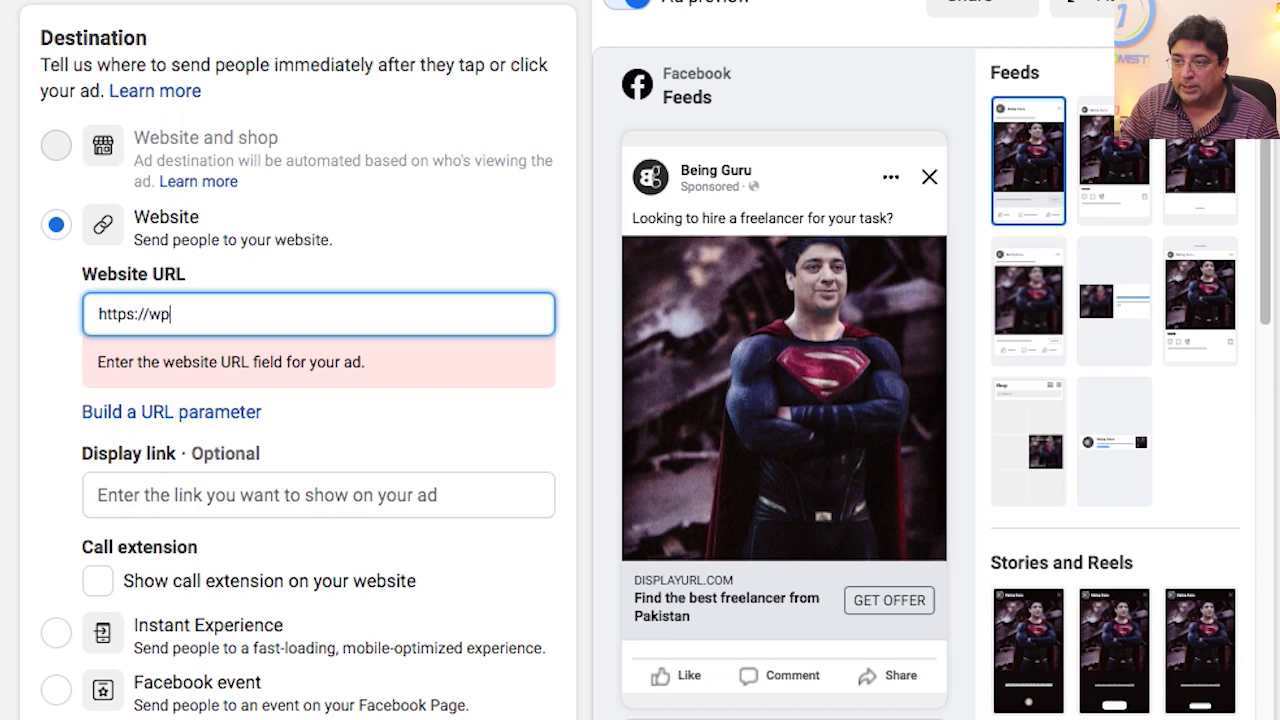
pyautogui.press('BackSpace')
pyautogui.write('or')
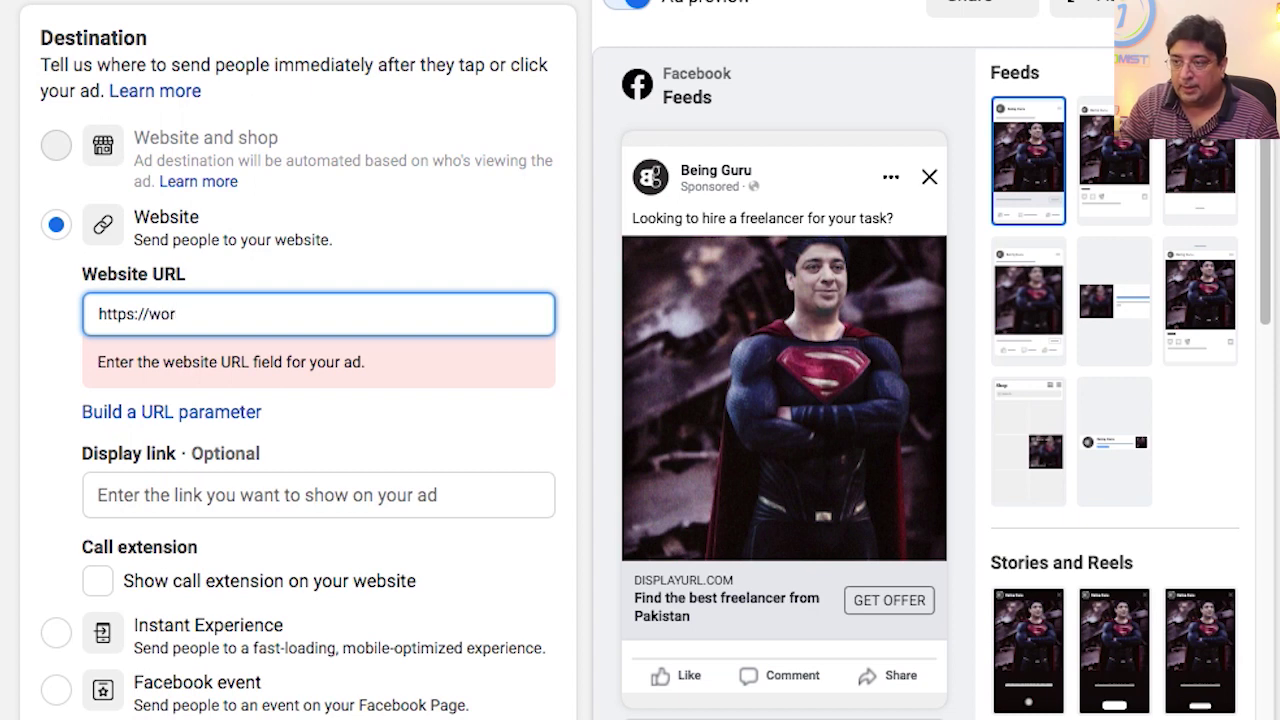
pyautogui.write('kchest.com')
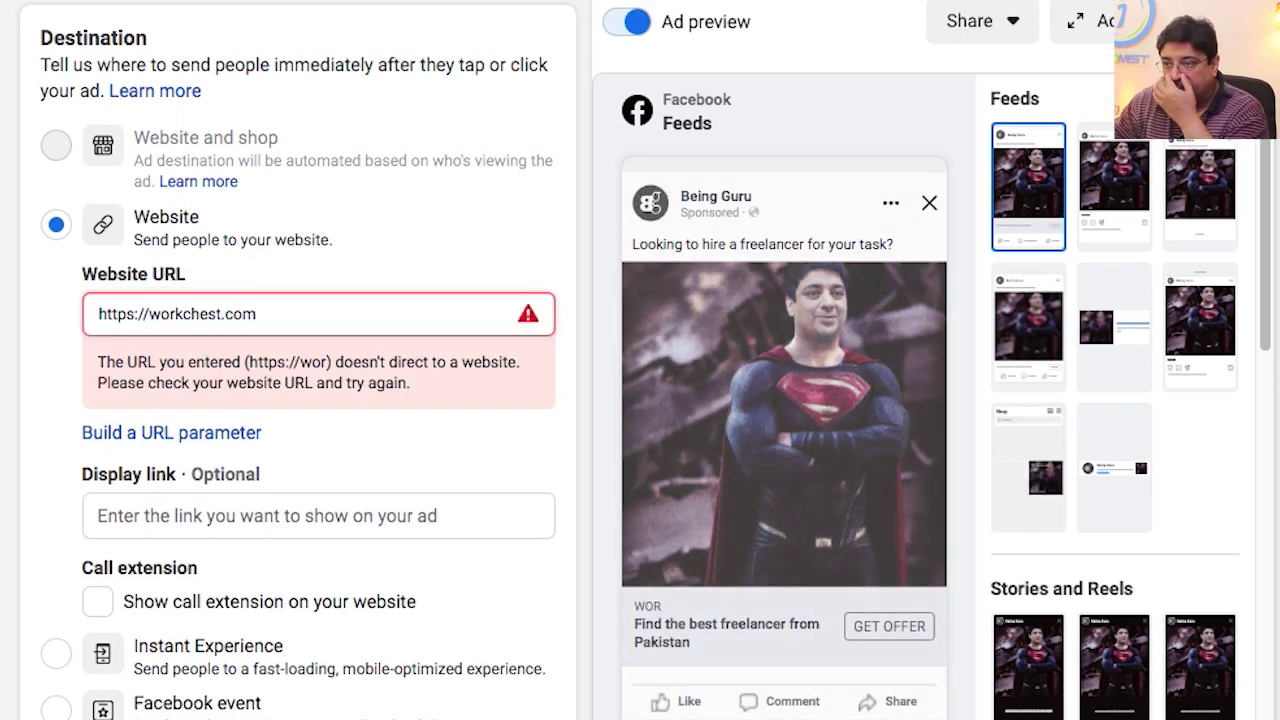
pyautogui.scroll(-2, 780, 420)
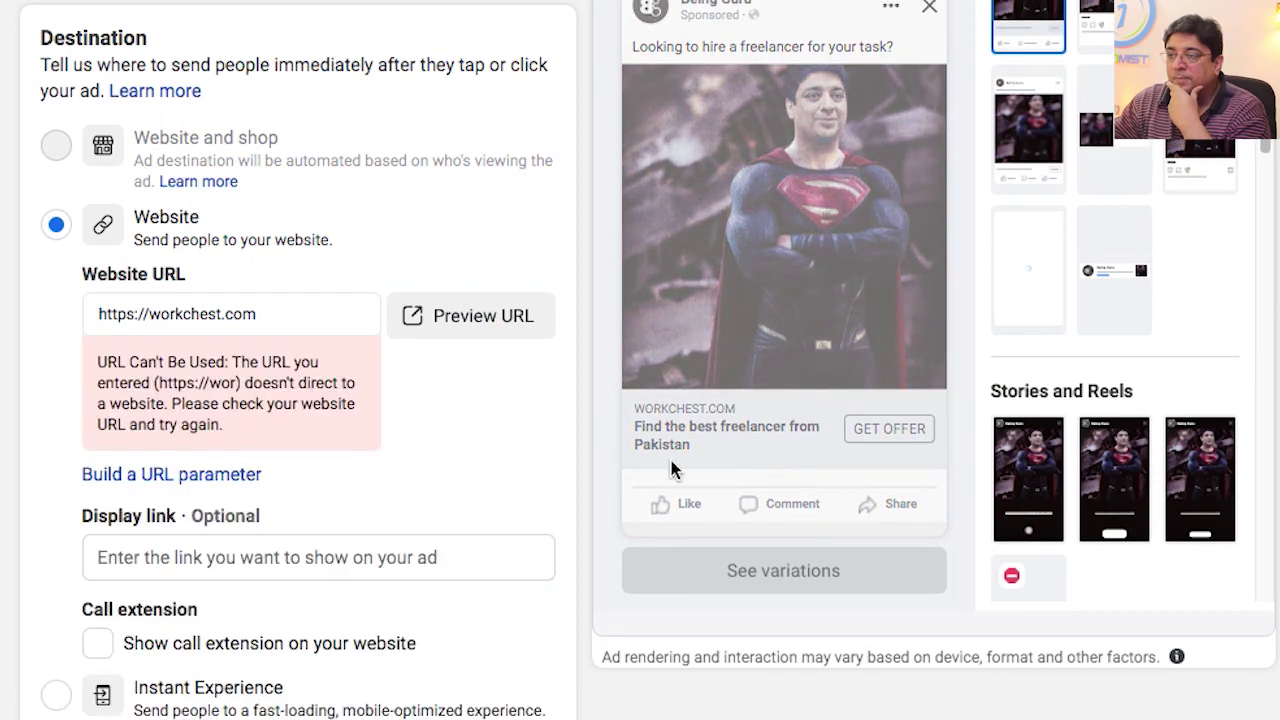
pyautogui.scroll(2, 681, 456)
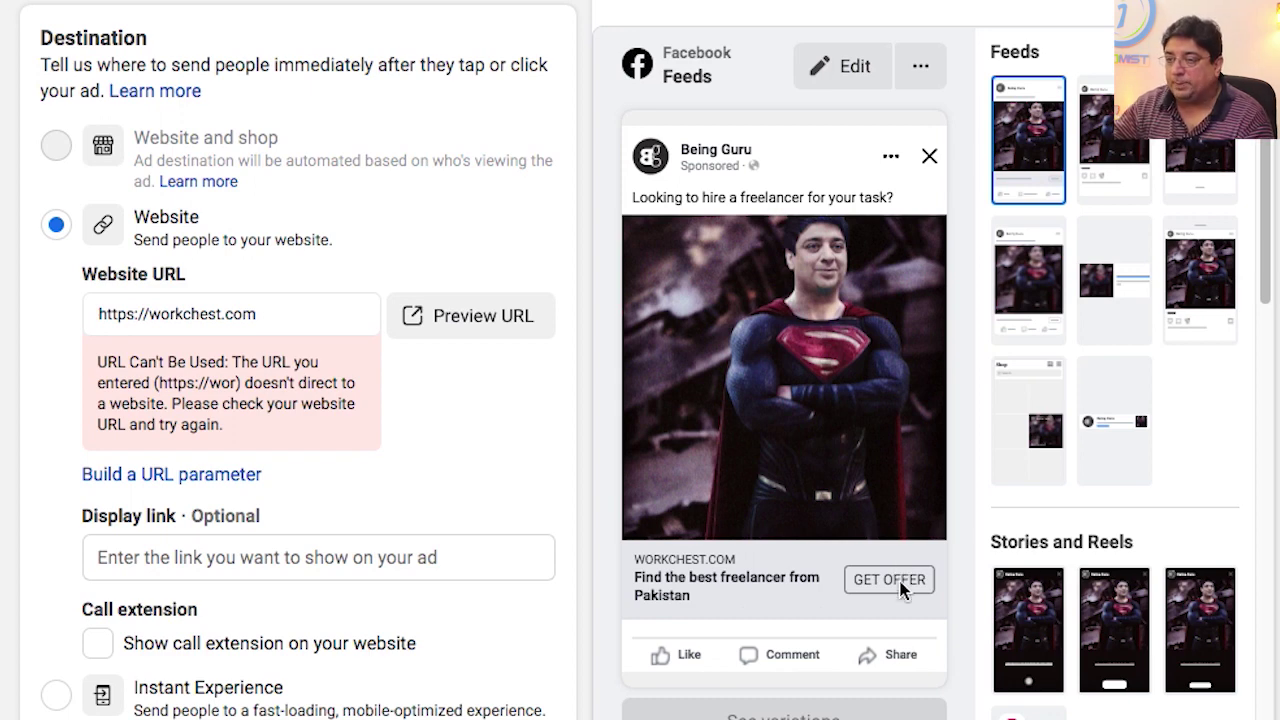
pyautogui.scroll(-1, 491, 626)
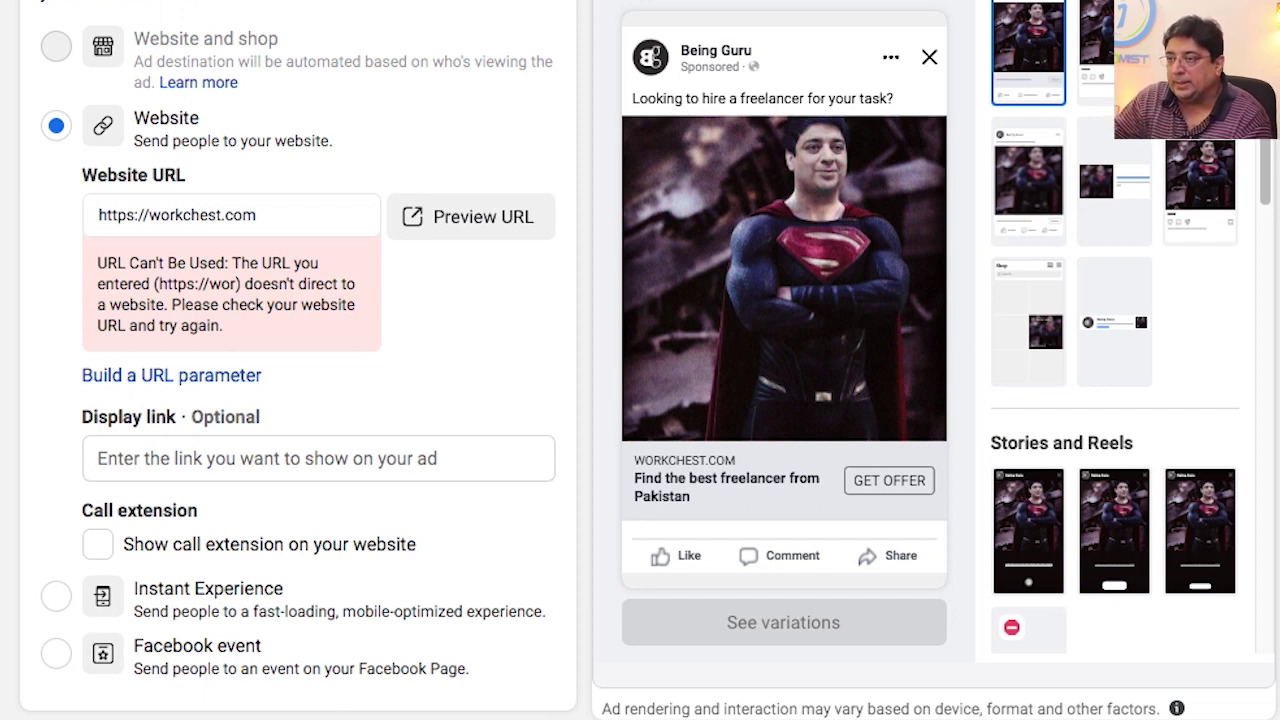
pyautogui.scroll(-6, 298, 360)
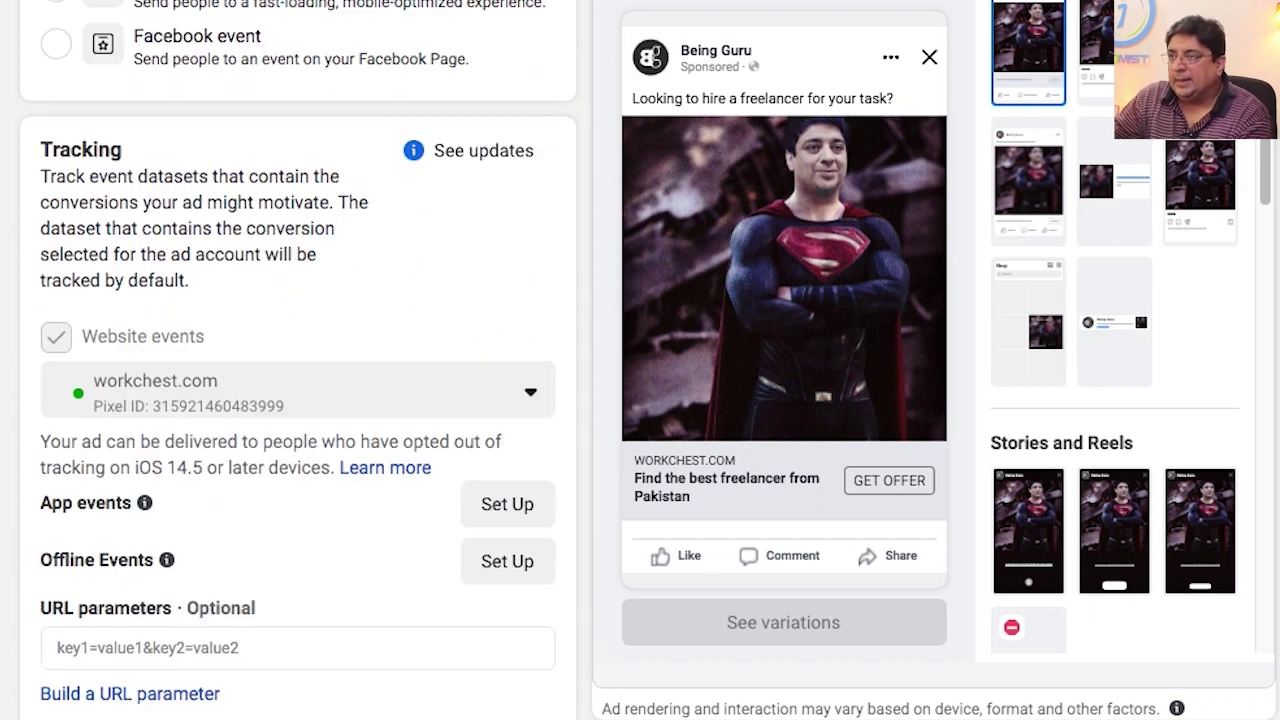
pyautogui.scroll(6, 298, 360)
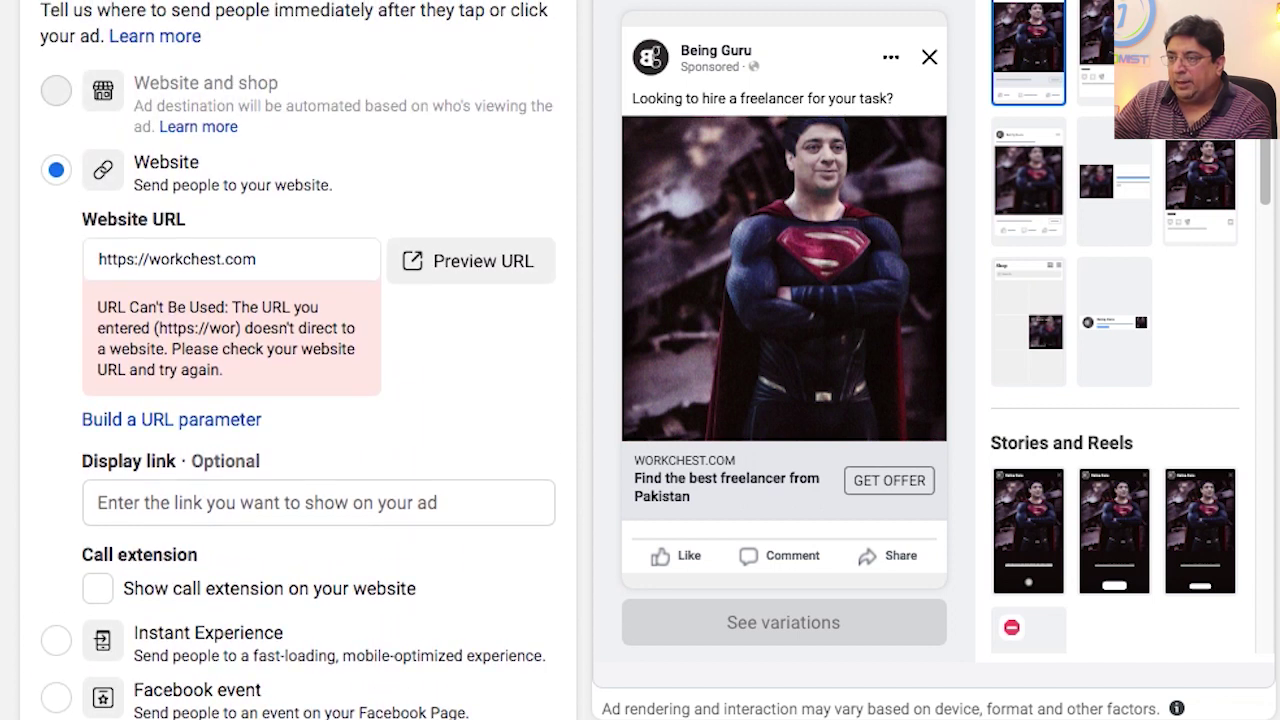
pyautogui.doubleClick(146, 260)
pyautogui.hotkey('shift', 'Home')
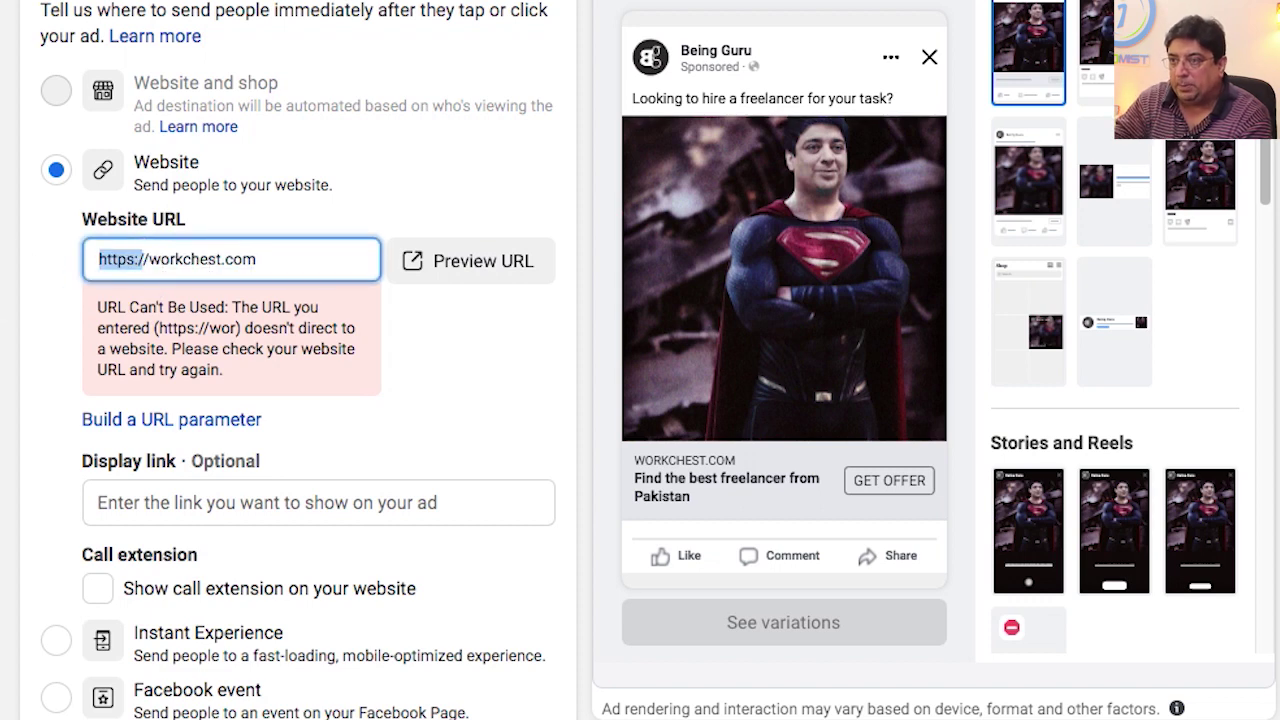
pyautogui.press('BackSpace')
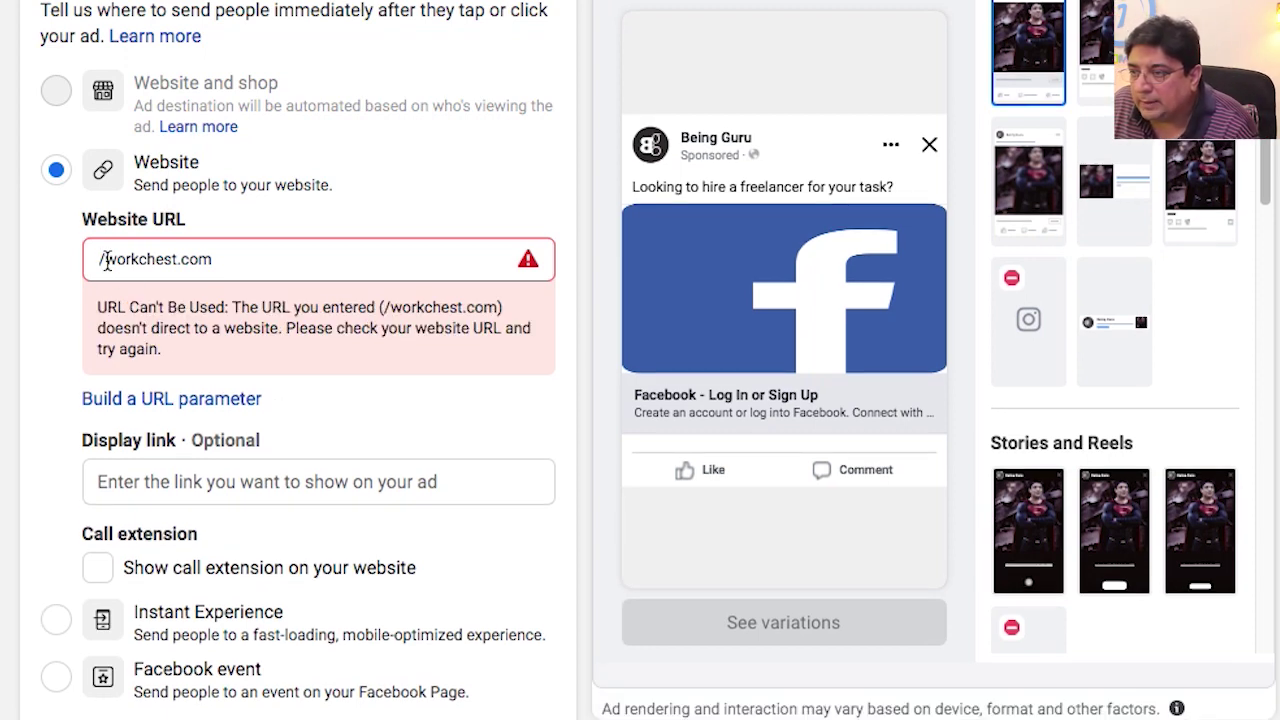
pyautogui.click(86, 260)
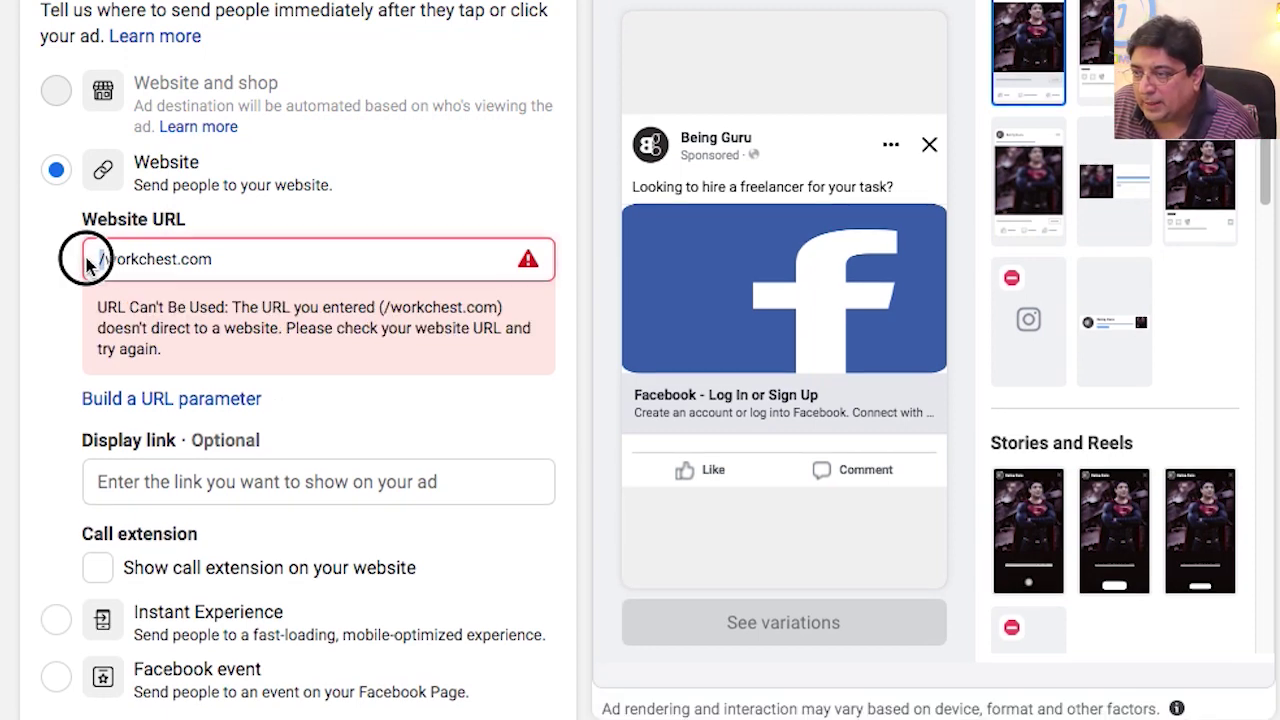
pyautogui.press('Delete')
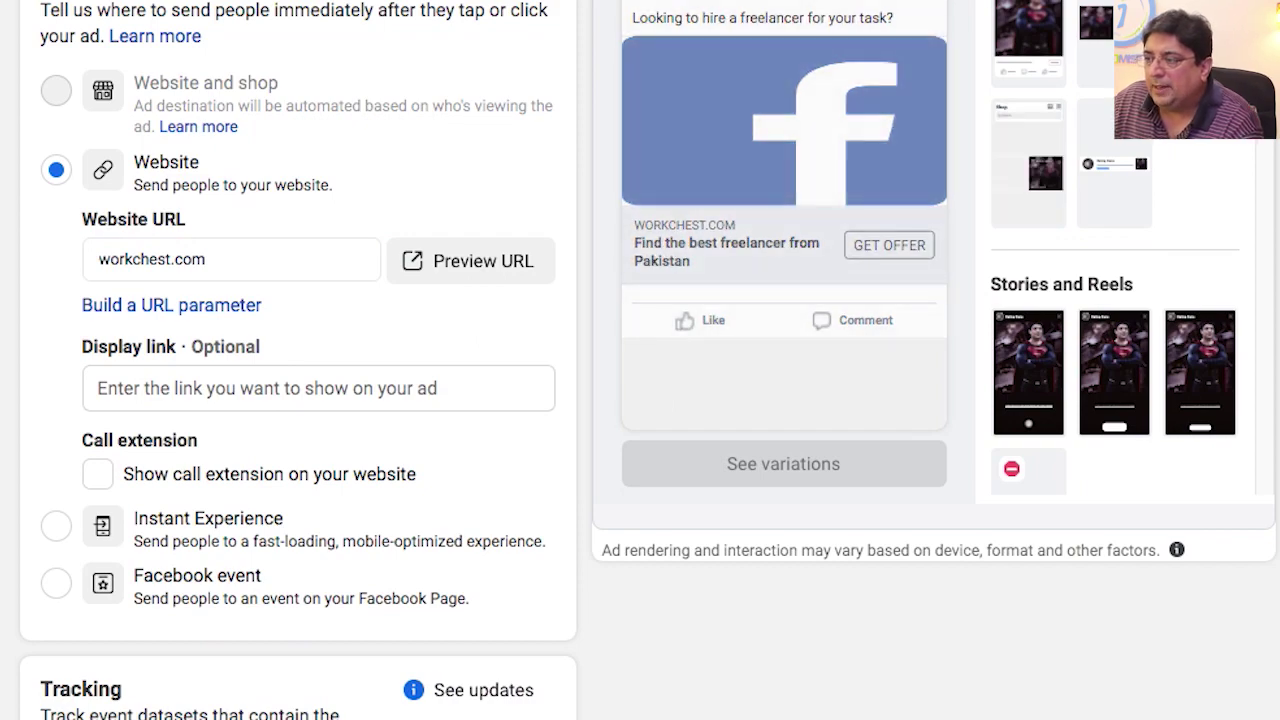
# Step: Publish the campaign with its ad set and ad, and open the details of the published items
pyautogui.scroll(-5, 300, 400)
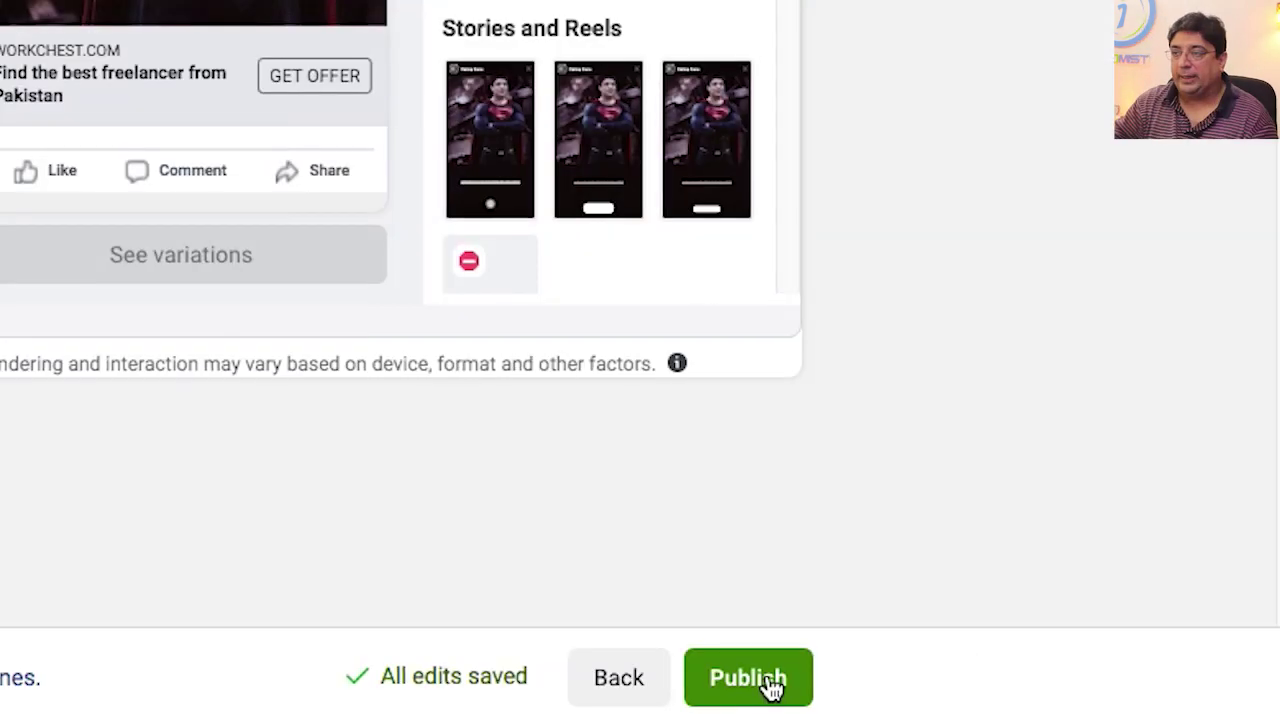
pyautogui.click(1176, 680)
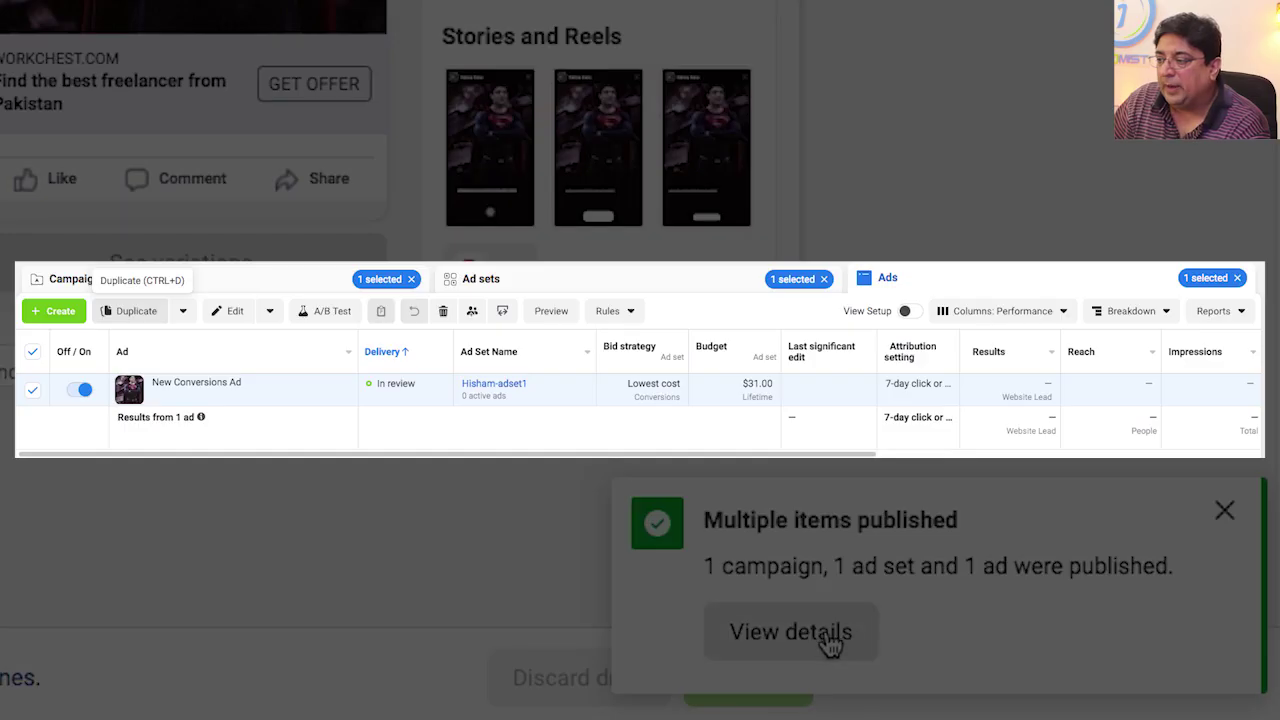
pyautogui.click(829, 634)
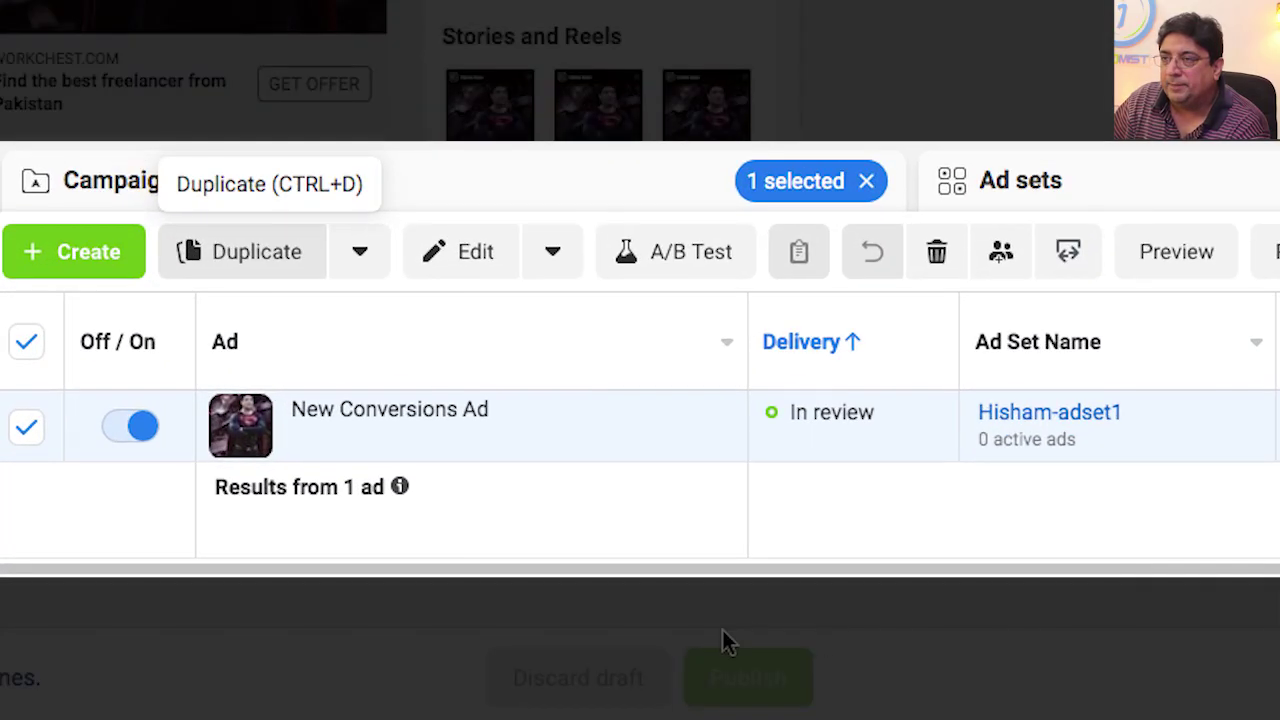